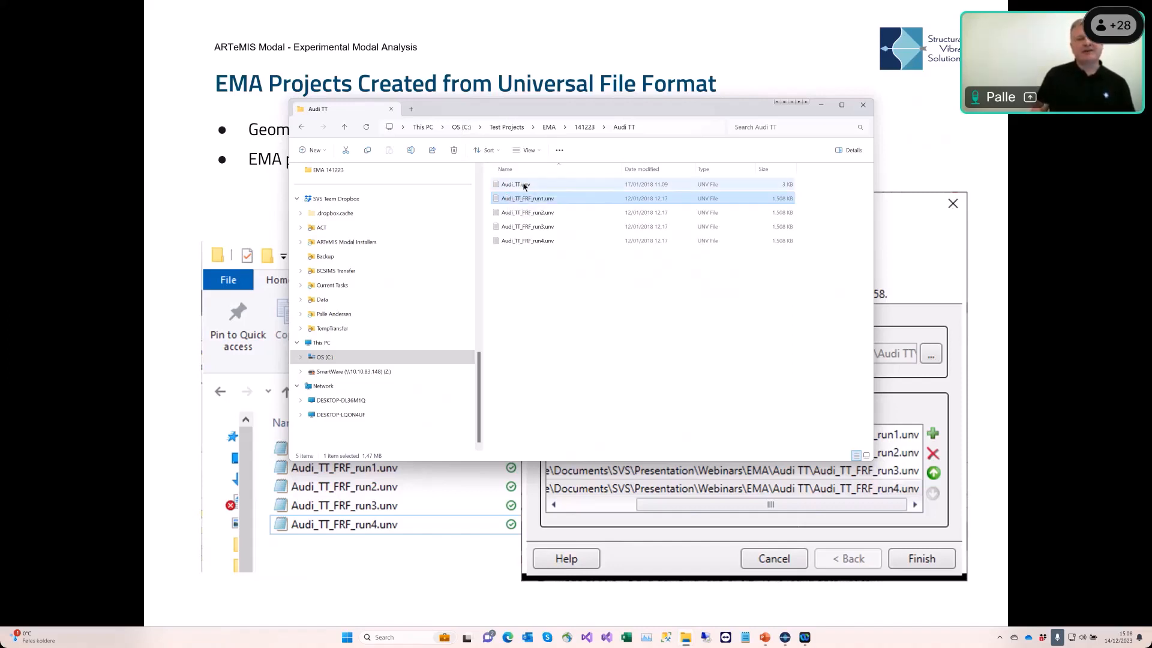
# Step: Open the Audi_TT.unv geometry file in a text editor to examine its contents
pyautogui.click(523, 185)
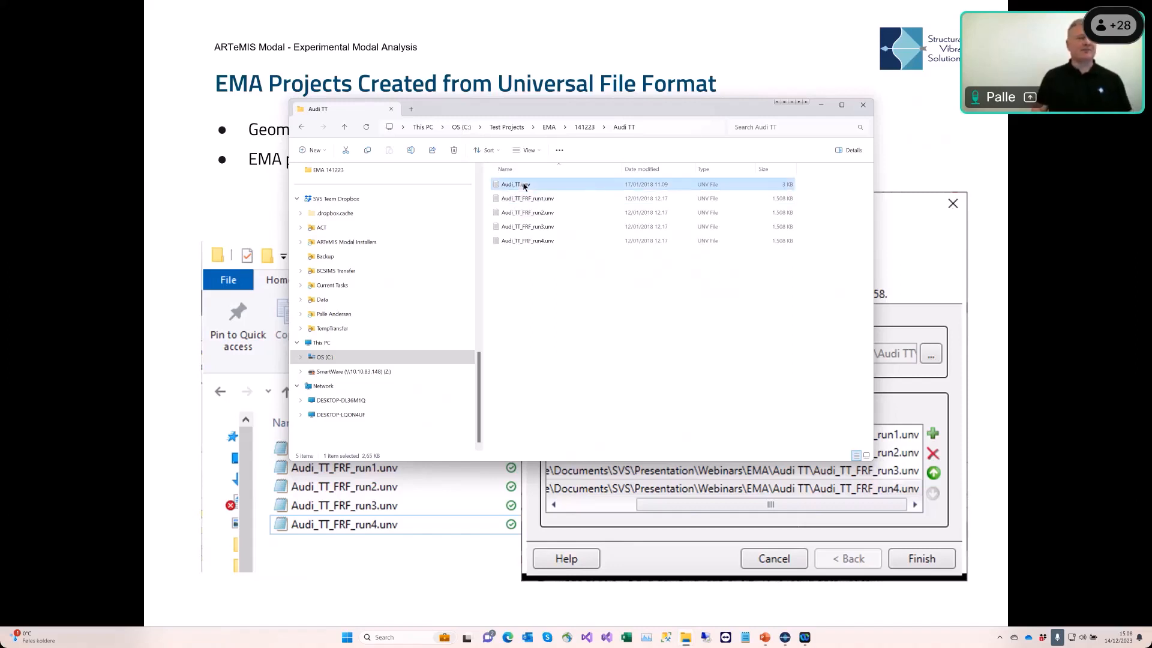
pyautogui.doubleClick(524, 186)
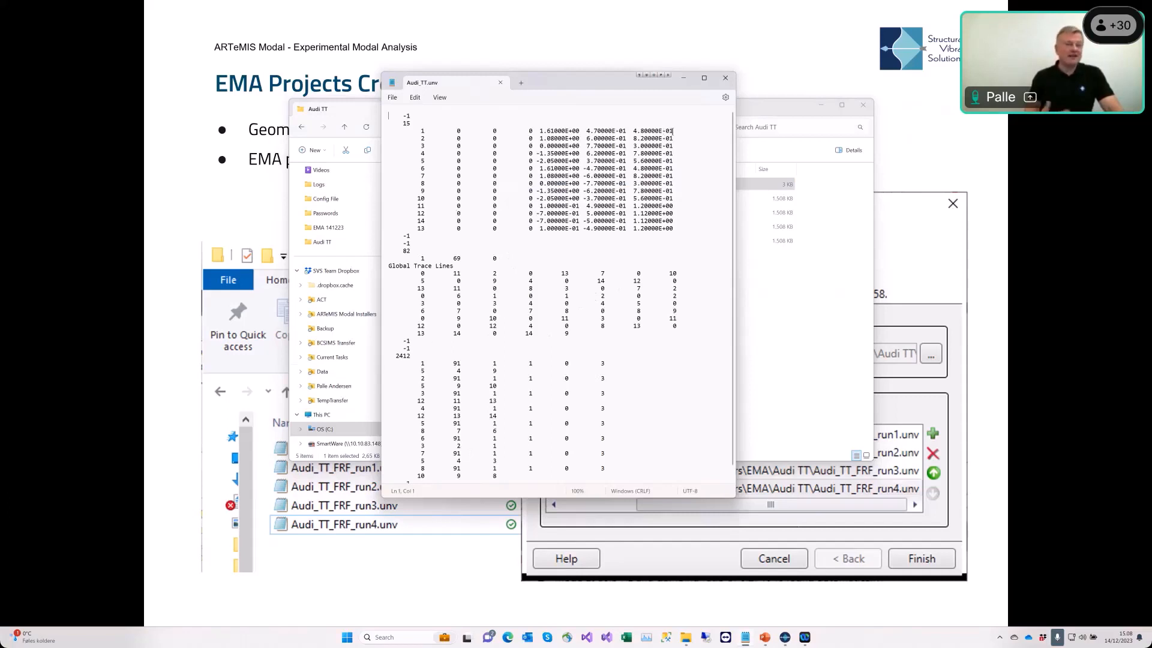
pyautogui.click(726, 79)
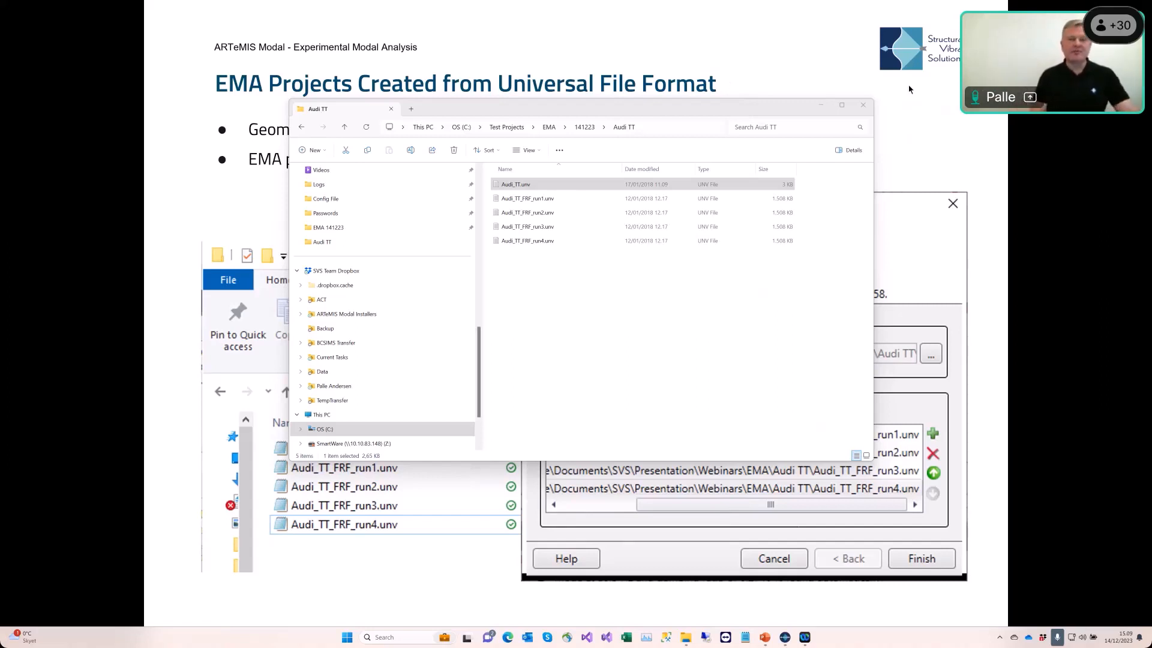
# Step: Open Audi_TT_FRF_run1.unv in a text editor and examine its header and data records
pyautogui.doubleClick(519, 202)
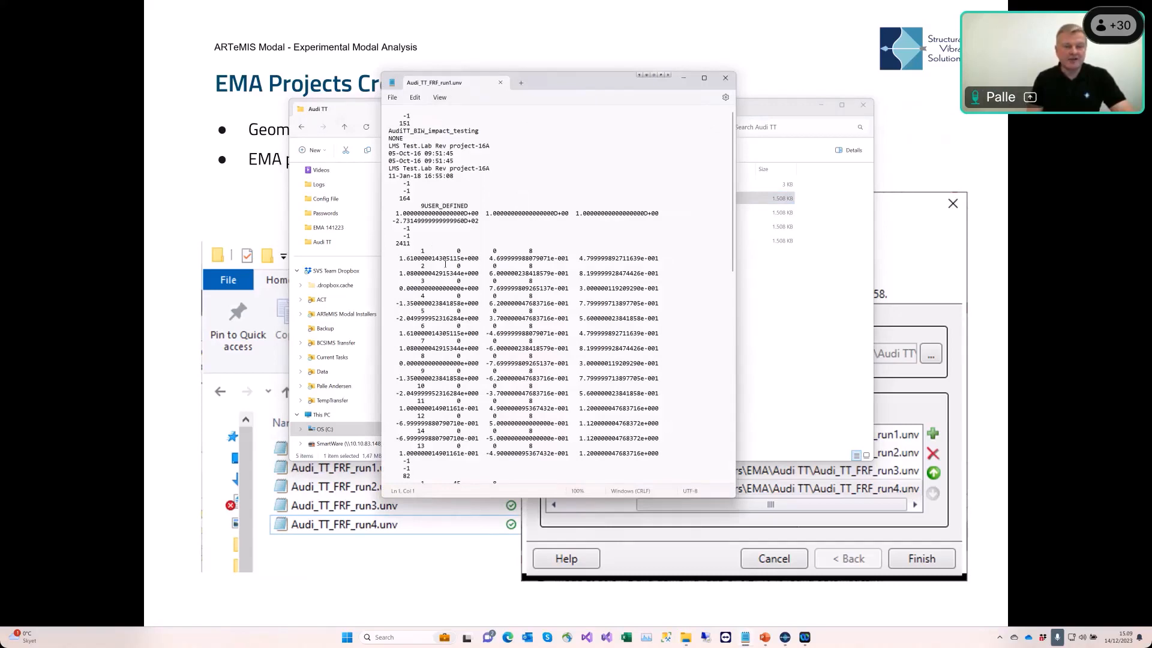
pyautogui.scroll(-9, 445, 263)
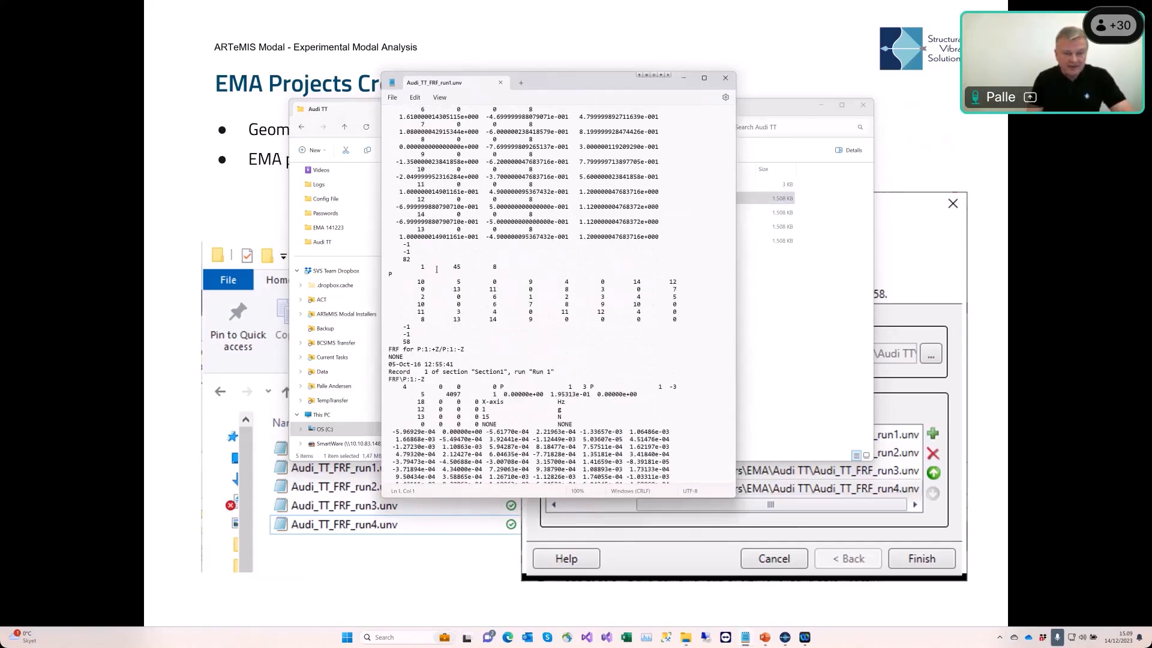
pyautogui.moveTo(410, 339); pyautogui.dragTo(379, 324)
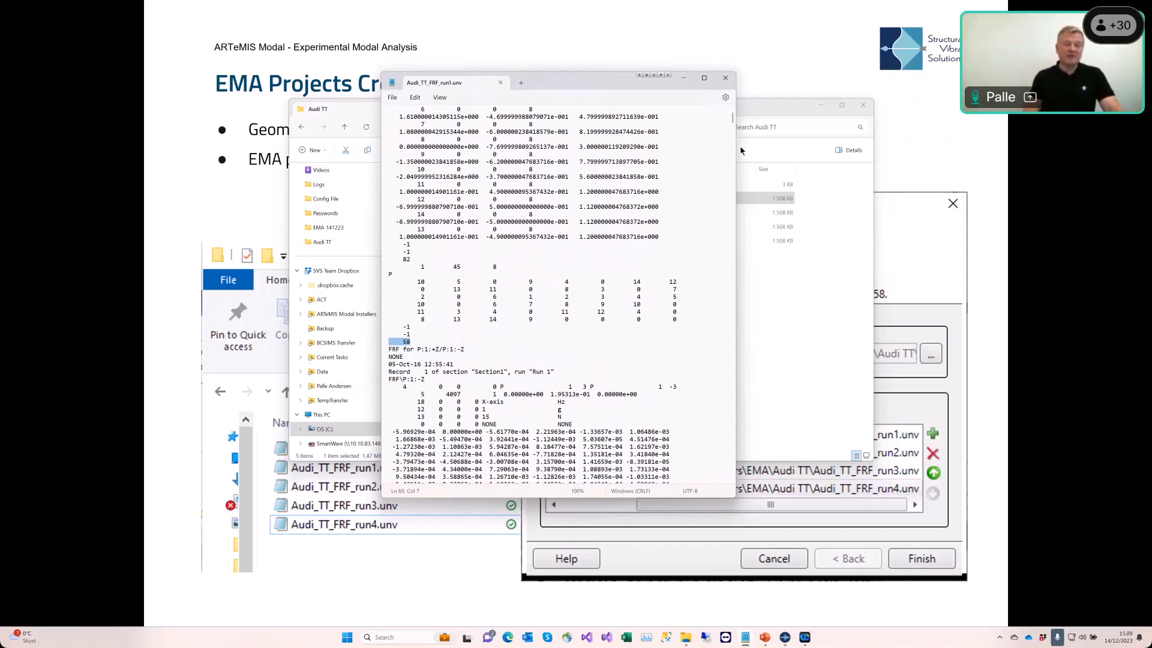
pyautogui.click(726, 77)
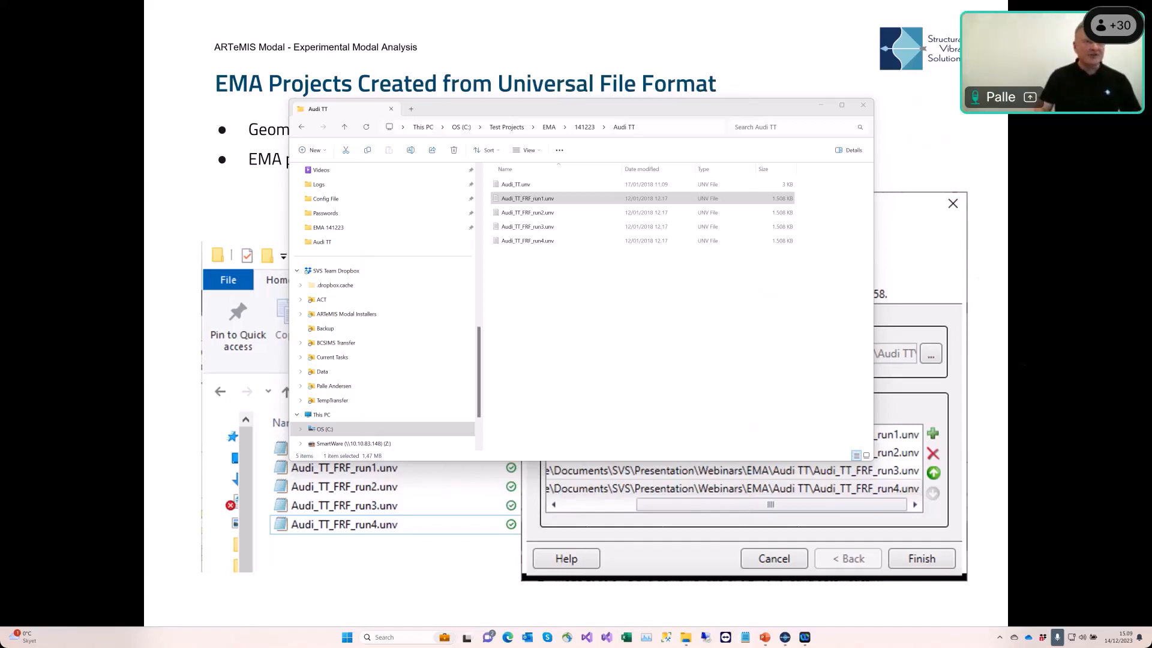
# Step: Start a new EMA internal storage project from UFF files in ARTeMIS Modal Pro
pyautogui.click(784, 637)
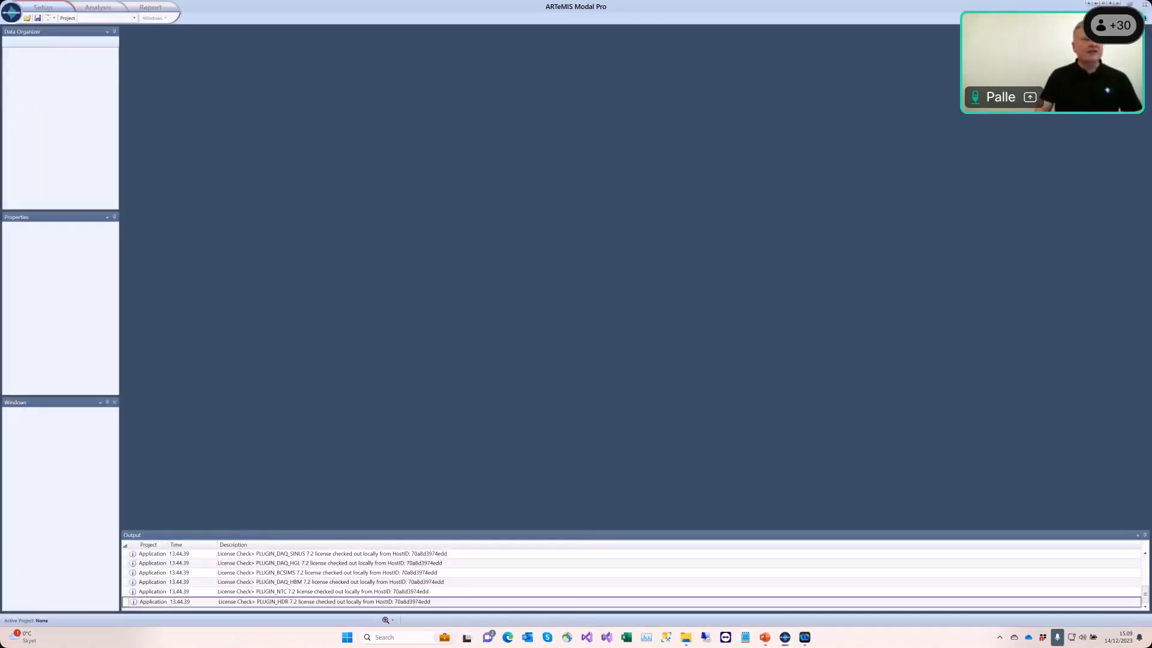
pyautogui.click(10, 16)
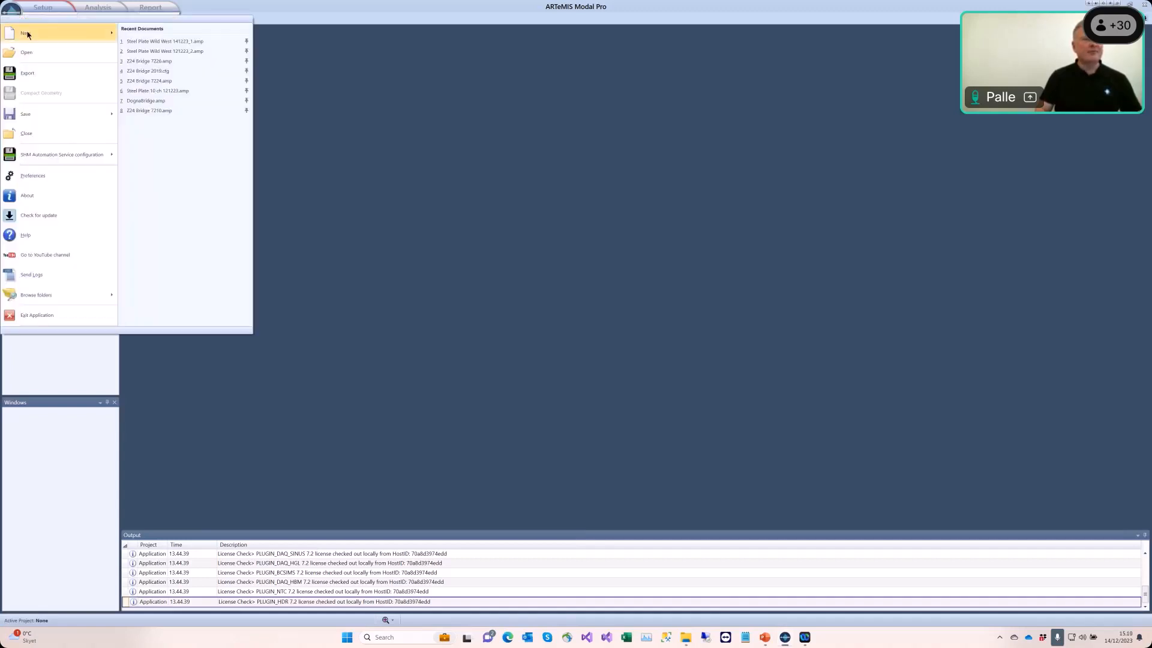
pyautogui.moveTo(27, 34)
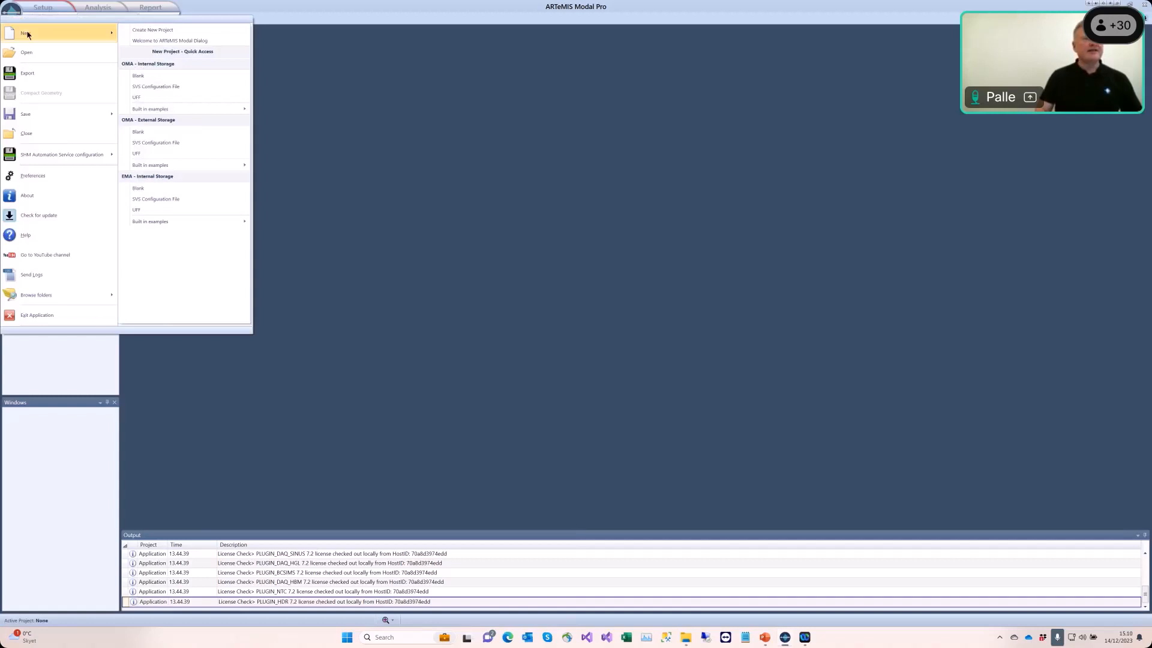
pyautogui.click(176, 213)
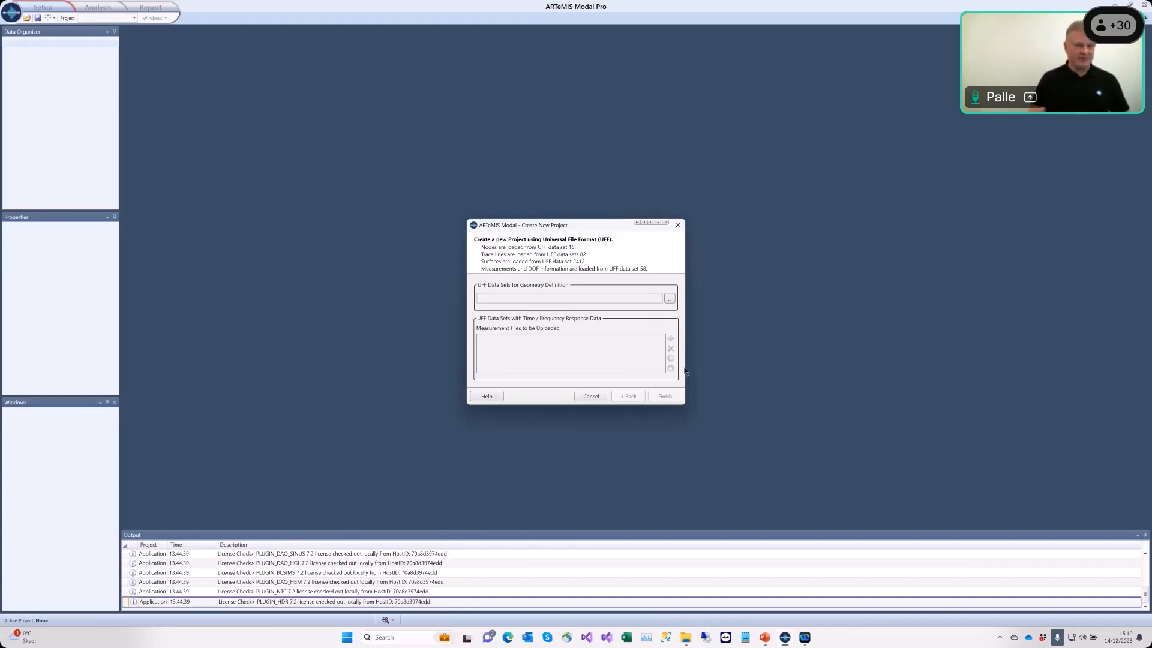
# Step: Load Audi_TT.unv as the UFF data set for geometry definition
pyautogui.click(670, 299)
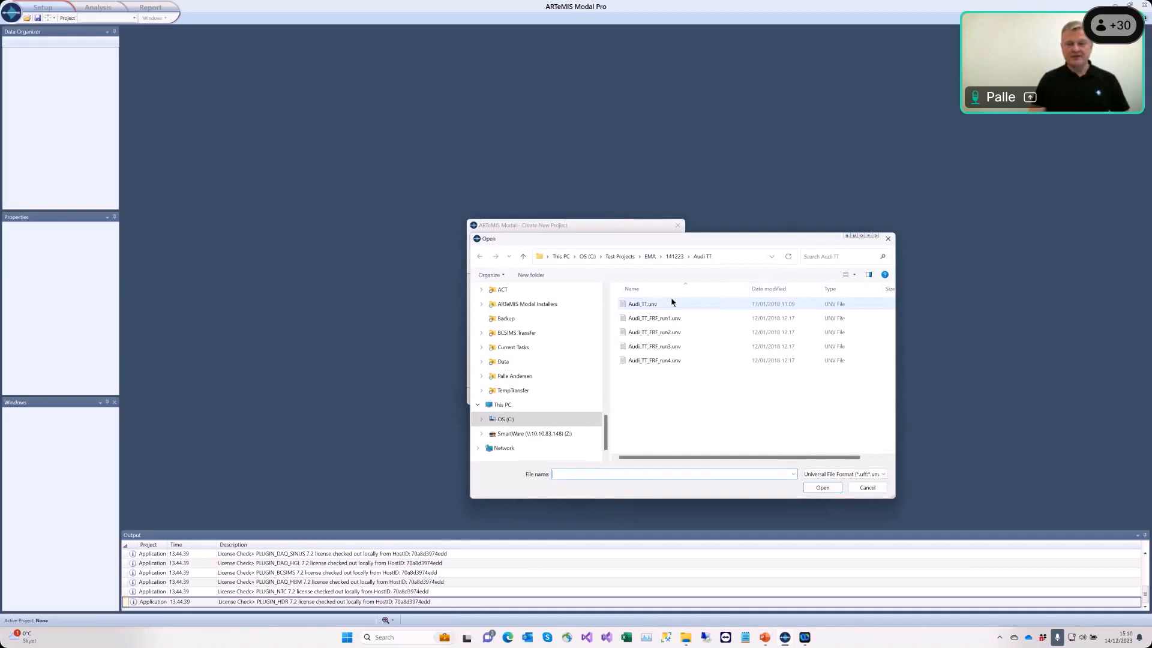
pyautogui.doubleClick(639, 305)
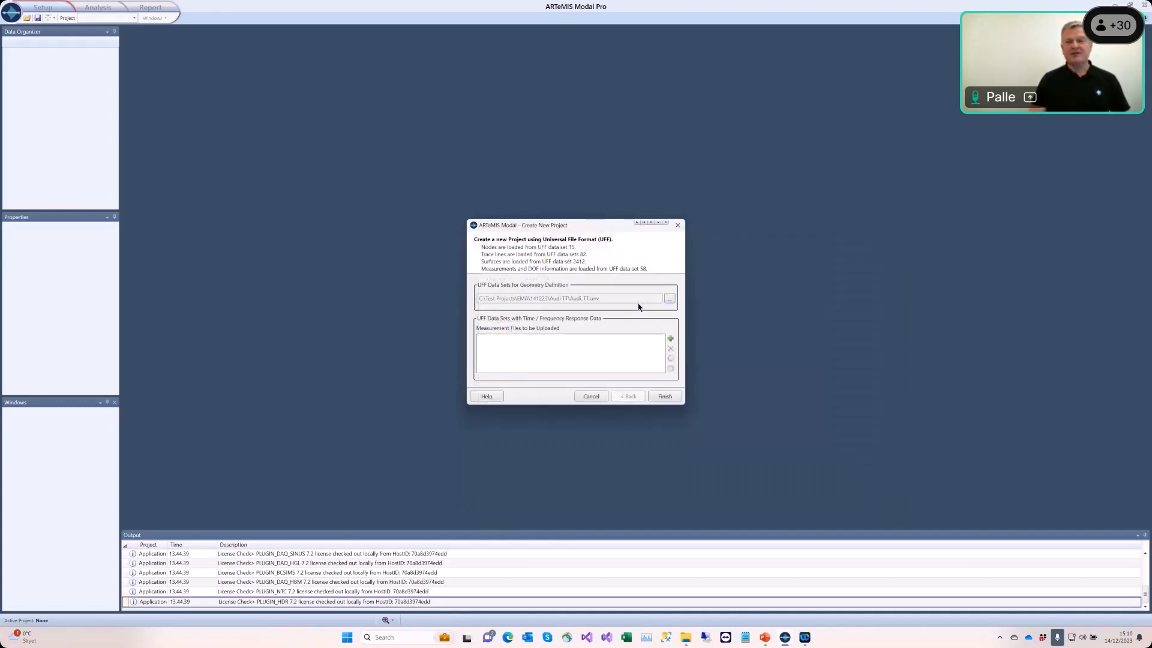
# Step: Add Audi_TT_FRF_run1 through run4 .unv files as measurement files using the UNV filter, and finish creating the project
pyautogui.click(670, 340)
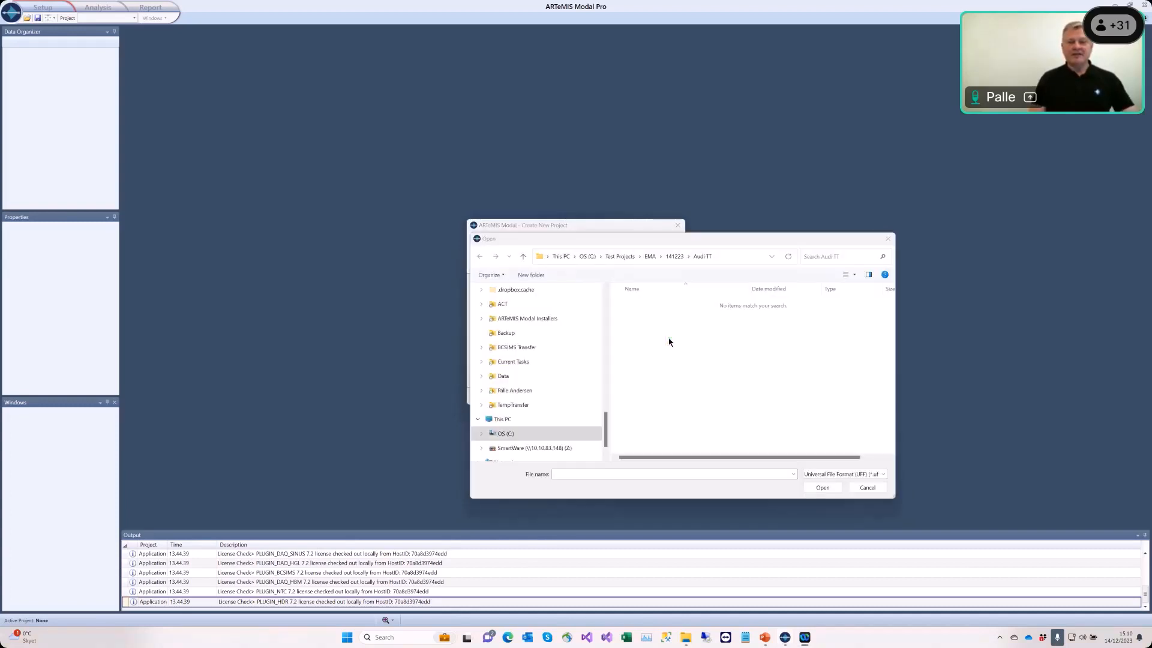
pyautogui.click(822, 474)
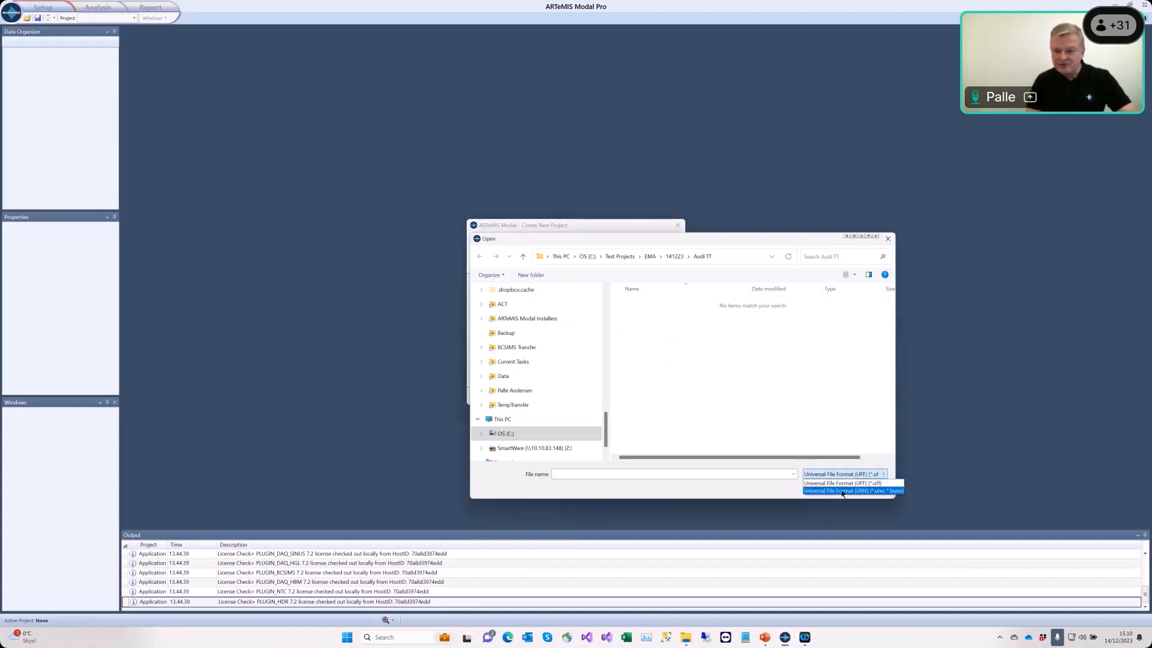
pyautogui.click(842, 491)
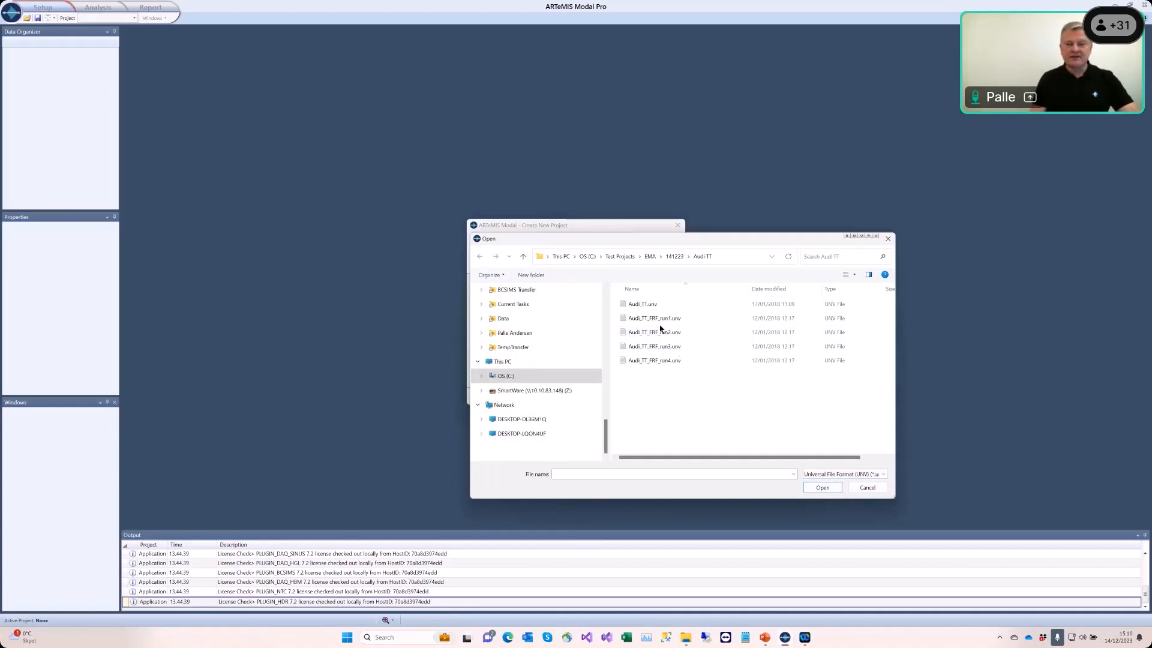
pyautogui.click(662, 319)
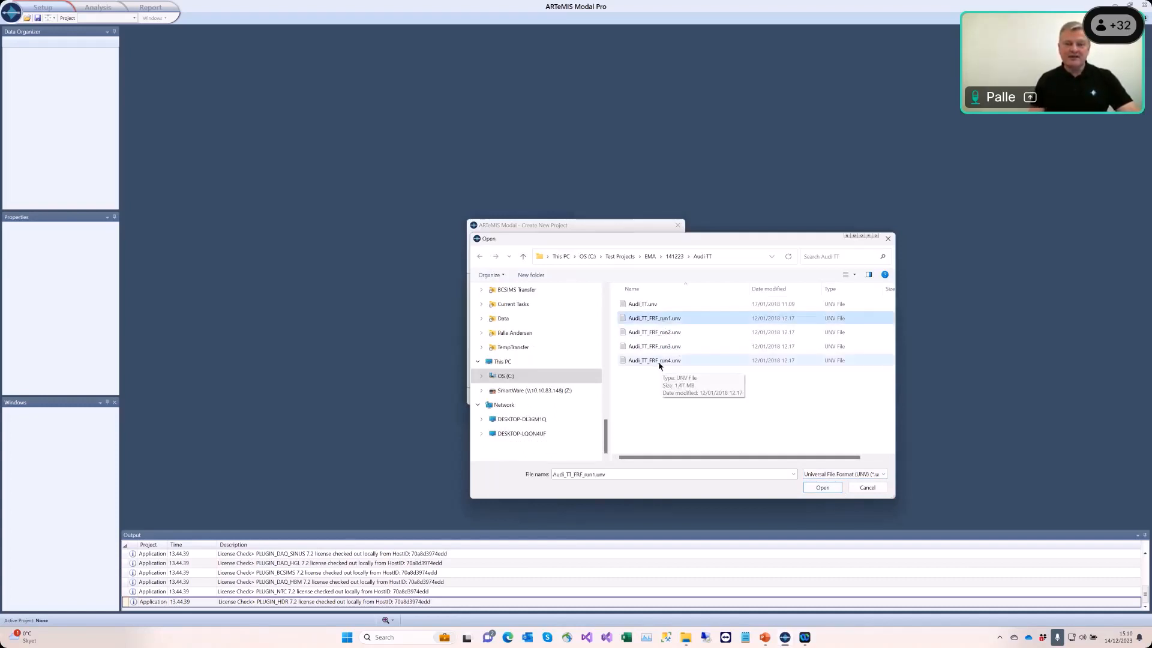
pyautogui.keyDown('shift'); pyautogui.click(657, 361); pyautogui.keyUp('shift')
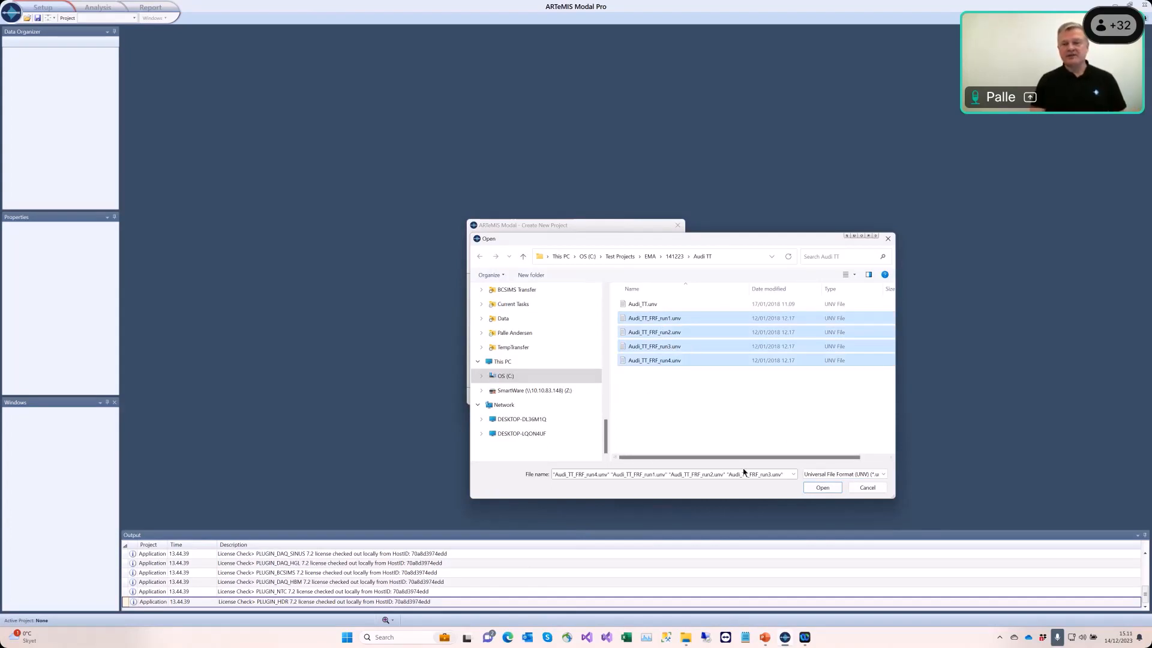
pyautogui.click(823, 488)
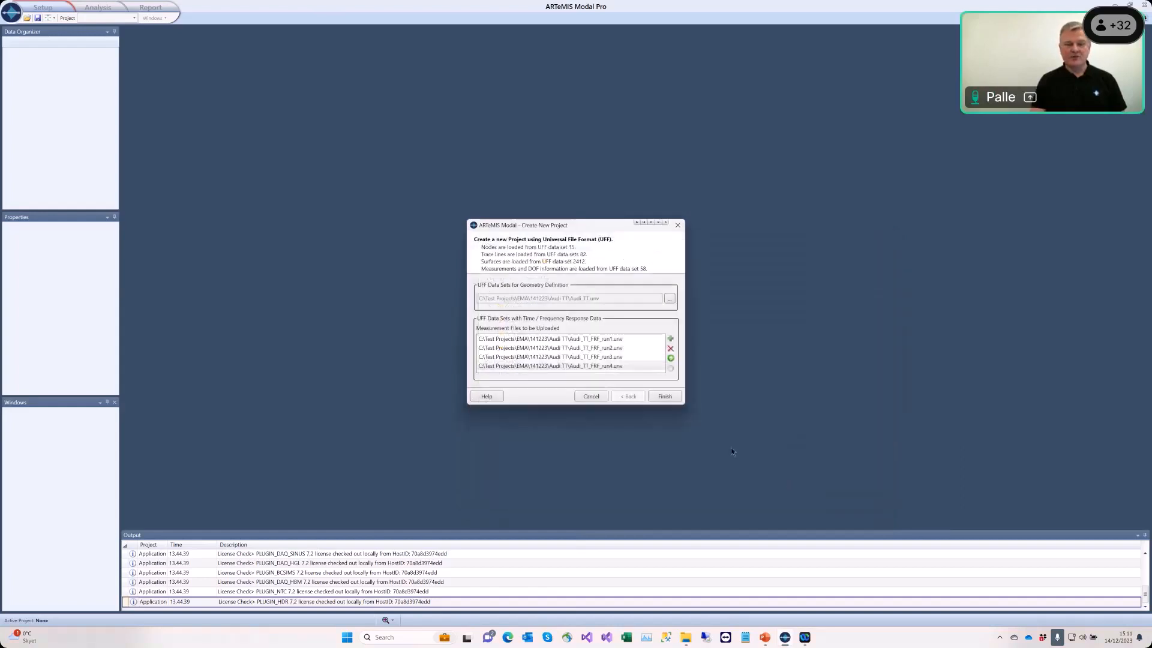
pyautogui.click(665, 397)
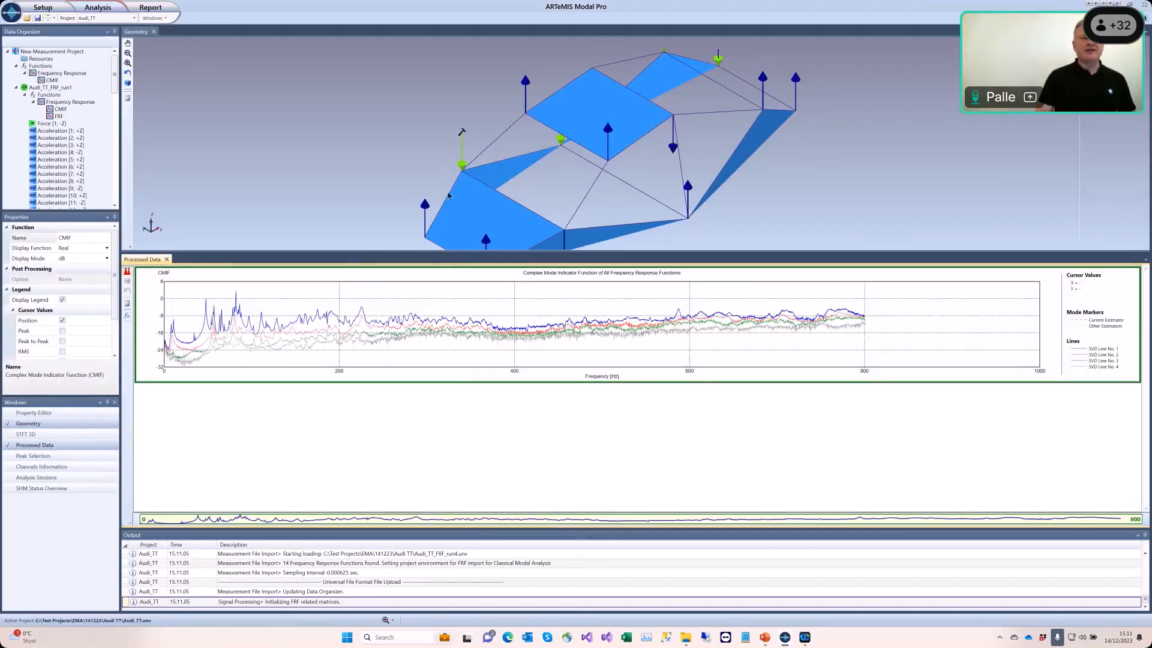
pyautogui.click(442, 174)
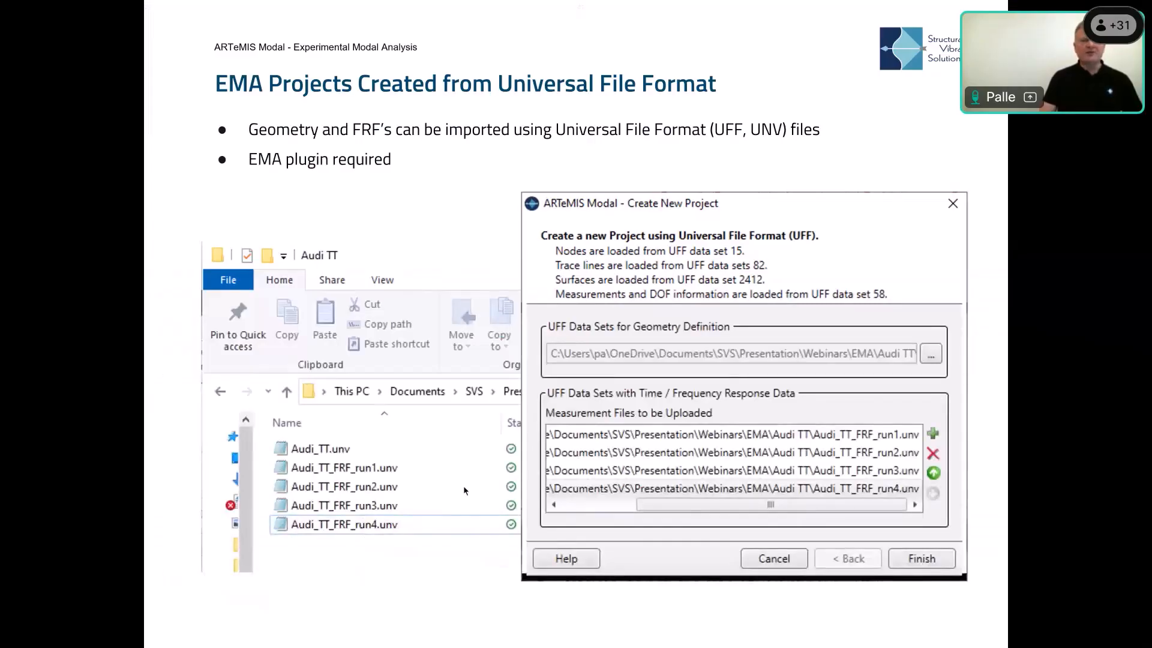
pyautogui.press('Right')
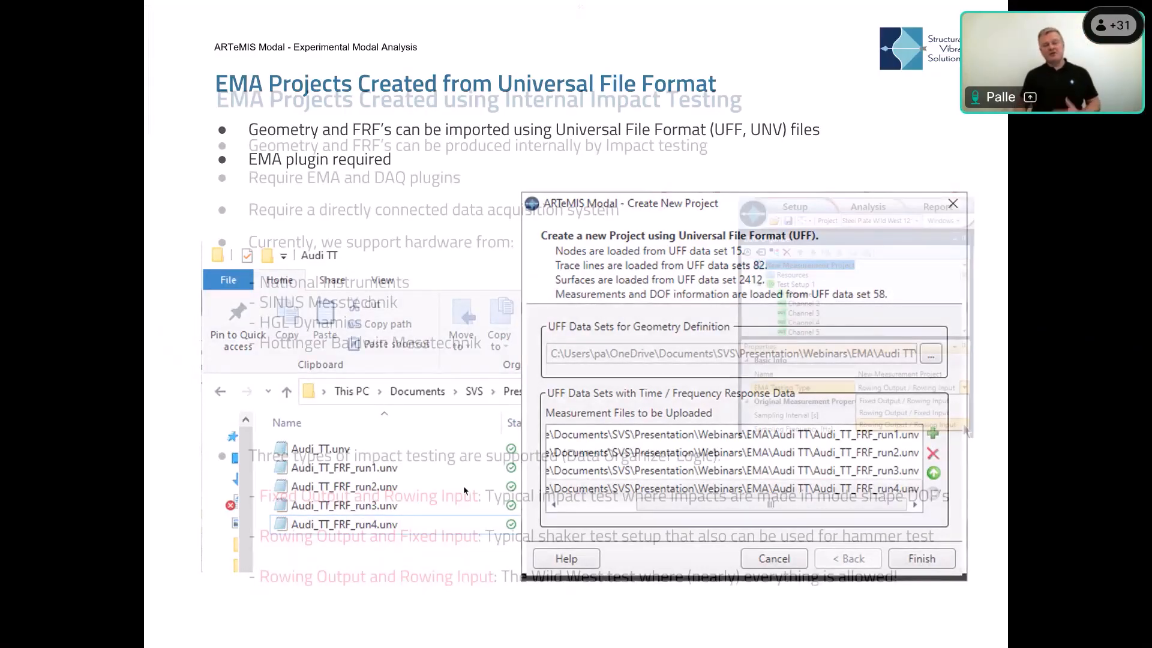
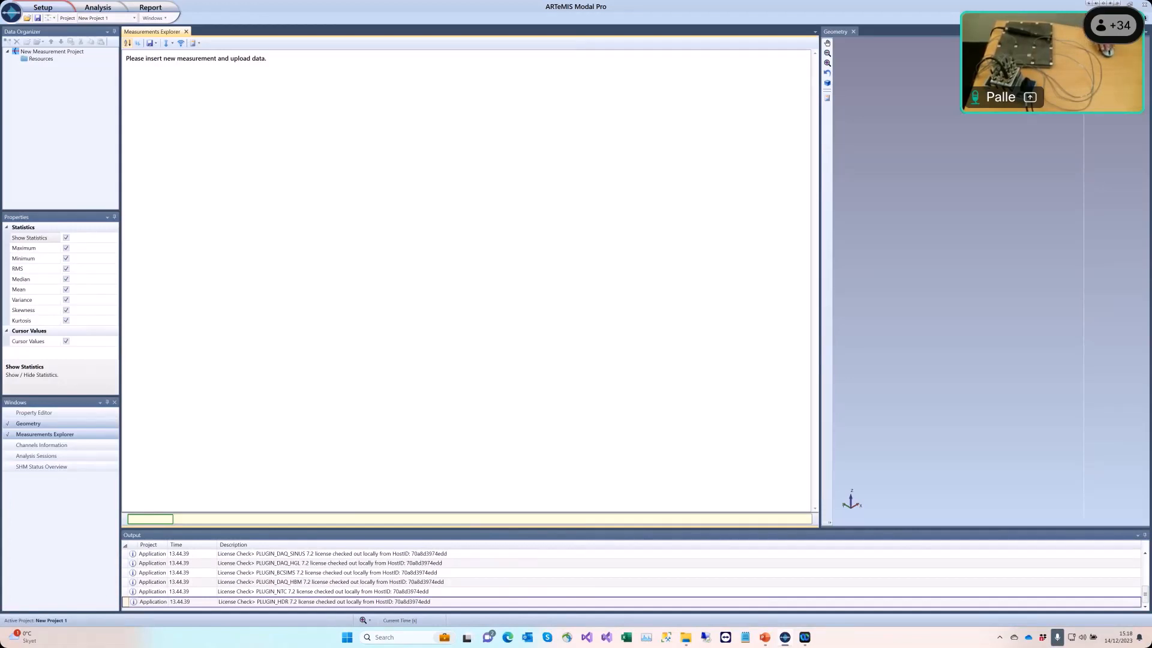
# Step: Open geometry preparation and insert a filled rectangle about 0.9 by 0.8 drawn from the origin
pyautogui.click(50, 10)
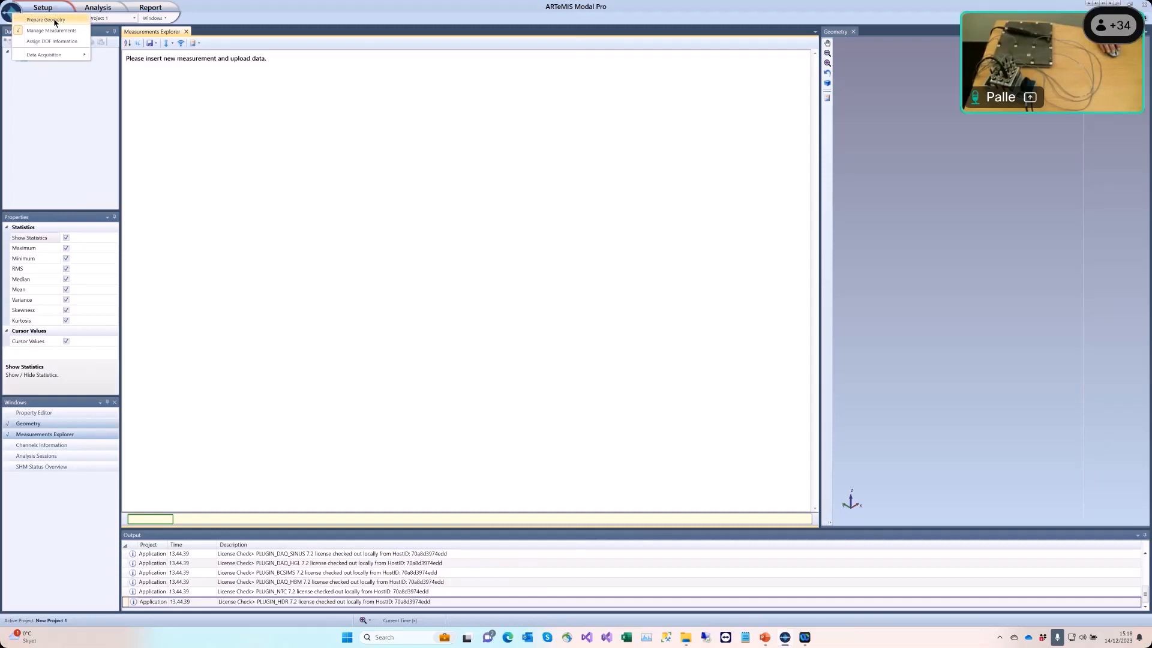
pyautogui.click(54, 20)
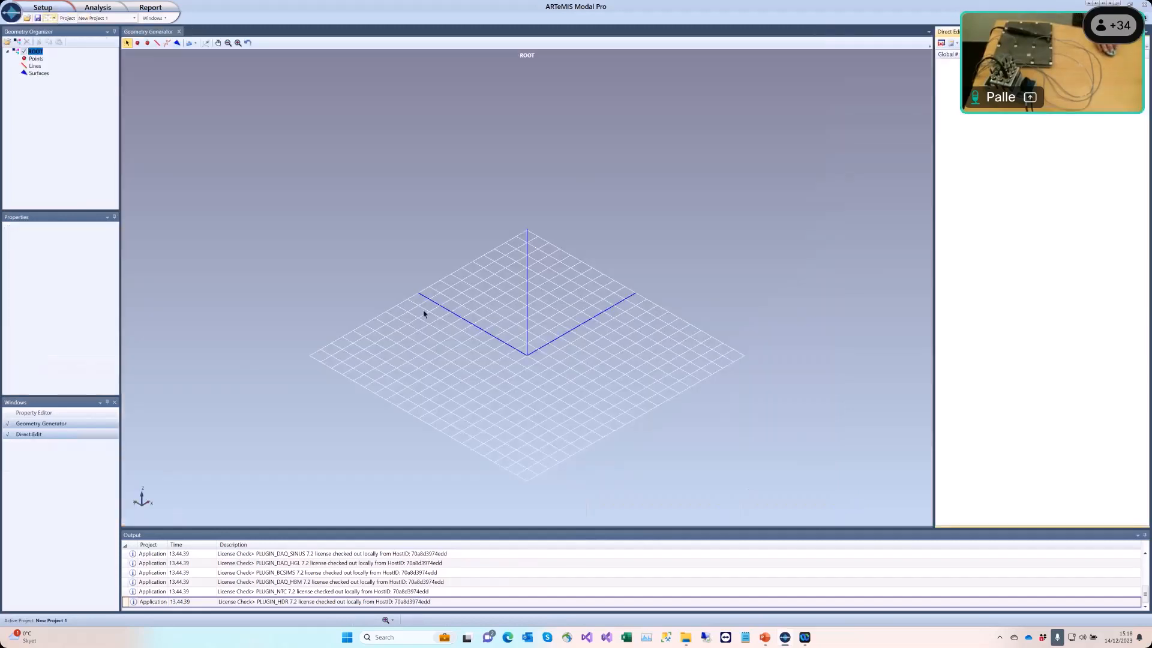
pyautogui.moveTo(507, 386); pyautogui.dragTo(515, 423)
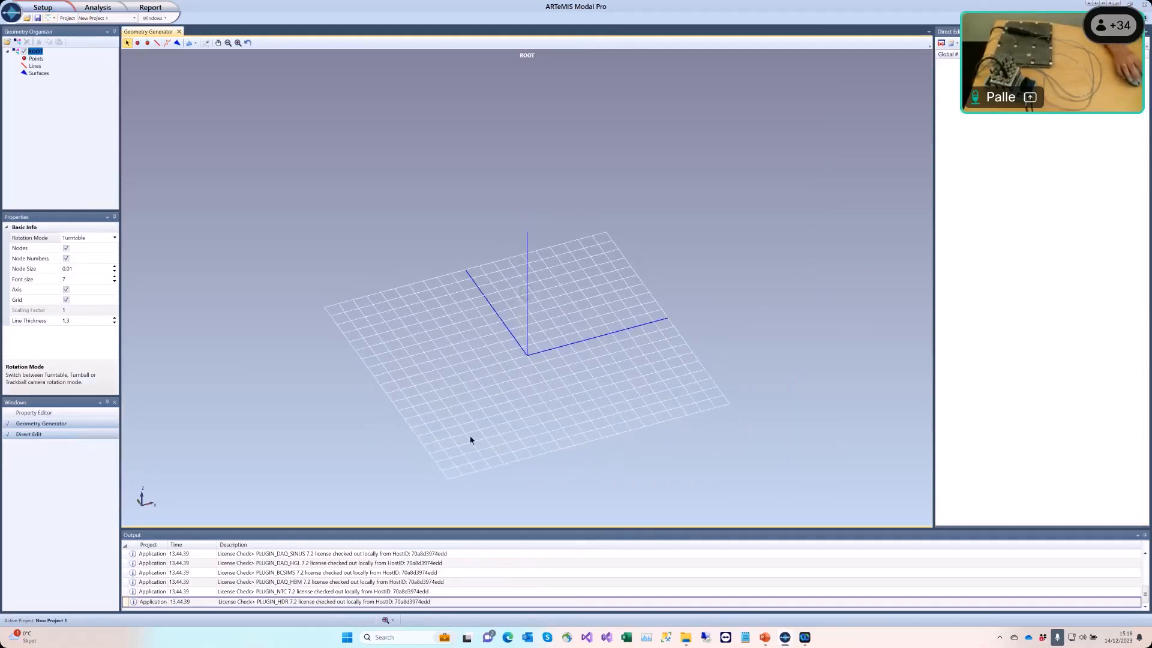
pyautogui.click(195, 44)
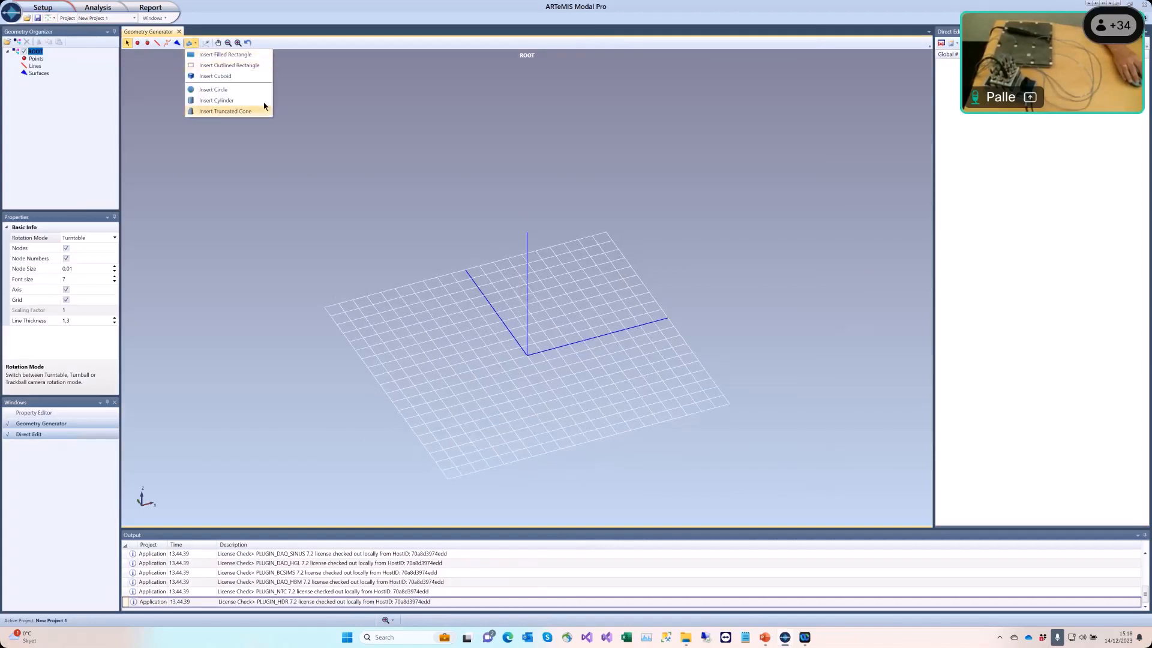
pyautogui.click(252, 55)
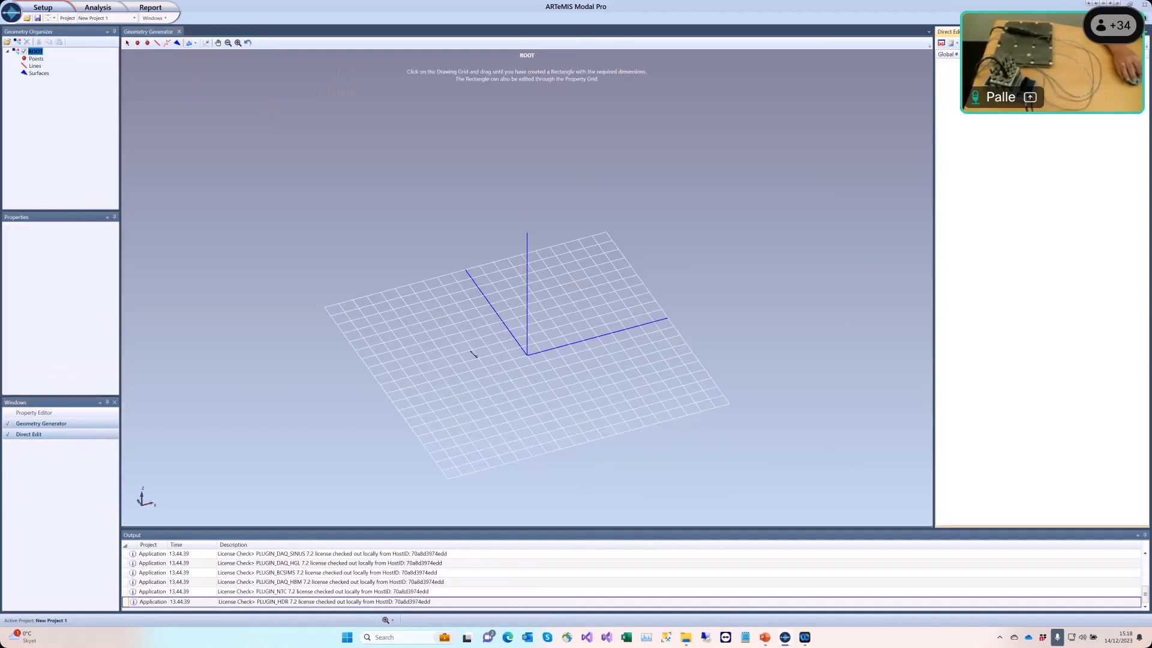
pyautogui.click(532, 356)
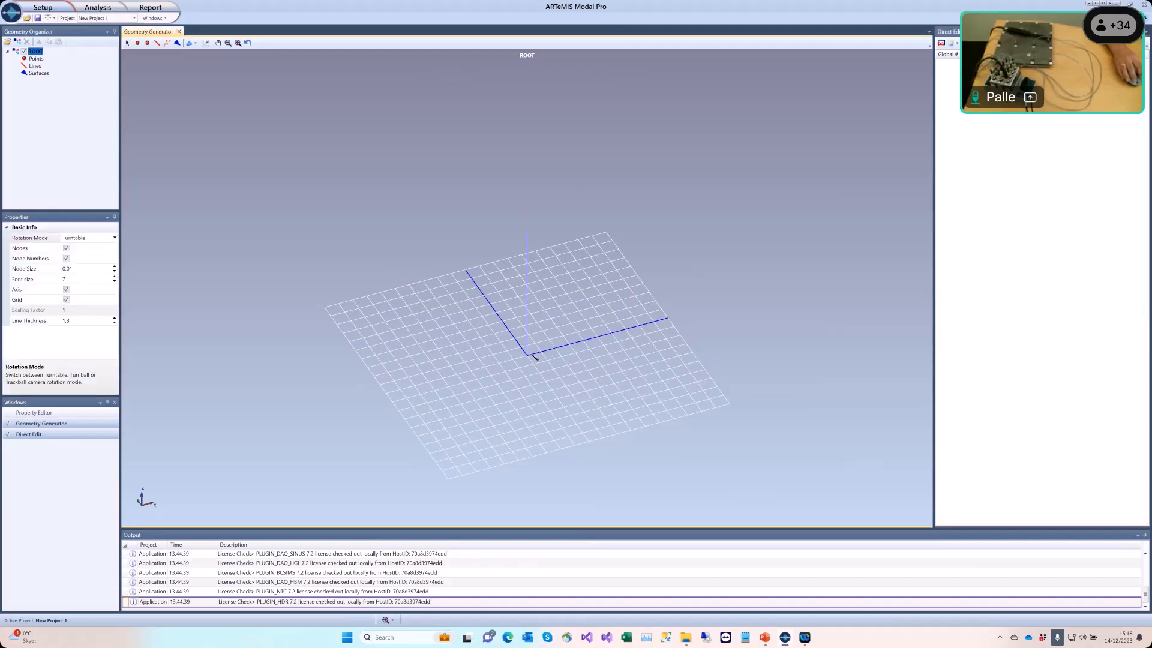
pyautogui.moveTo(559, 303); pyautogui.dragTo(605, 264)
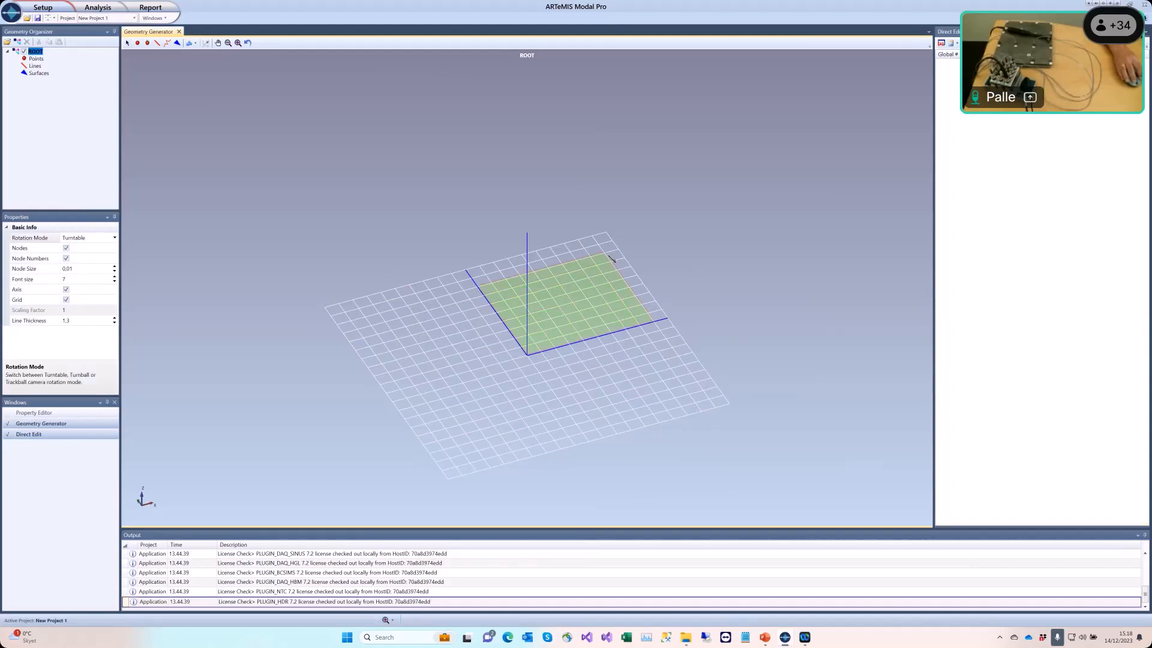
pyautogui.moveTo(610, 258); pyautogui.dragTo(611, 258)
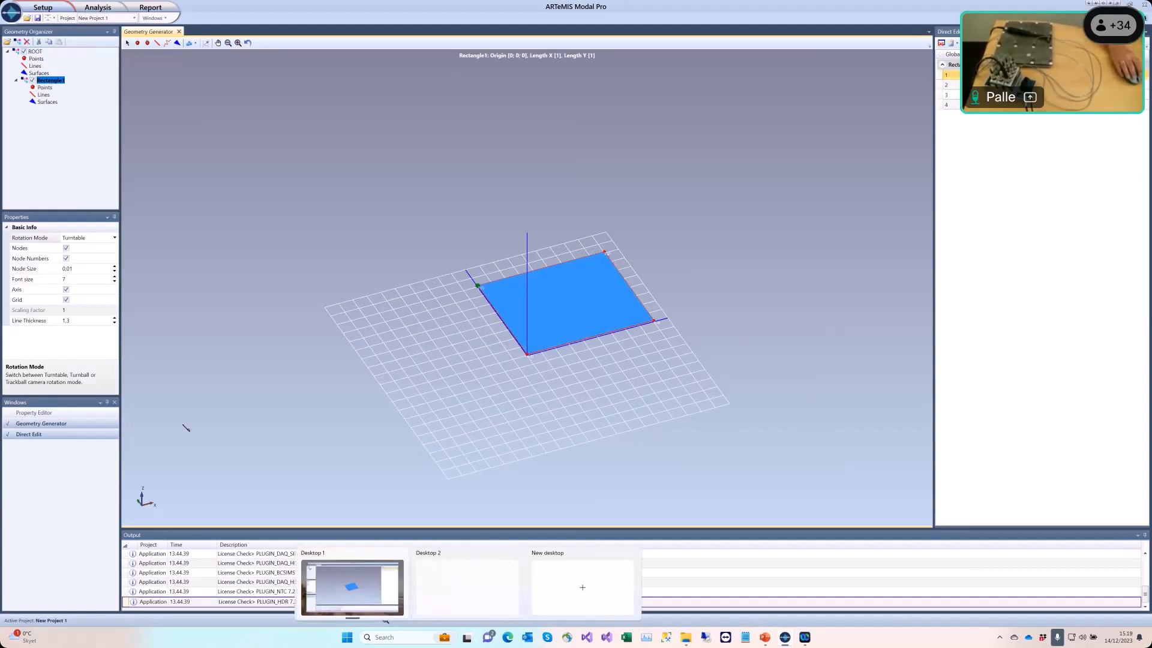
pyautogui.press('Escape')
pyautogui.click(180, 367)
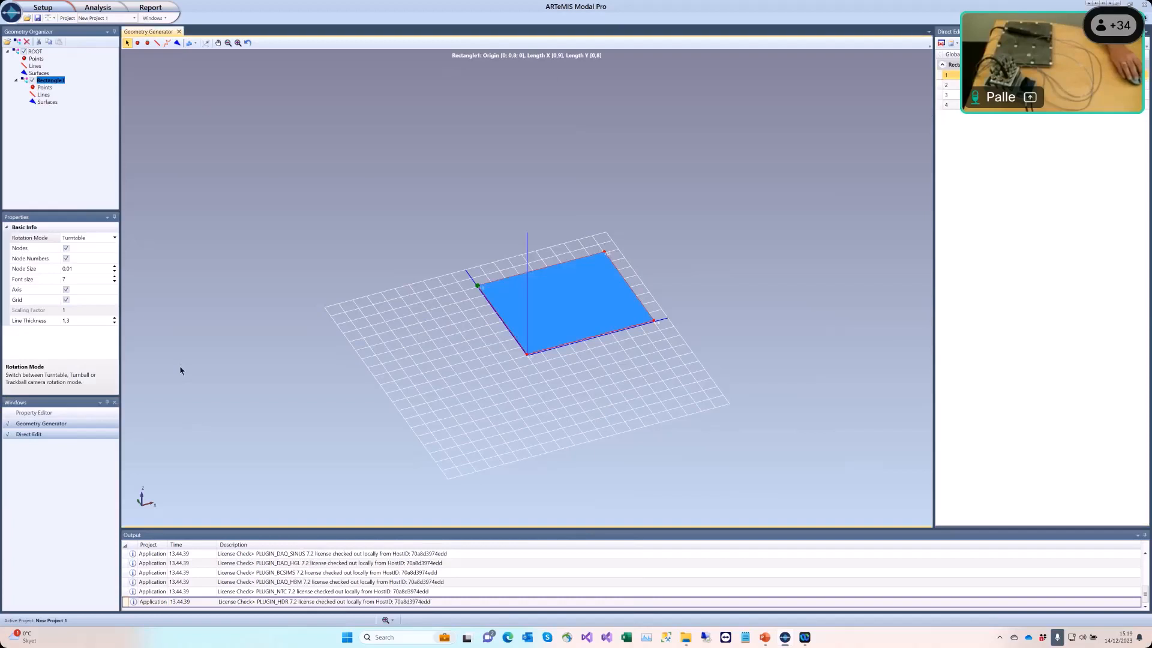
# Step: Set the rectangle's X and Y dividers to 3 each
pyautogui.click(55, 81)
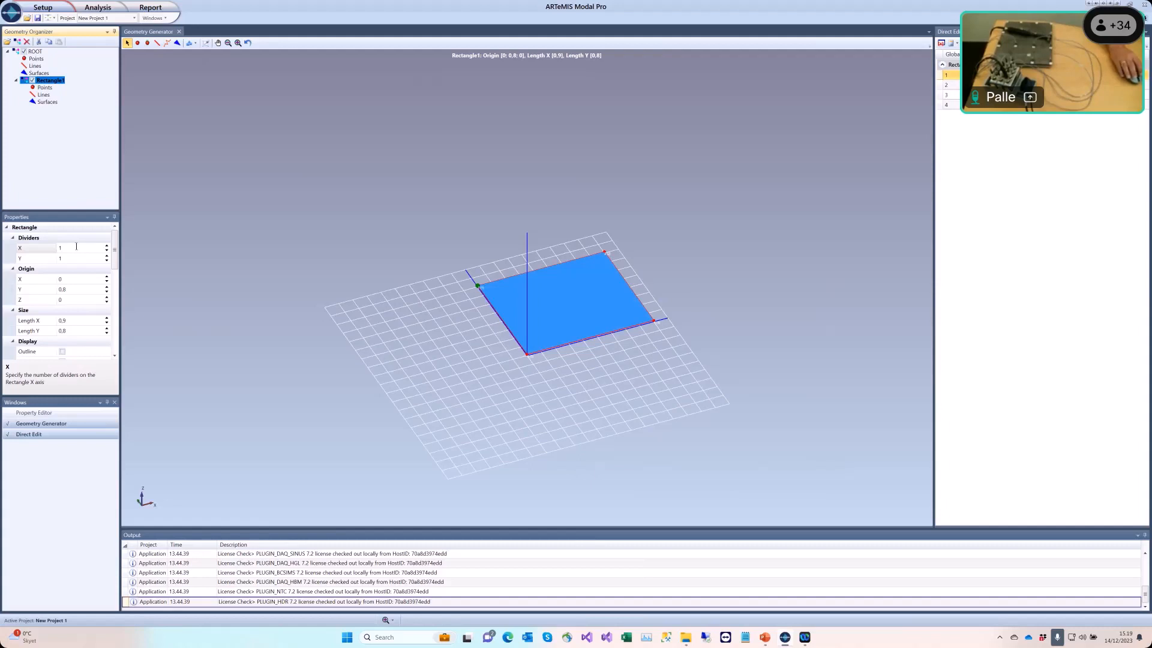
pyautogui.click(68, 248)
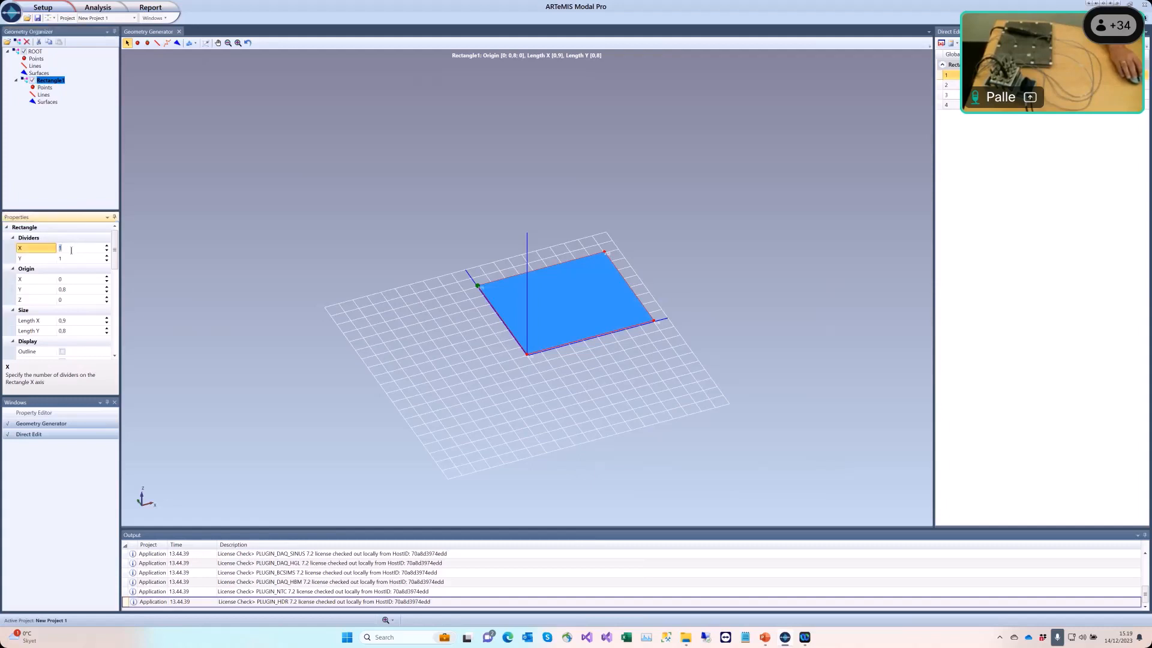
pyautogui.write('3')
pyautogui.click(63, 259)
pyautogui.write('3')
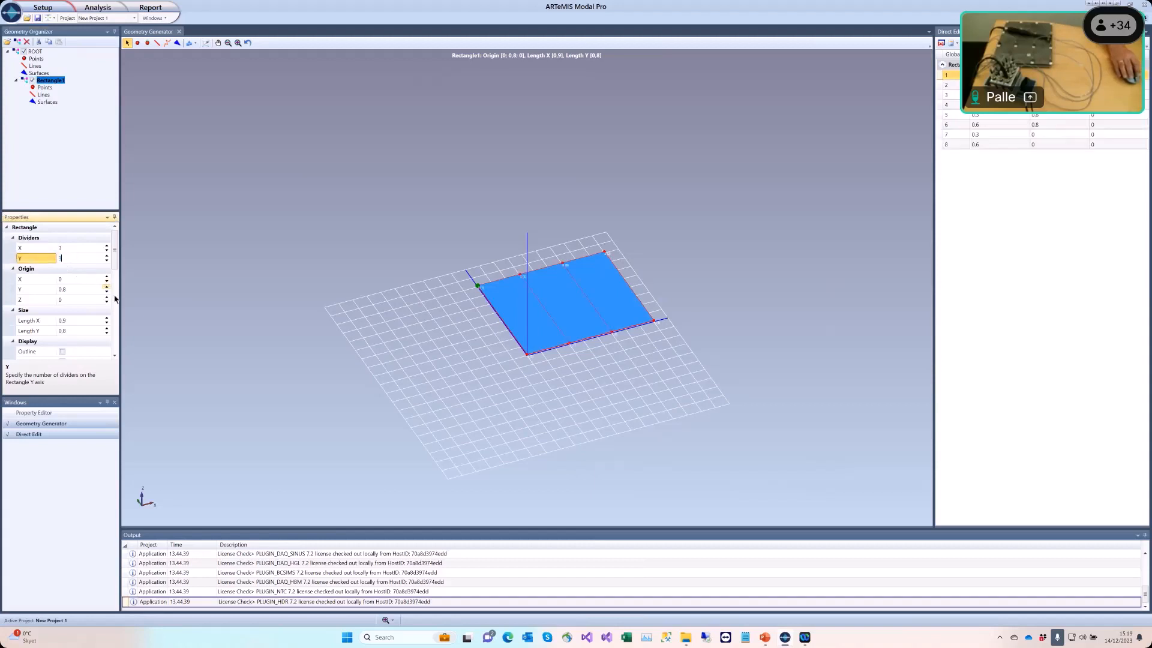
pyautogui.press('Return')
pyautogui.scroll(5, 514, 410)
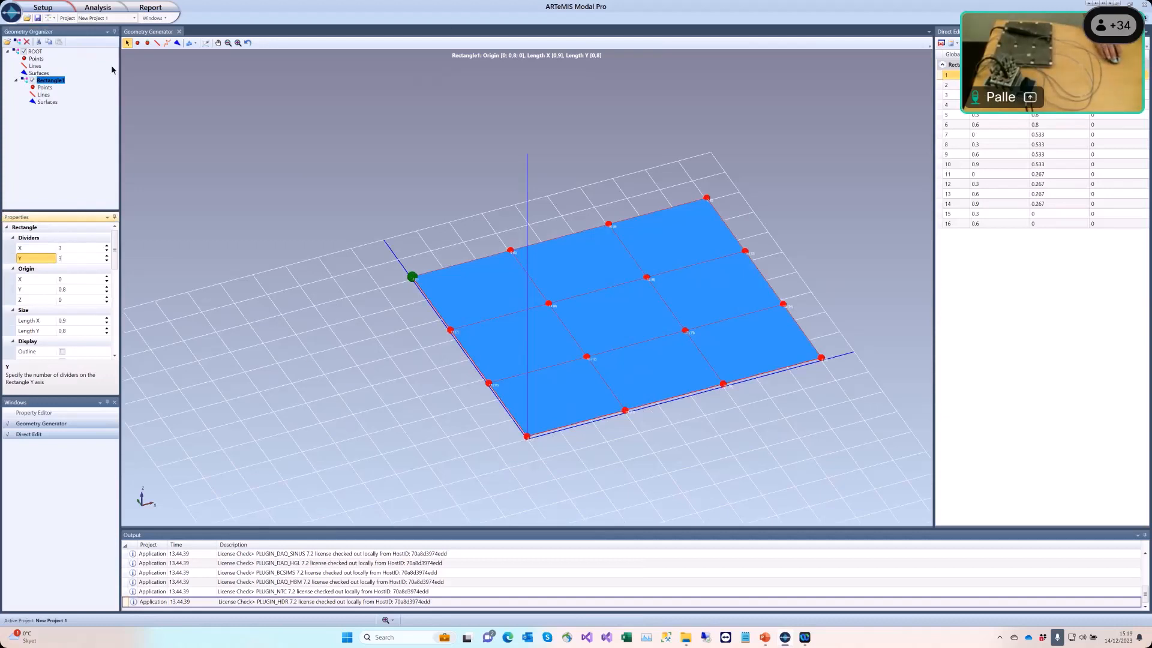
# Step: Add two extra points on the rectangle surface at about (0.1, 0.3) and (0.7, 0.5)
pyautogui.click(138, 43)
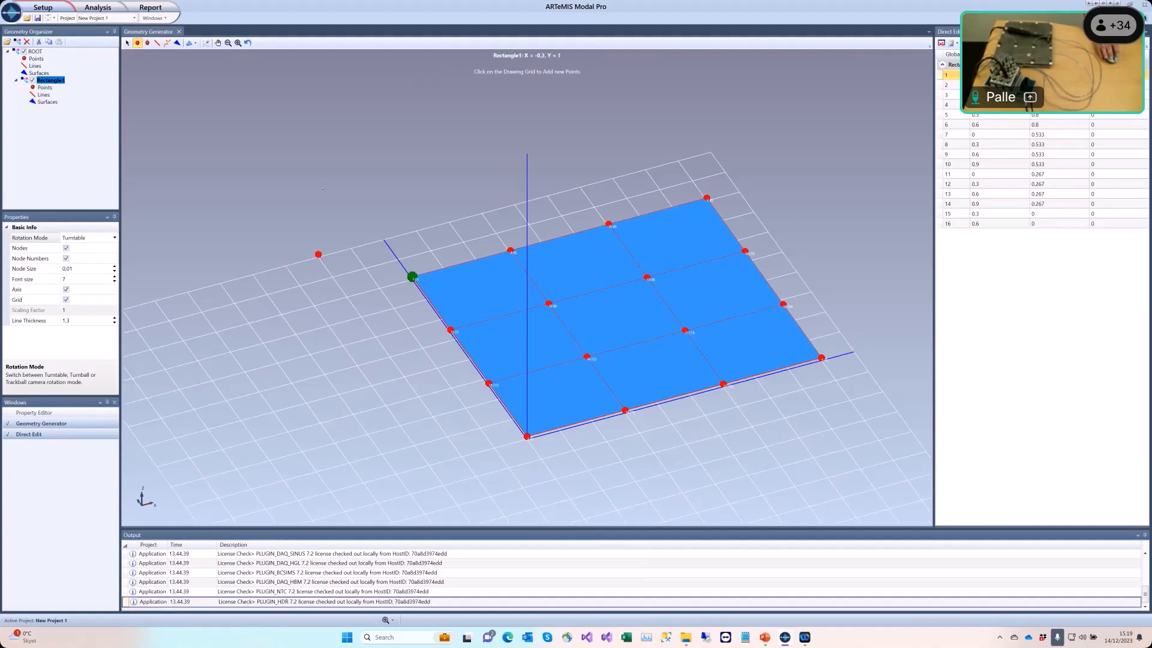
pyautogui.click(509, 364)
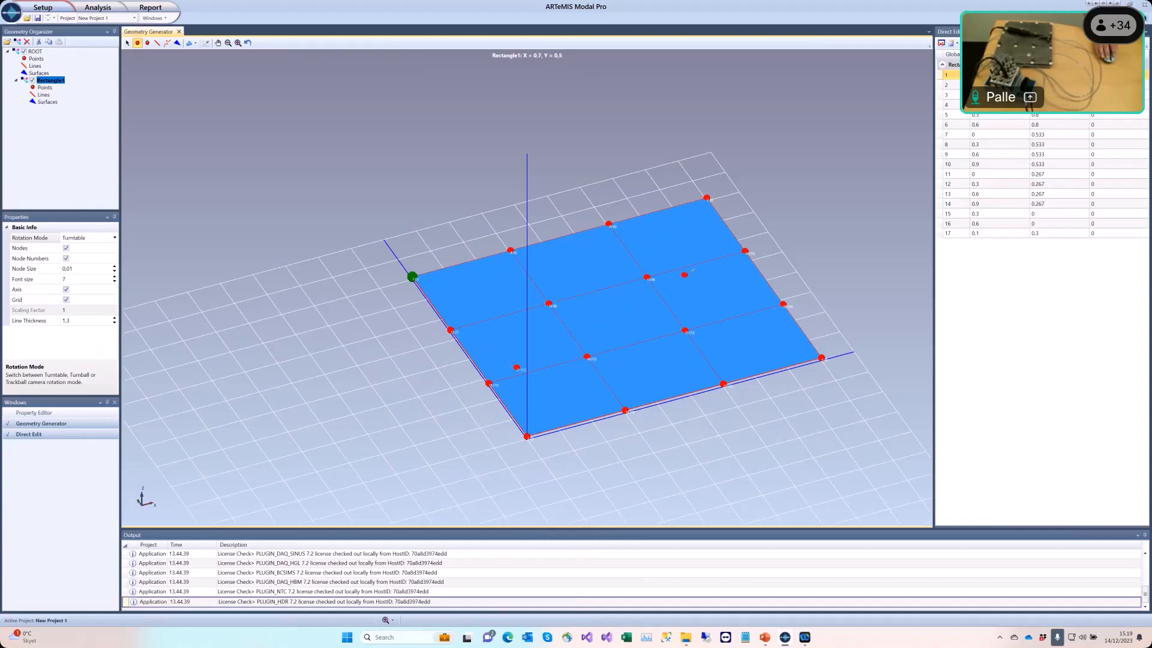
pyautogui.click(692, 270)
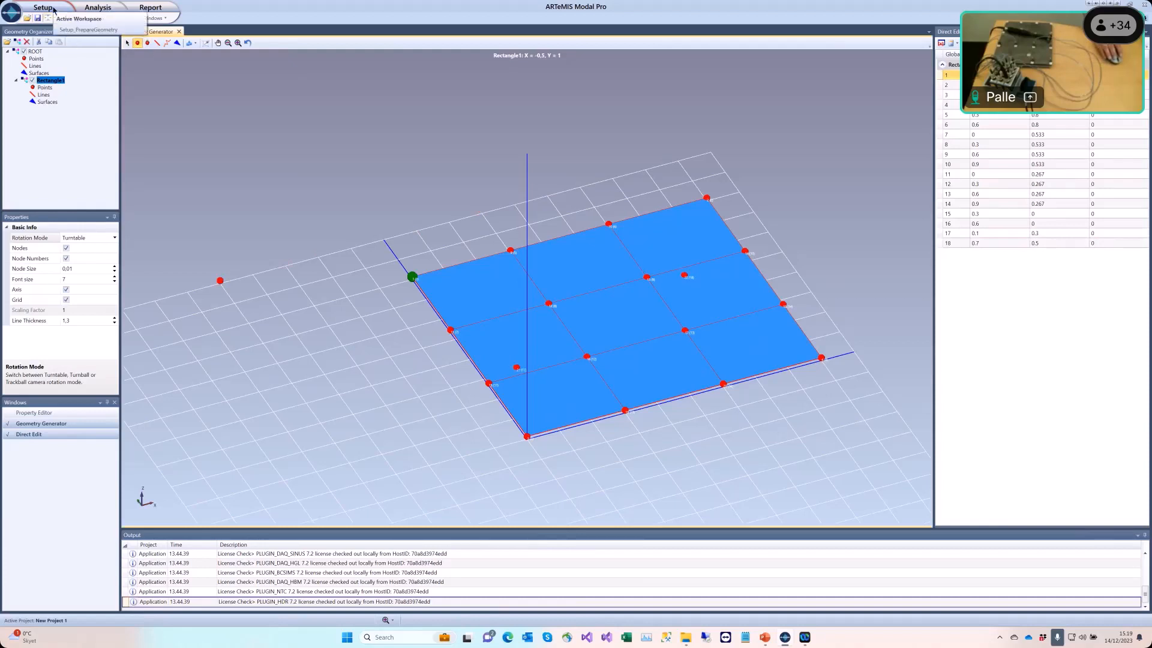
# Step: Switch to the Assign DOF Information workspace
pyautogui.click(52, 12)
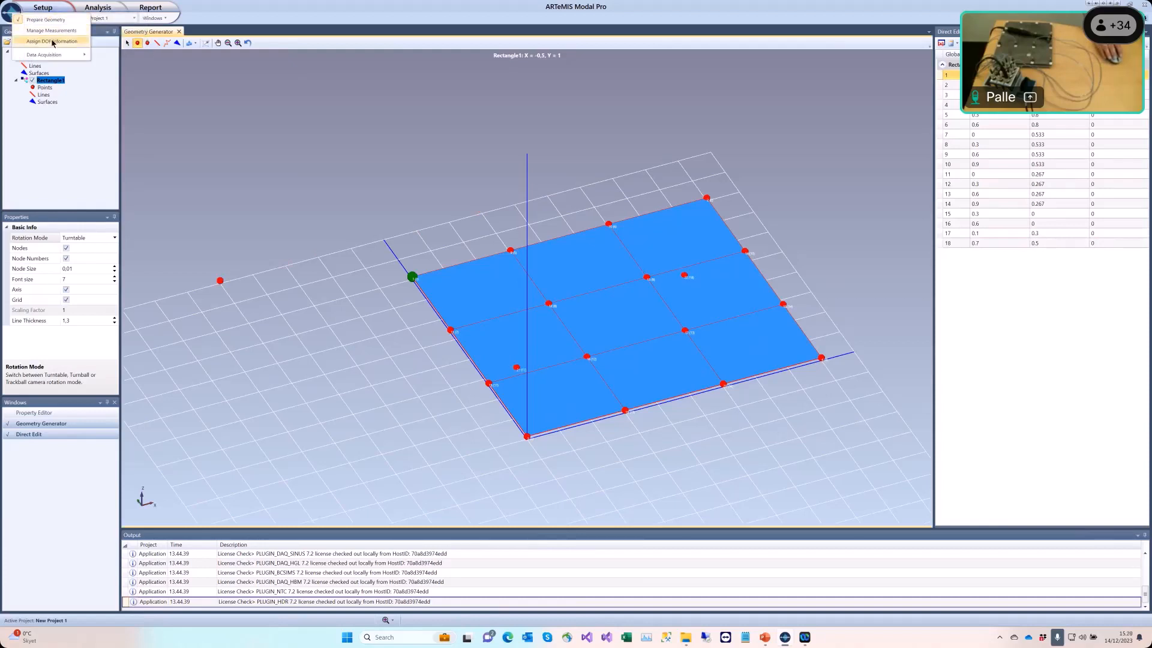
pyautogui.click(52, 42)
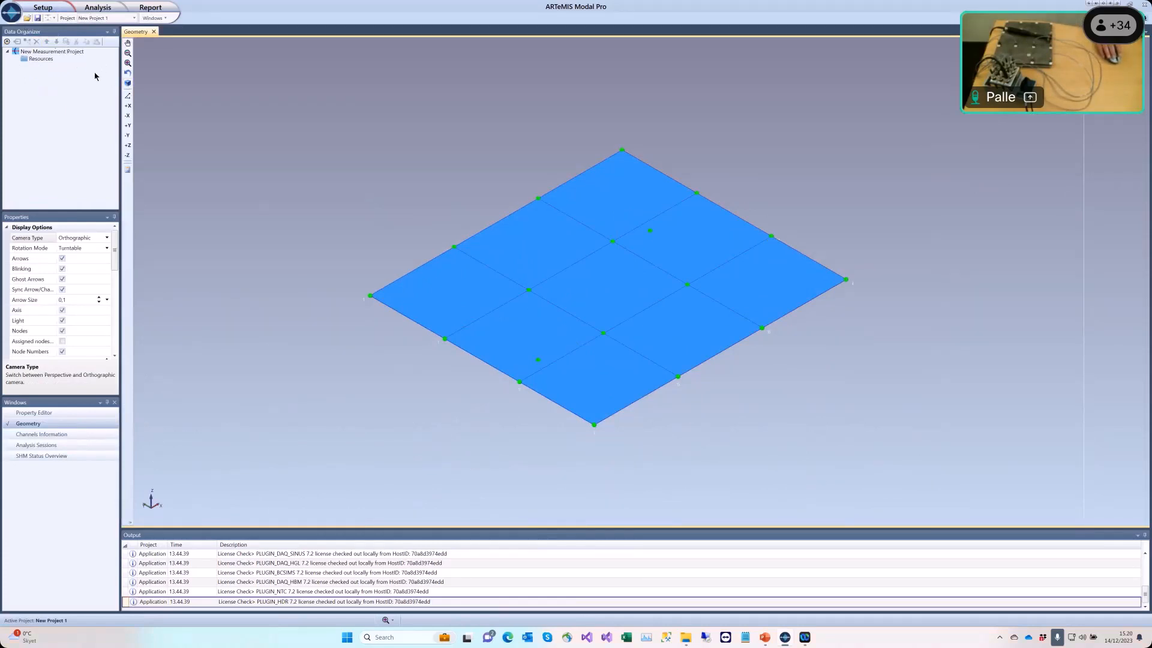
pyautogui.click(51, 8)
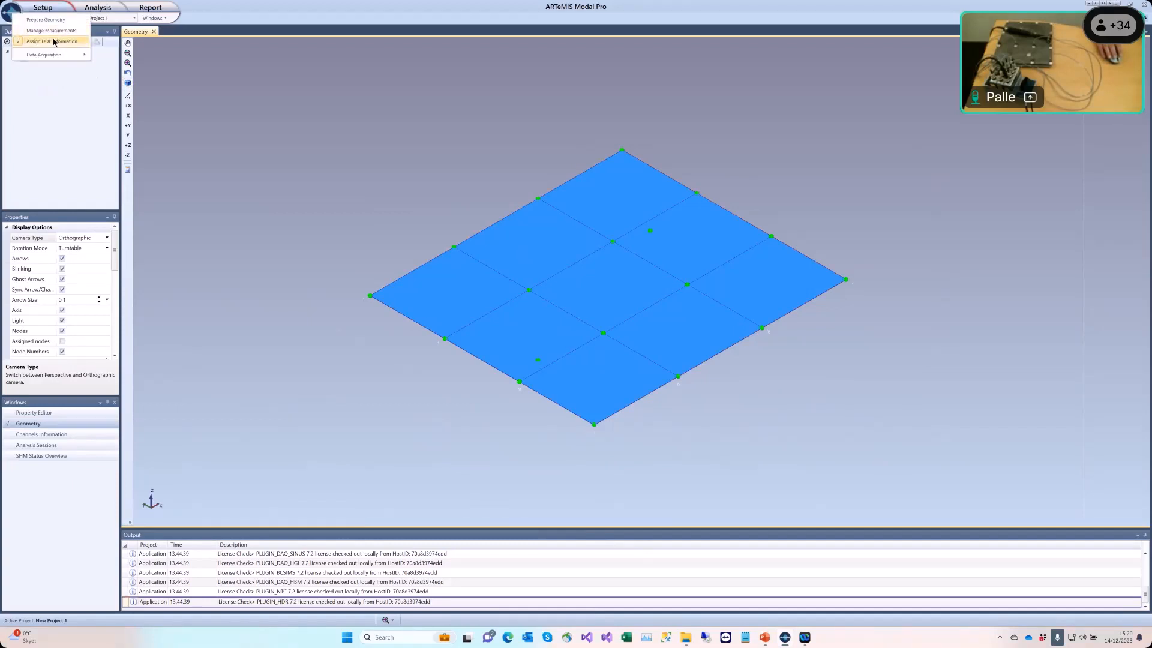
pyautogui.click(73, 101)
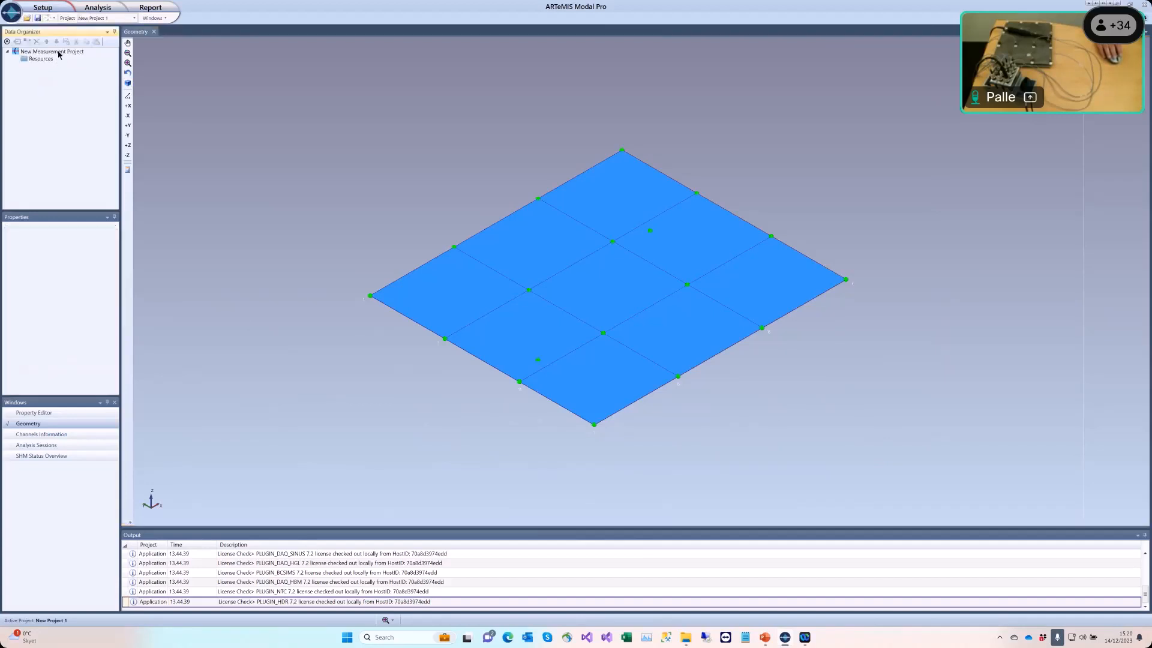
# Step: Set the measurement project's EMA testing type to Roving Output / Roving Input
pyautogui.click(58, 53)
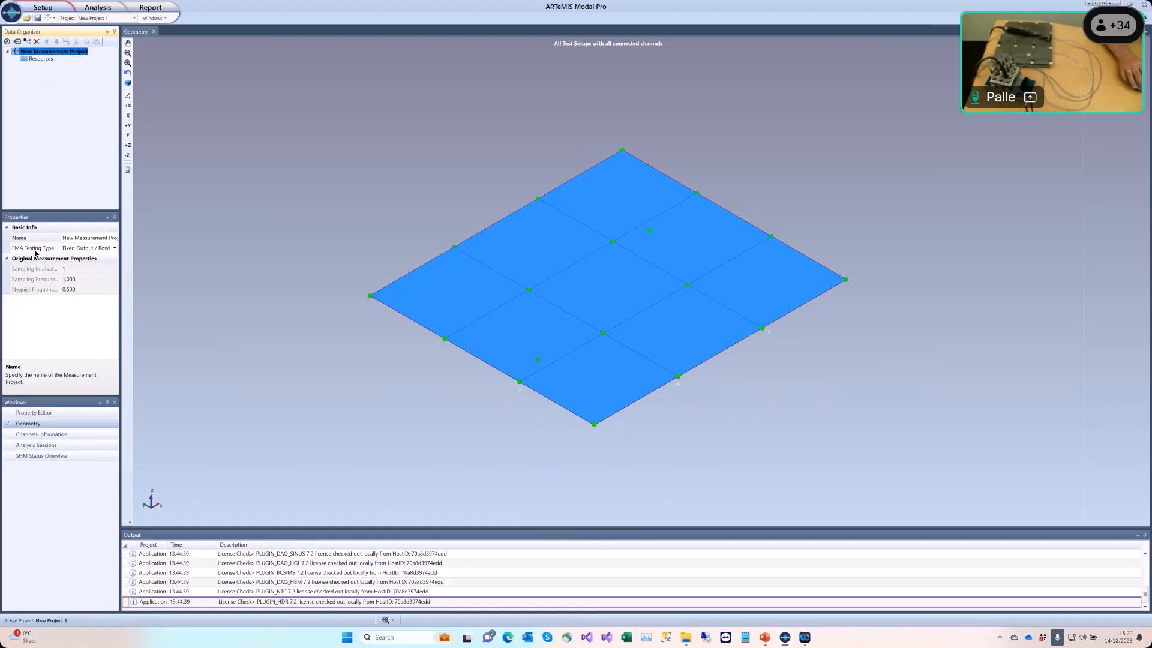
pyautogui.click(116, 251)
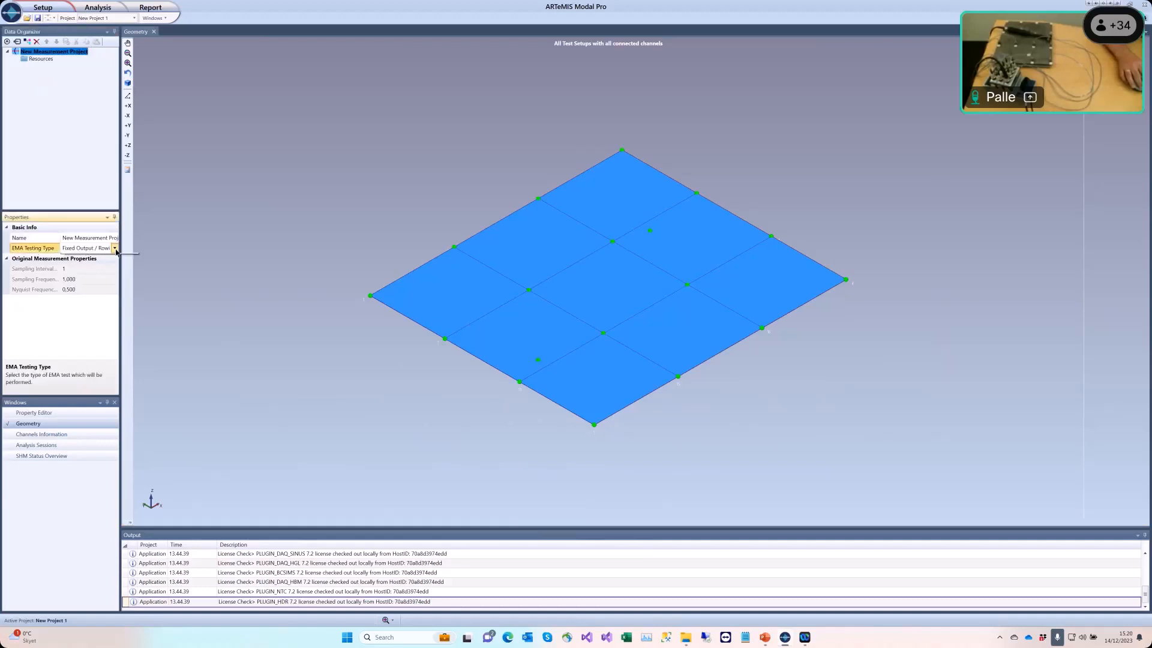
pyautogui.click(115, 249)
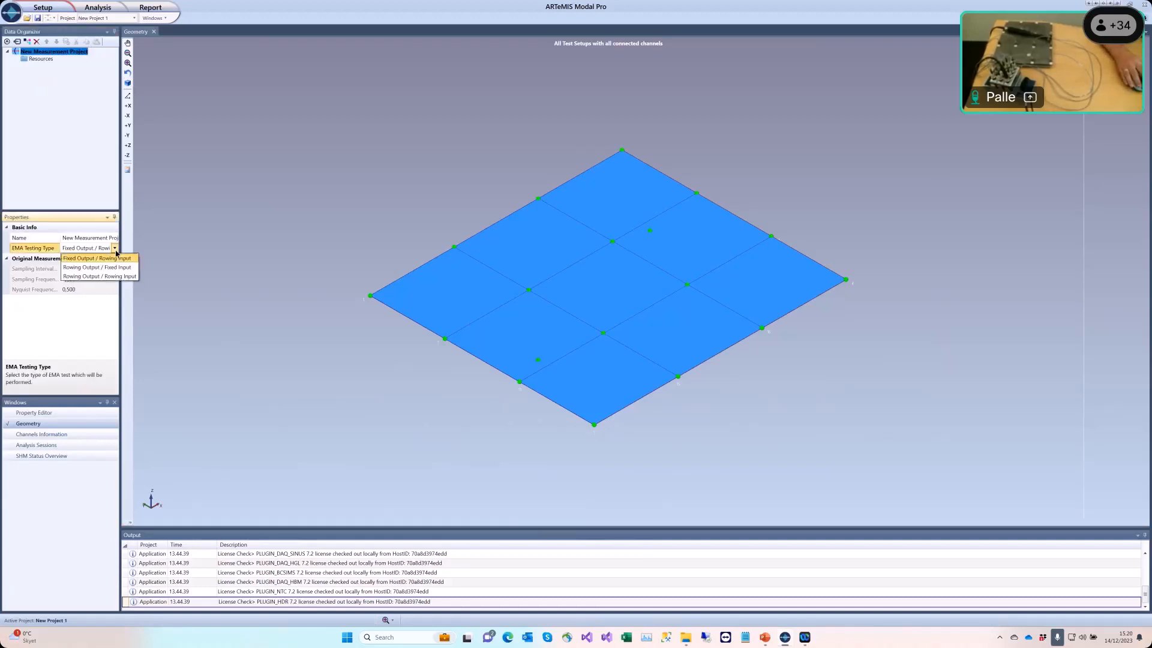
pyautogui.click(127, 277)
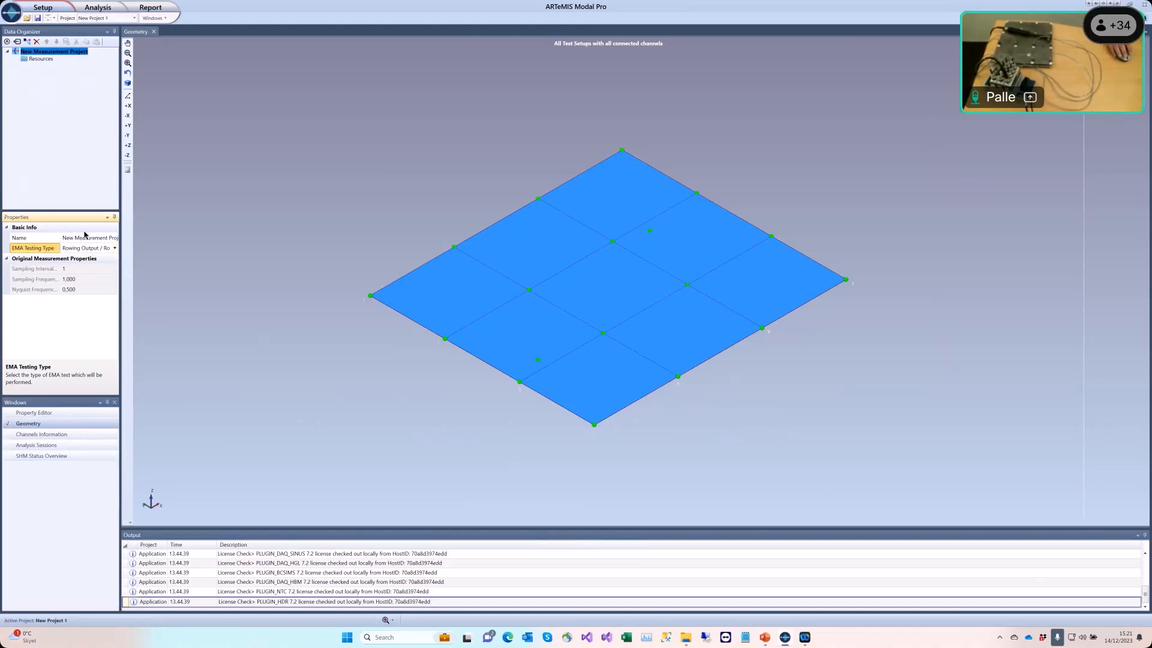
# Step: Insert a new test setup and add nine channels to it
pyautogui.click(27, 41)
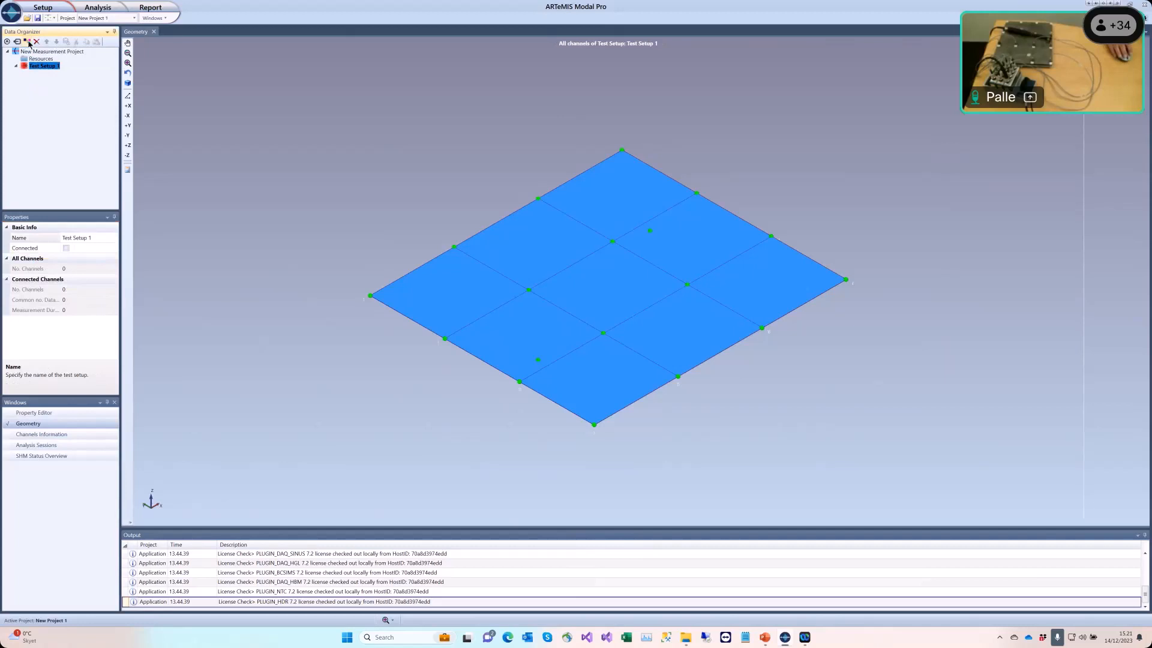
pyautogui.click(28, 44)
pyautogui.click(28, 43)
pyautogui.click(28, 43)
pyautogui.click(28, 43)
pyautogui.click(28, 43)
pyautogui.click(28, 43)
pyautogui.click(28, 43)
pyautogui.click(28, 43)
pyautogui.click(29, 43)
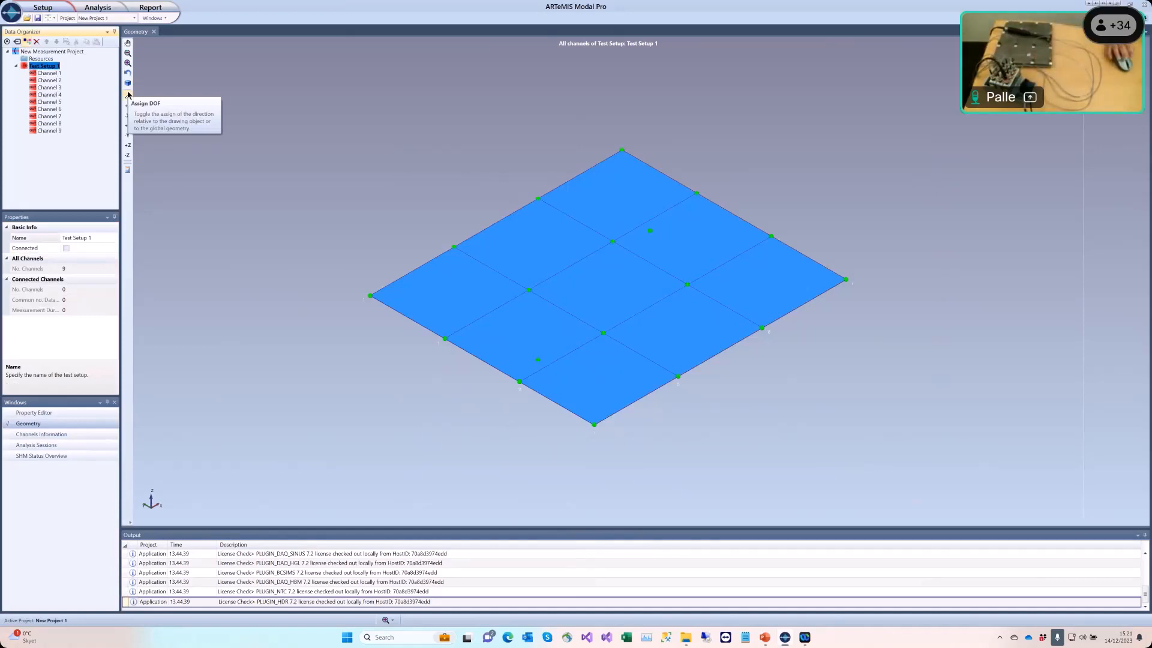
# Step: Configure Channel 1 as an Input at node 17 with its sensor direction along -Z
pyautogui.click(56, 74)
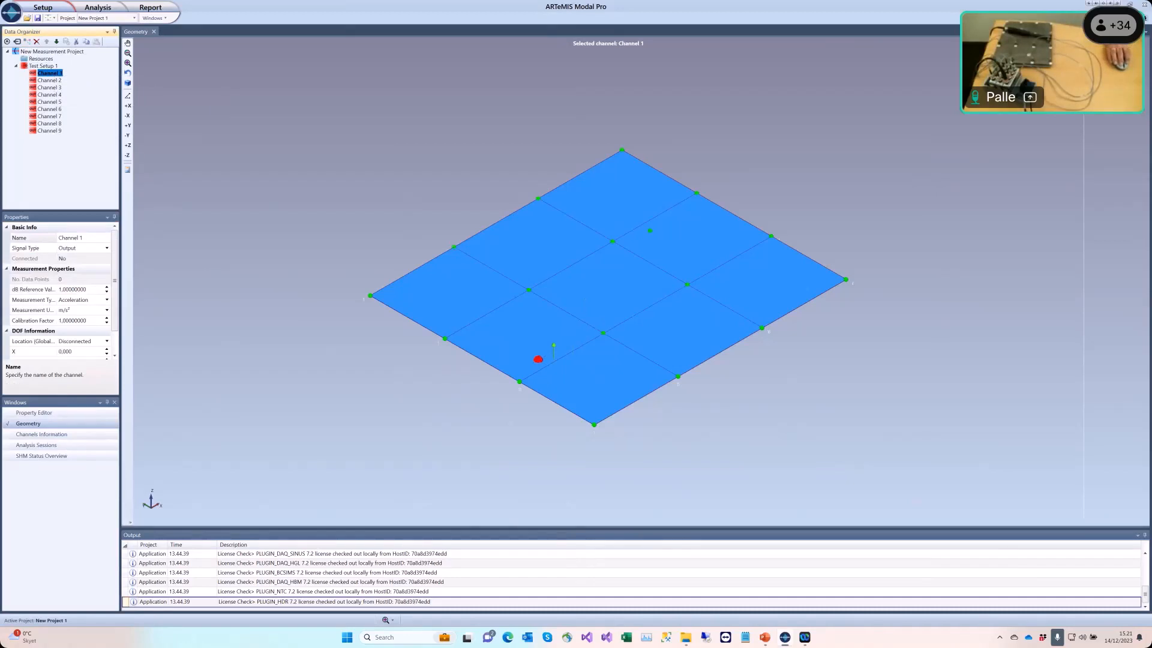
pyautogui.click(538, 359)
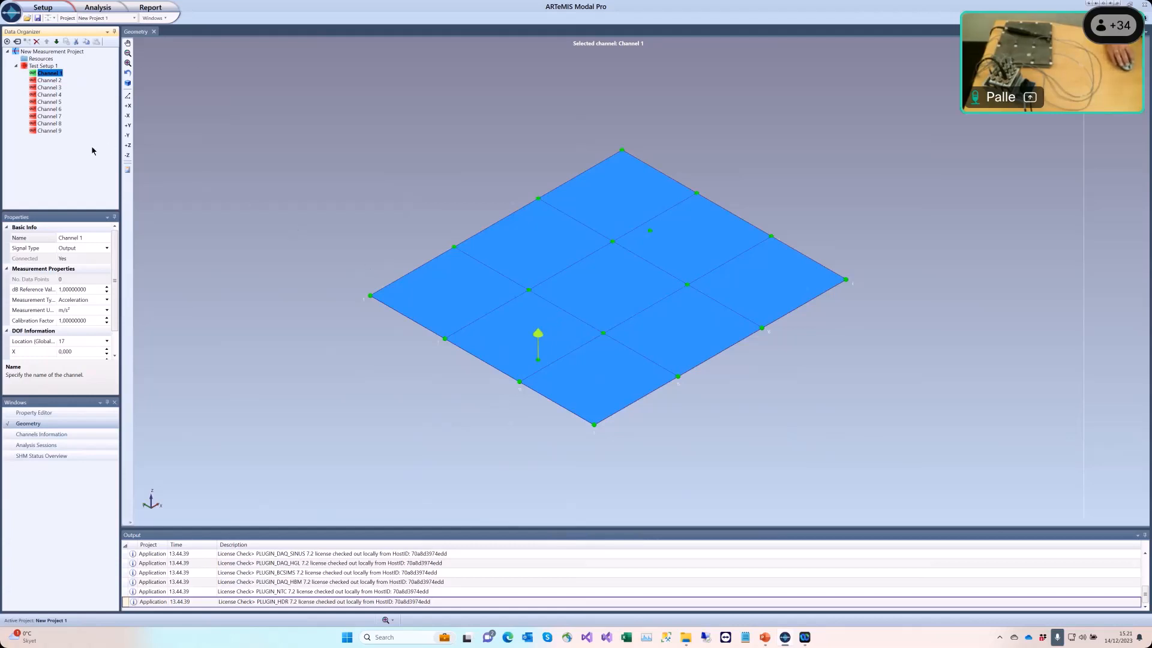
pyautogui.click(107, 249)
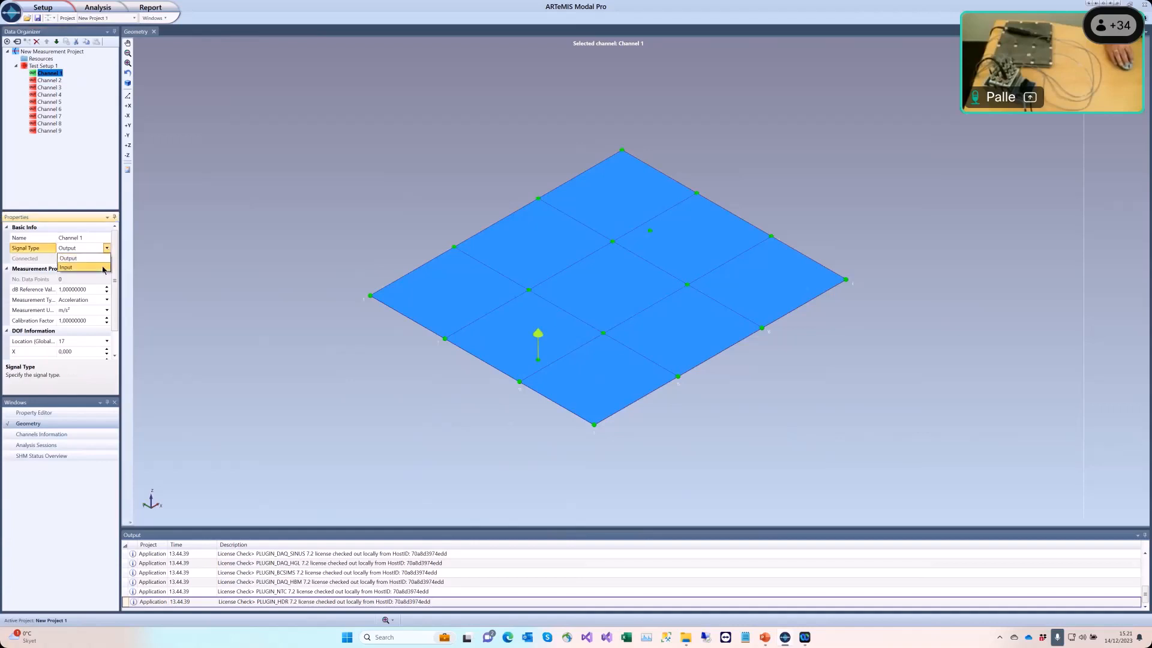
pyautogui.click(84, 268)
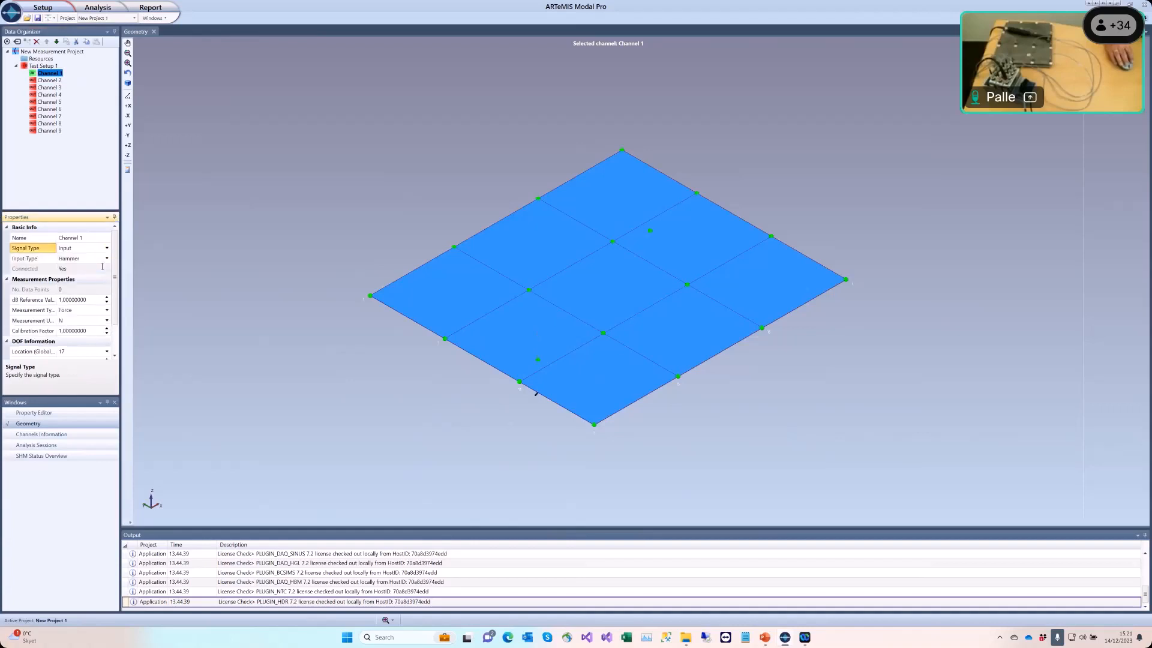
pyautogui.click(128, 156)
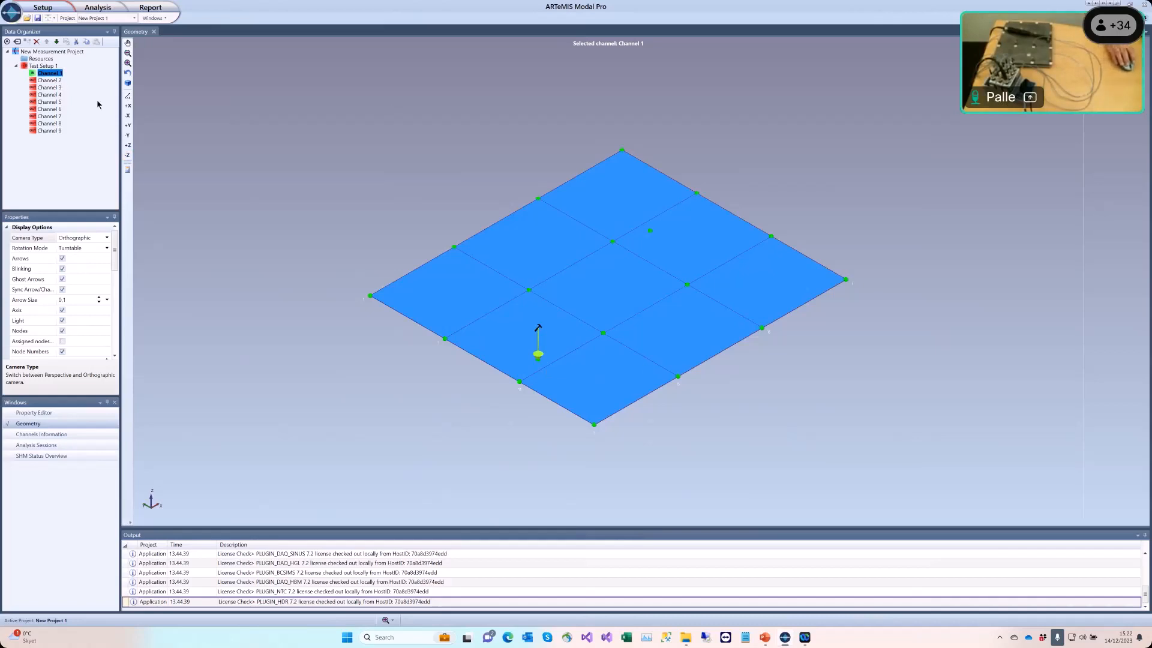
# Step: Assign Channel 2 of Test Setup 1 to the plate's front corner node
pyautogui.click(53, 80)
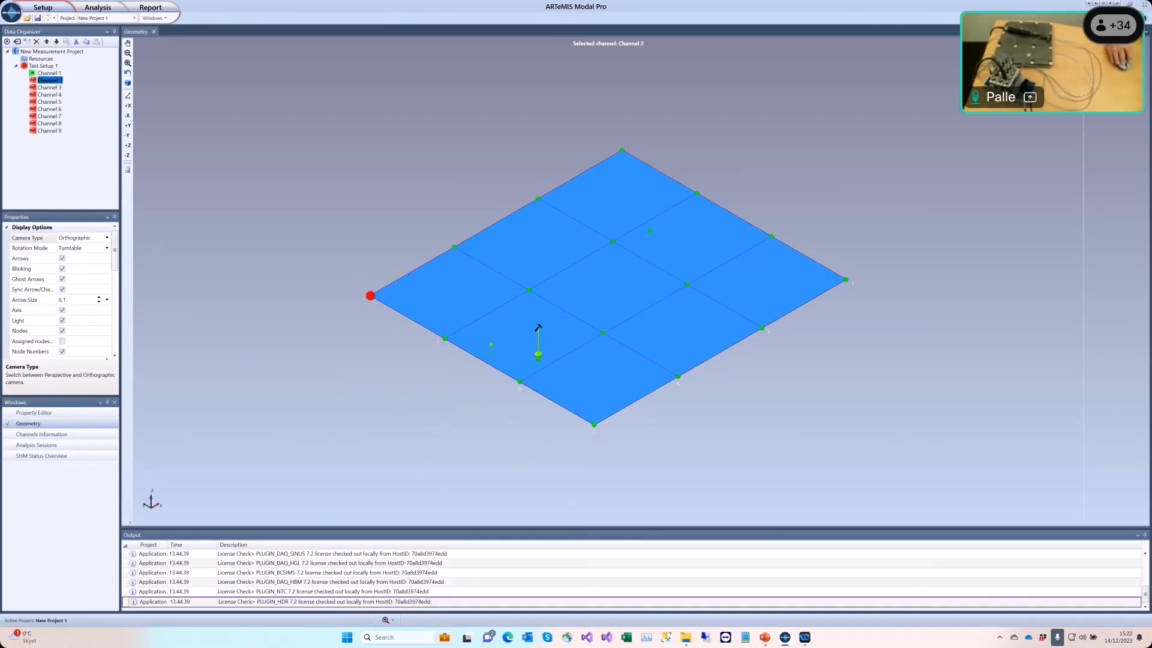
pyautogui.click(597, 413)
pyautogui.click(128, 146)
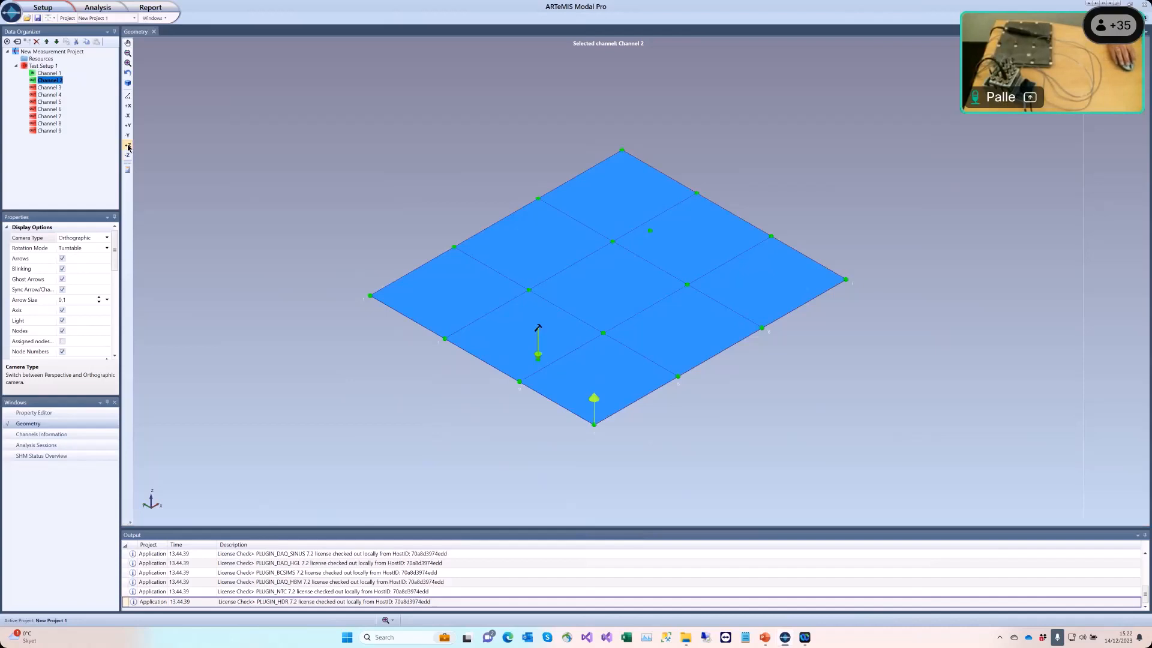
# Step: Assign Channels 3, 4 and 5 to the nodes along the plate's front-left edge
pyautogui.click(48, 88)
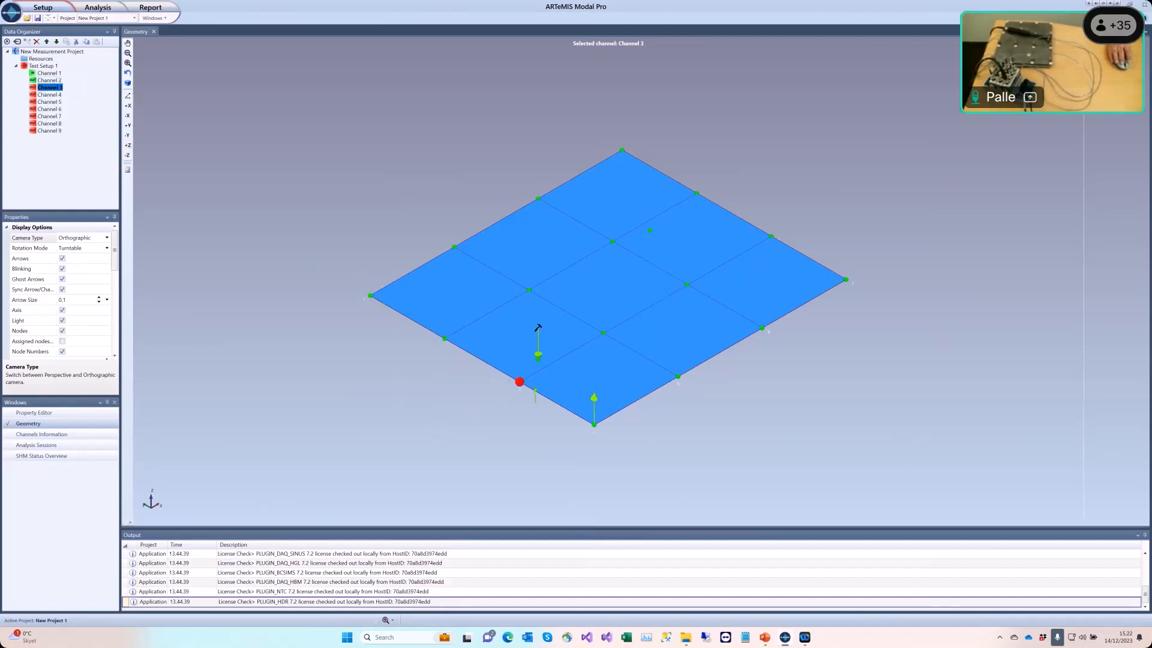
pyautogui.click(57, 95)
pyautogui.click(54, 102)
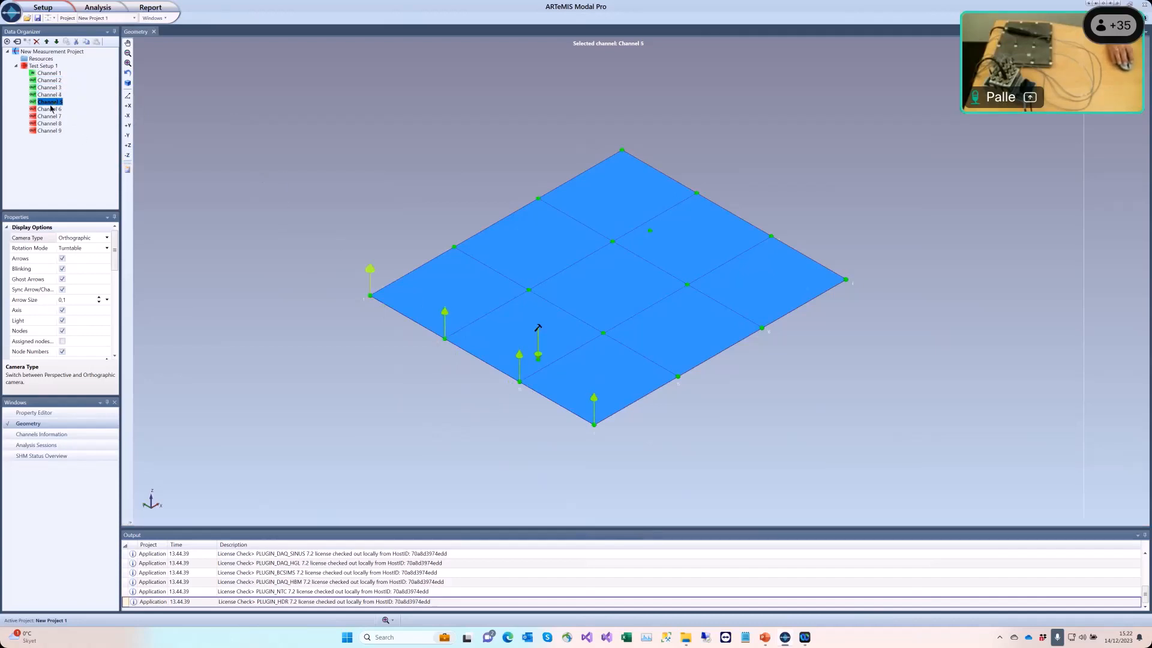
# Step: Assign Channels 6 through 9 to the remaining measurement nodes on the plate
pyautogui.press('Down')
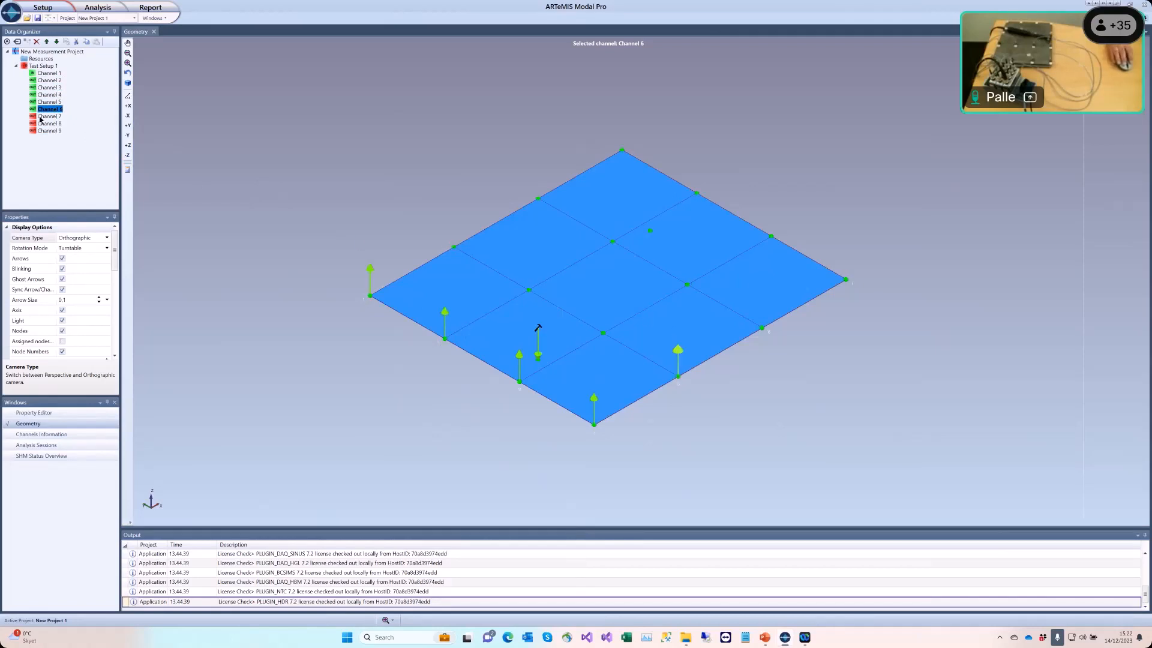
pyautogui.press('Down')
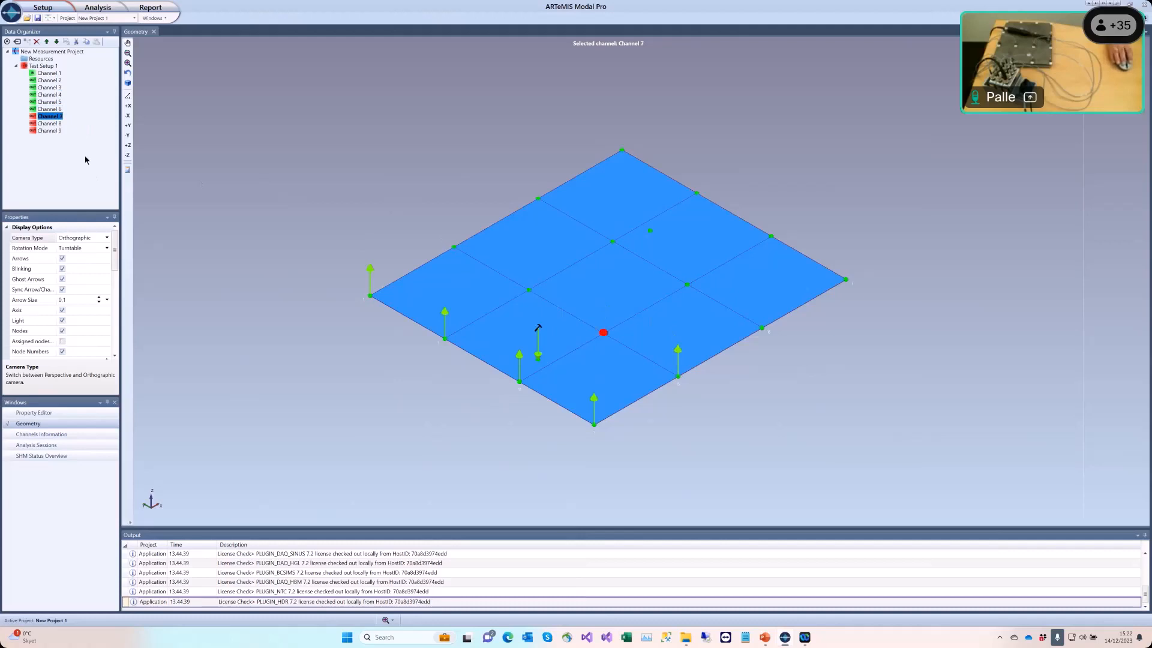
pyautogui.press('Down')
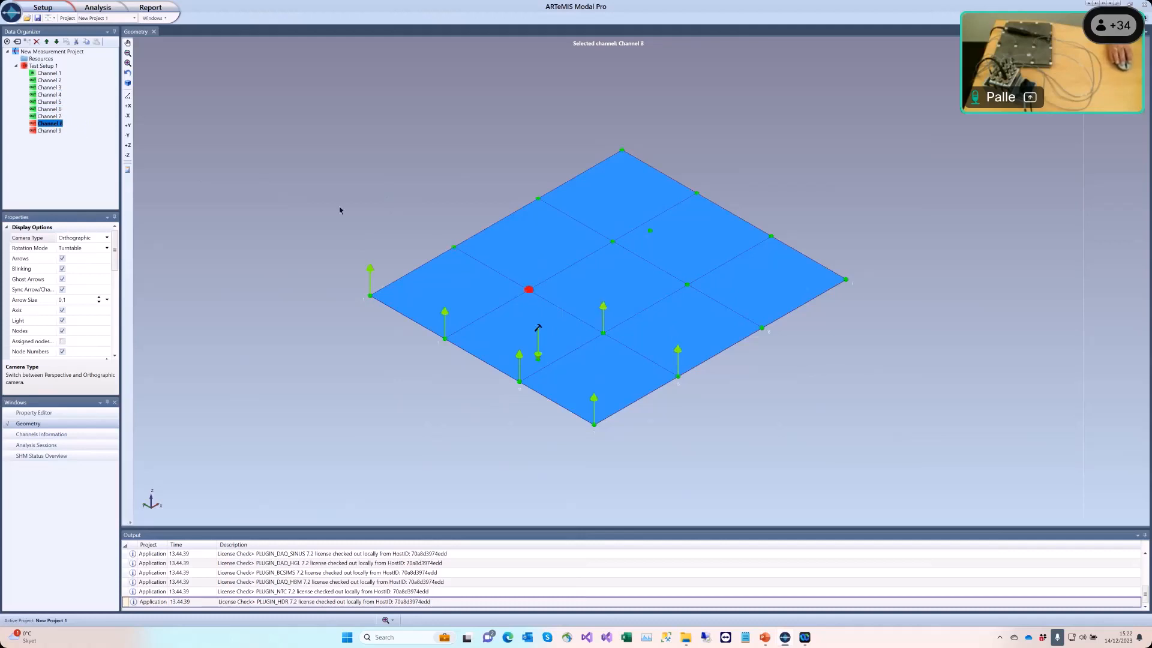
pyautogui.click(52, 131)
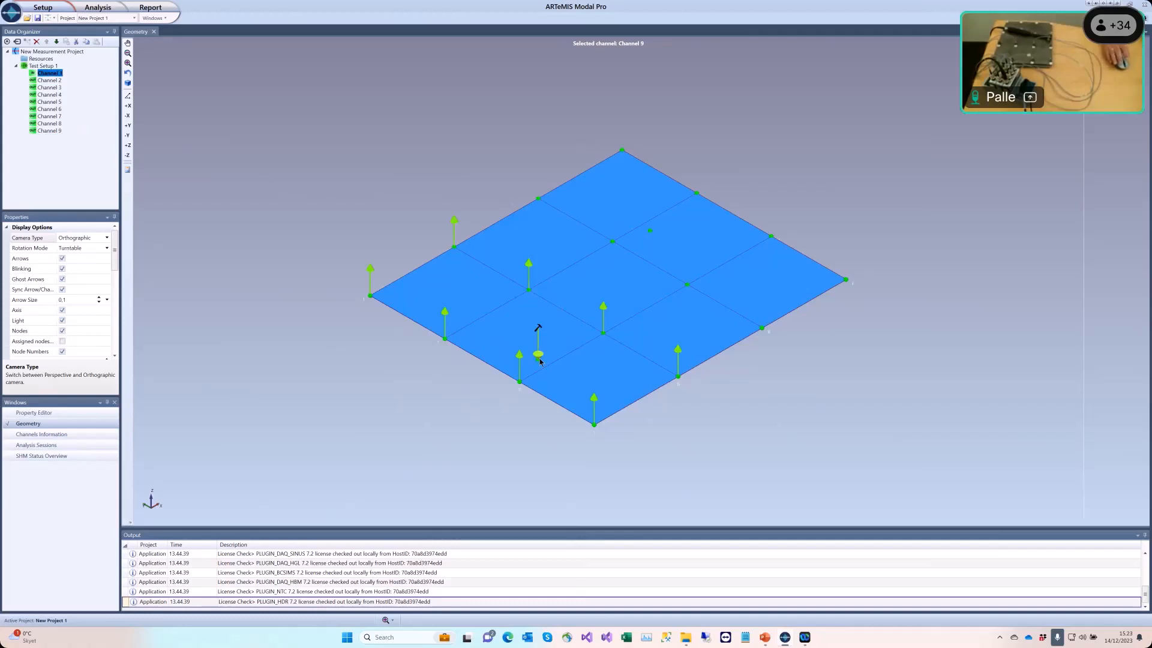
# Step: Replicate Test Setup 1 into one new test setup, marking Channels 2 to 9 as reference
pyautogui.click(46, 67)
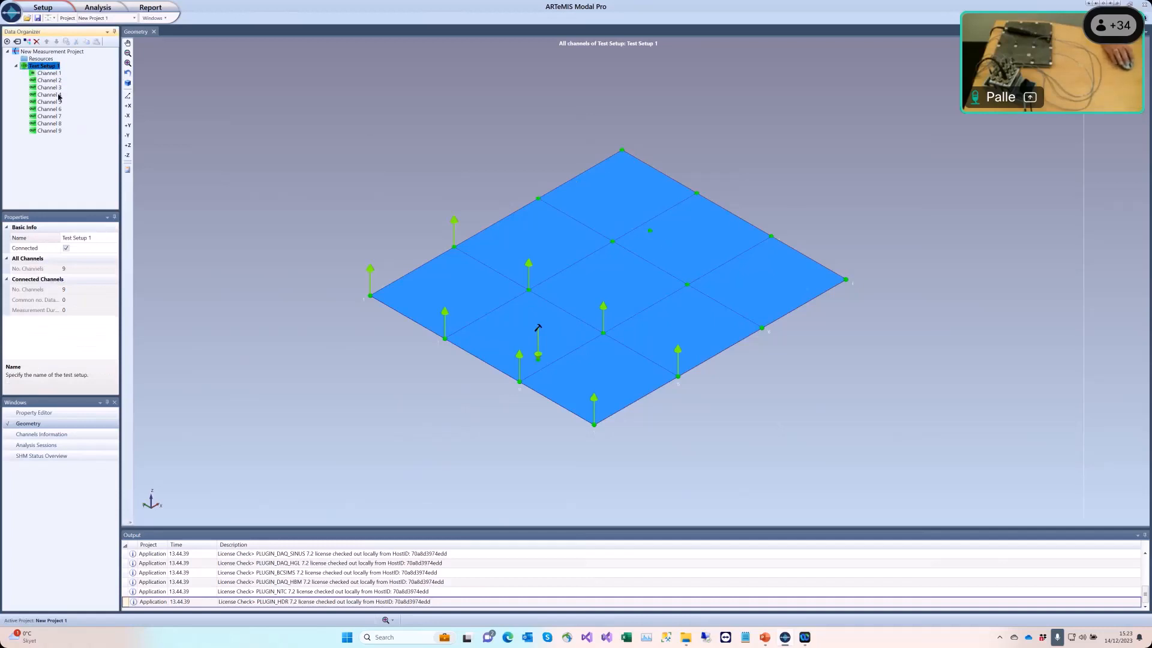
pyautogui.rightClick(51, 69)
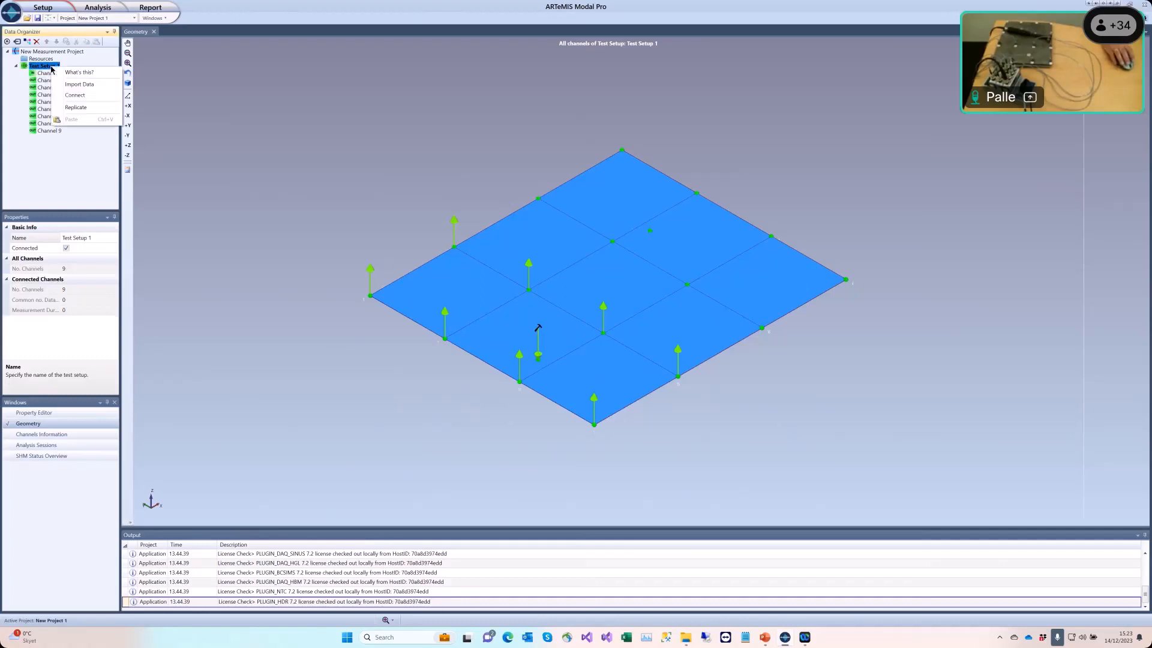
pyautogui.click(76, 108)
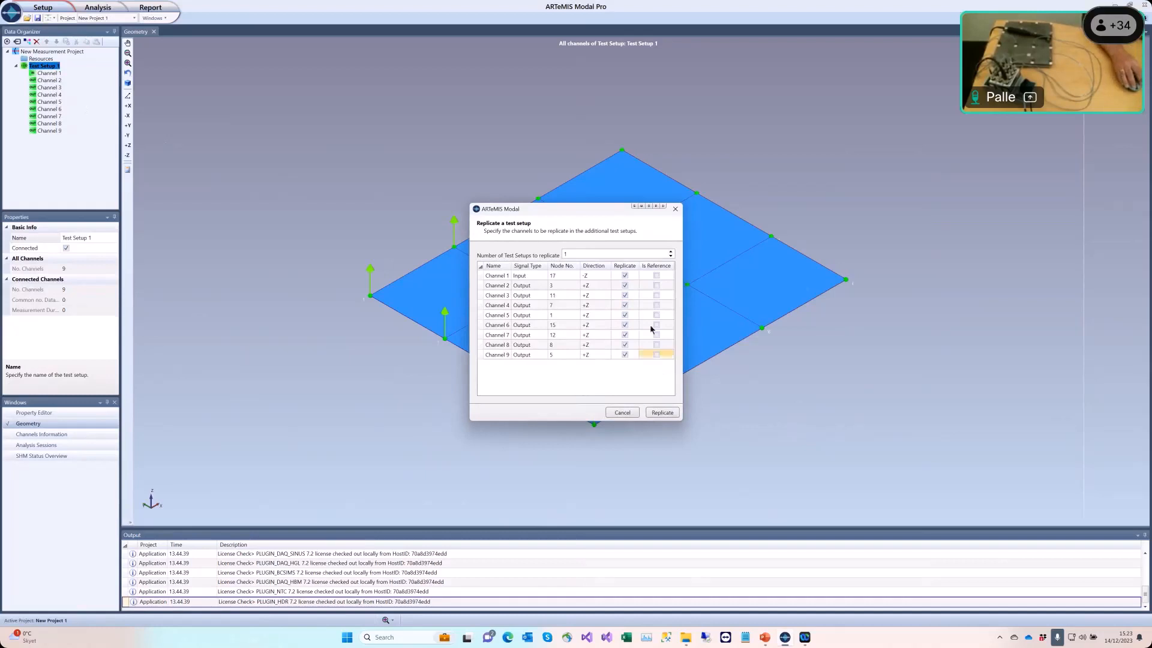
pyautogui.click(656, 286)
pyautogui.click(656, 295)
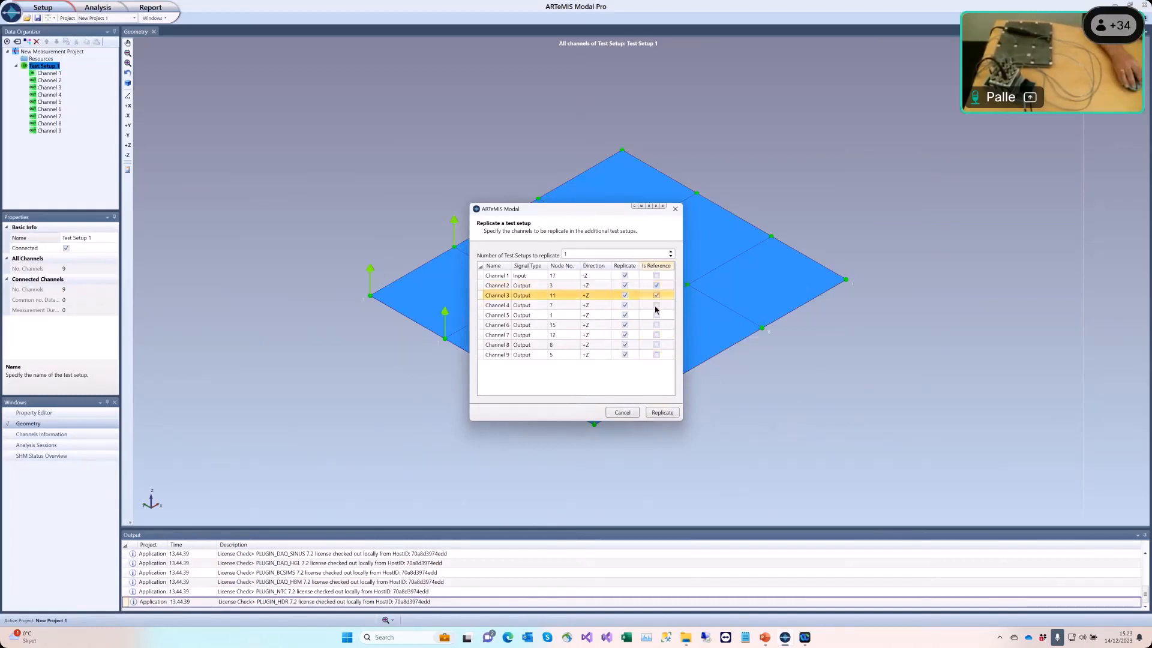
pyautogui.click(657, 305)
pyautogui.click(656, 314)
pyautogui.click(656, 325)
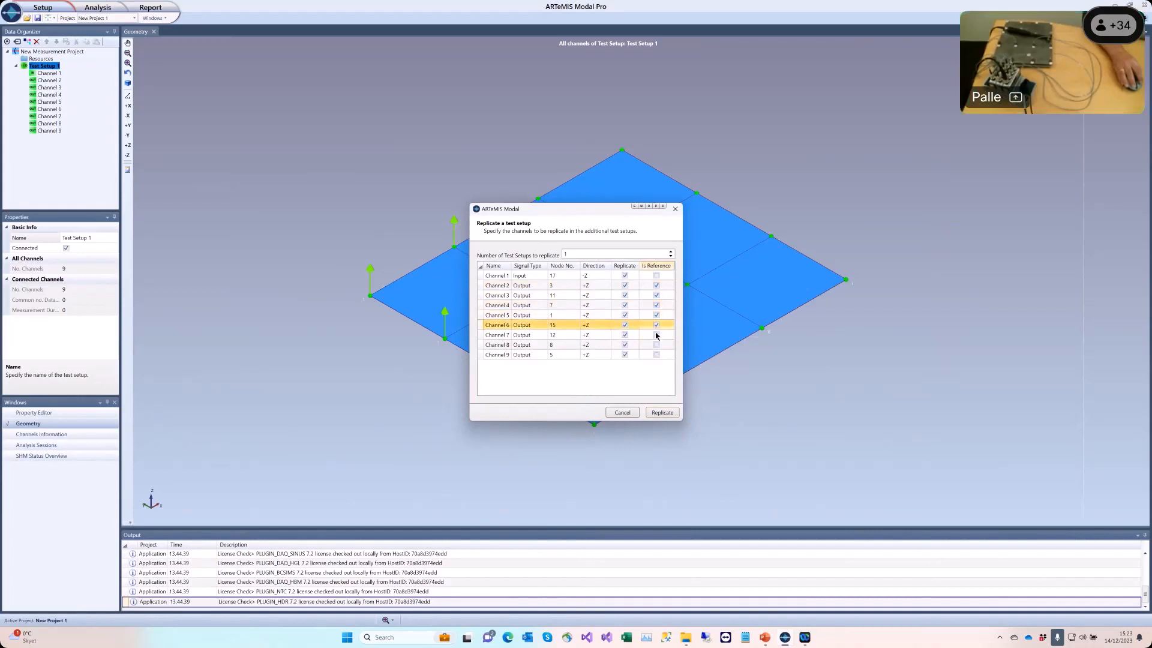
pyautogui.click(657, 335)
pyautogui.click(656, 345)
pyautogui.click(656, 354)
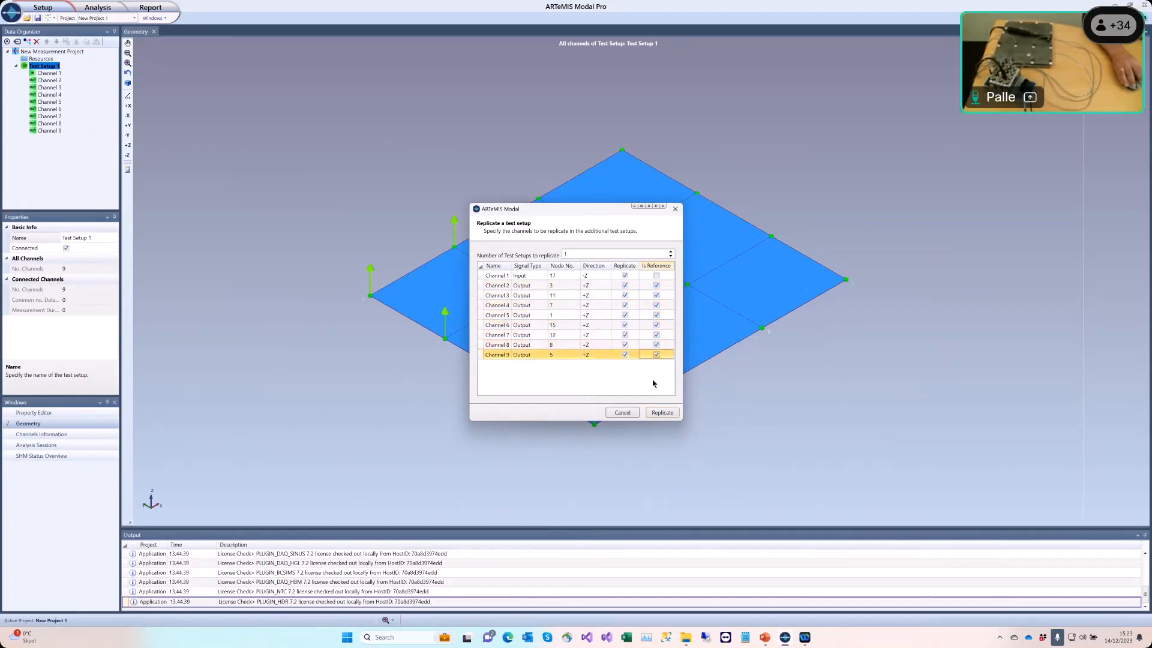
pyautogui.click(663, 413)
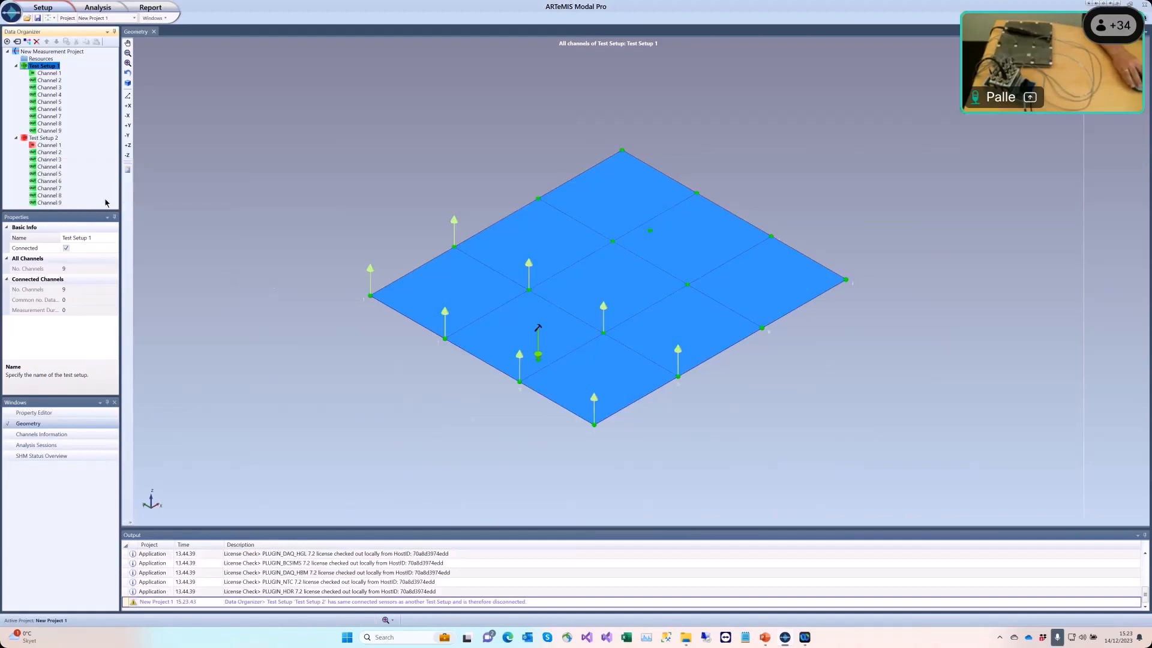
# Step: Move Test Setup 2's input Channel 1 to node 18 near the plate's back
pyautogui.click(50, 145)
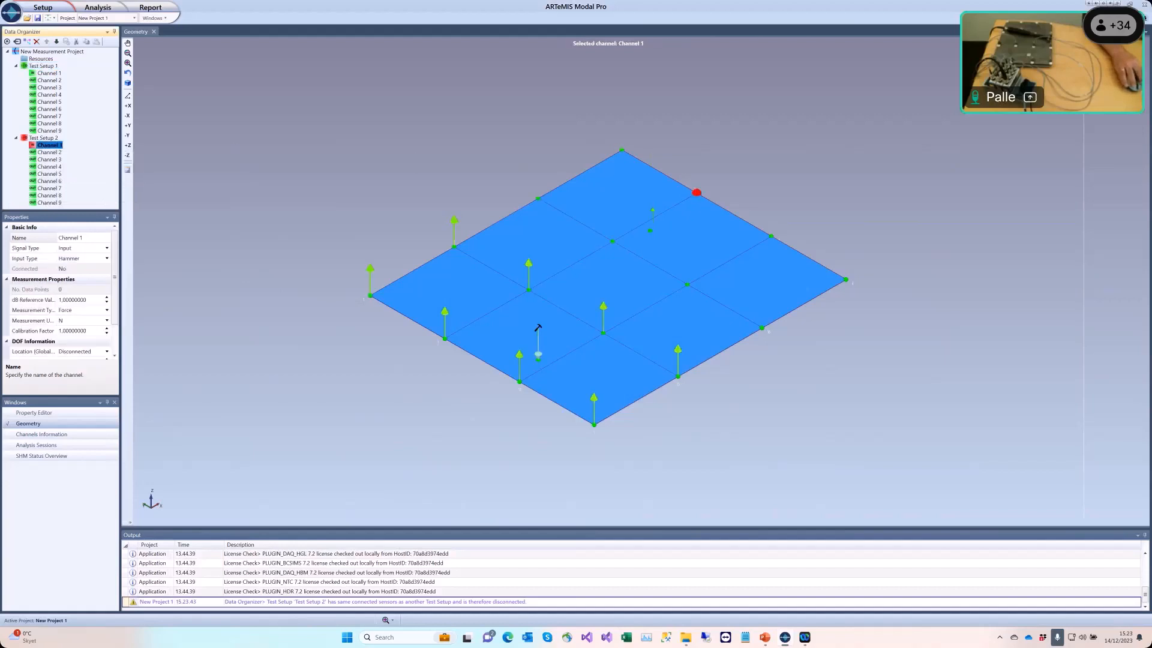
pyautogui.click(650, 230)
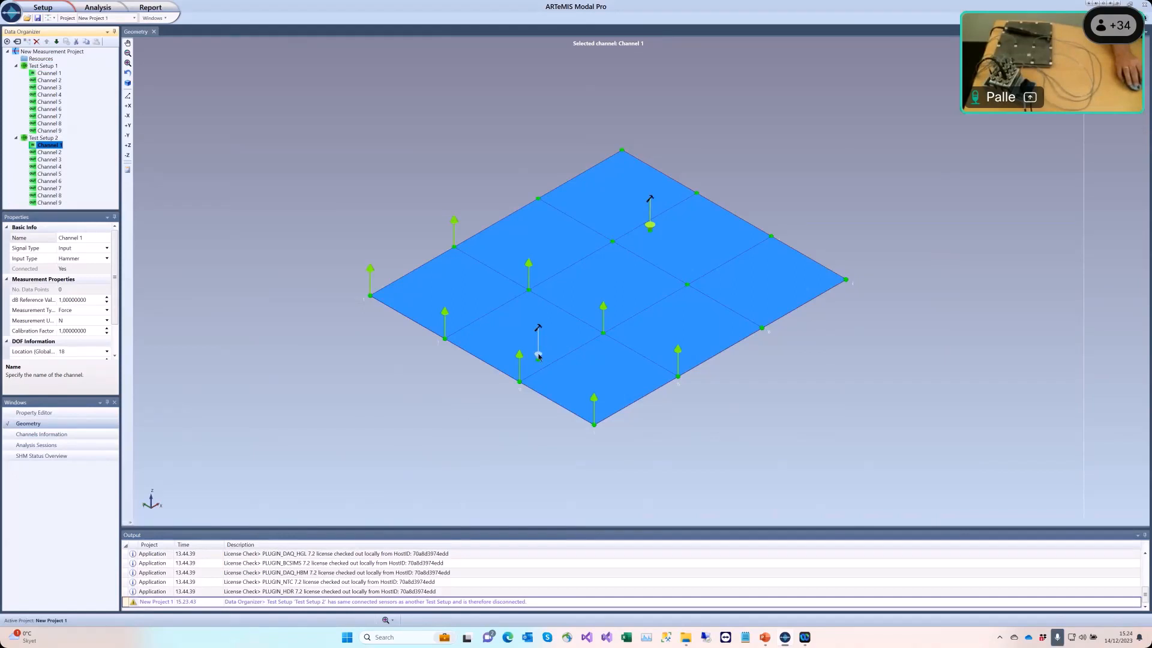
pyautogui.click(520, 355)
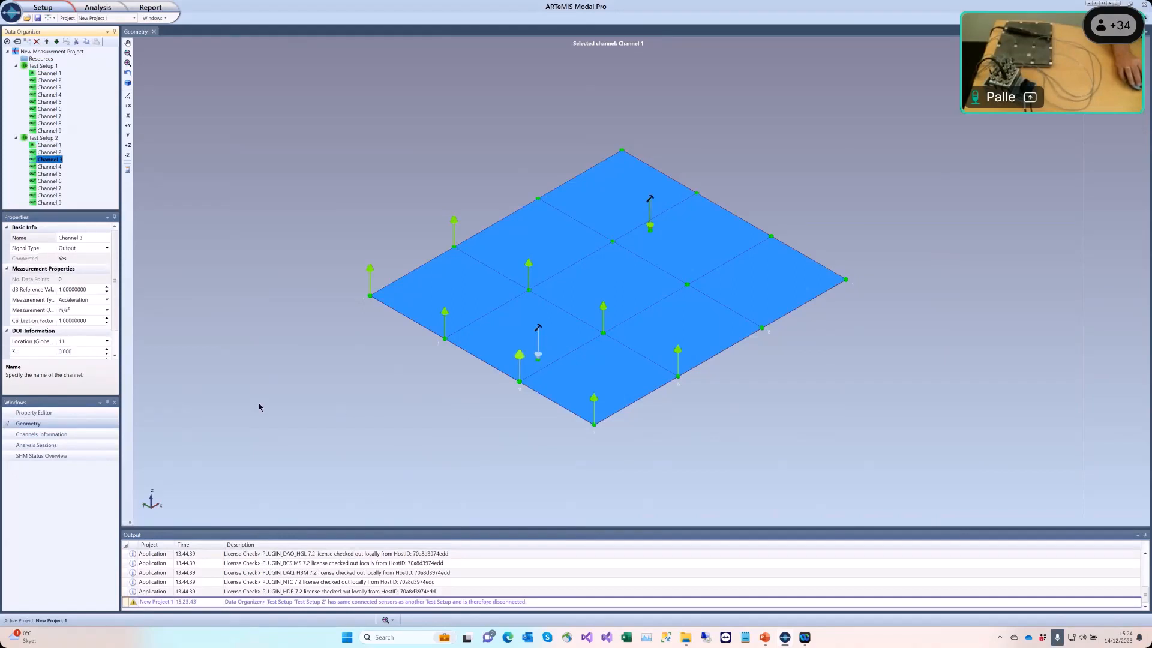
# Step: Turn off the ghost arrows showing channels from other test setups
pyautogui.moveTo(259, 407)
pyautogui.mouseDown()
pyautogui.moveTo(159, 370)
pyautogui.moveTo(245, 439)
pyautogui.moveTo(258, 414)
pyautogui.moveTo(294, 399)
pyautogui.moveTo(286, 382)
pyautogui.moveTo(170, 398)
pyautogui.mouseUp()
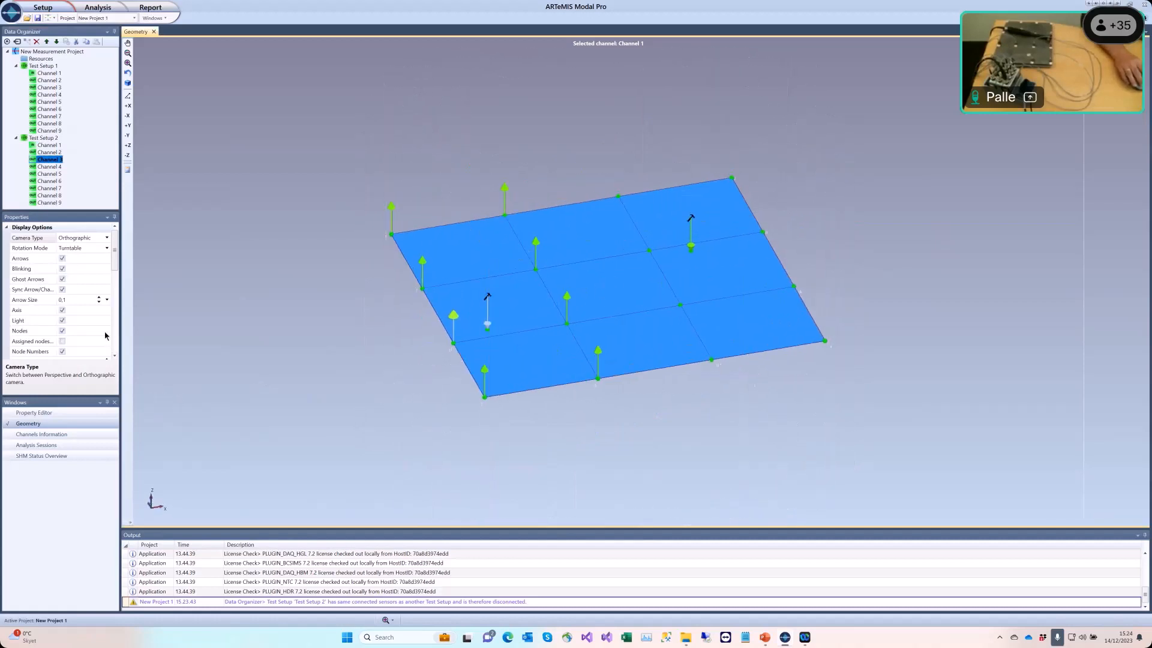
pyautogui.click(63, 280)
pyautogui.moveTo(313, 403); pyautogui.dragTo(324, 398)
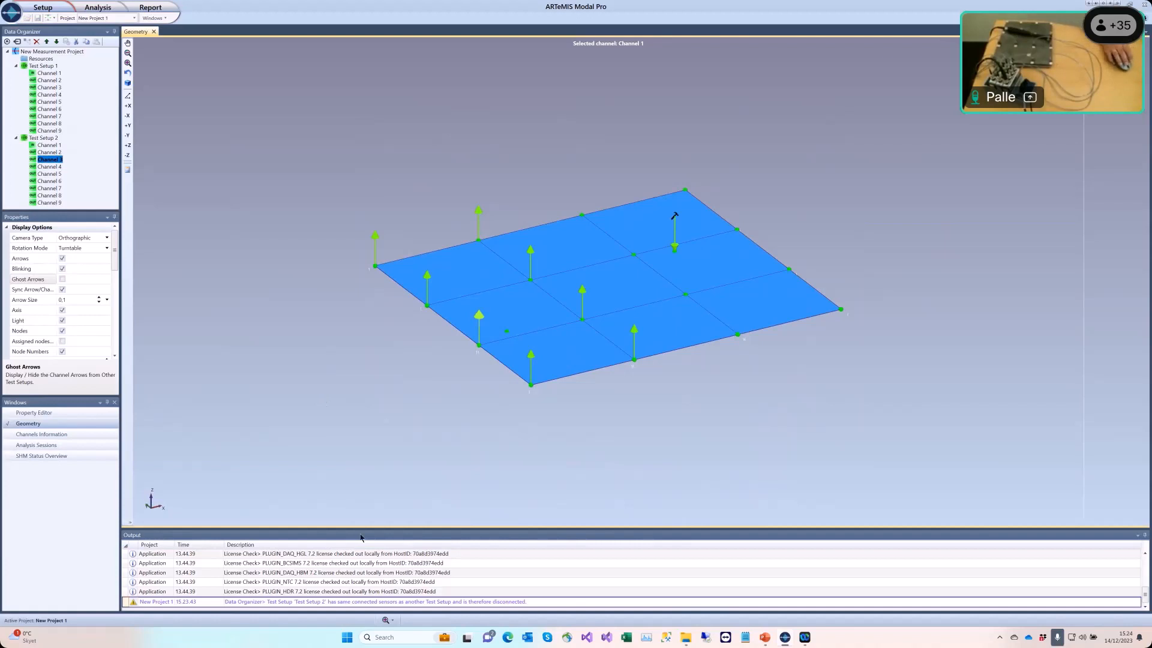
pyautogui.moveTo(310, 454); pyautogui.dragTo(319, 459)
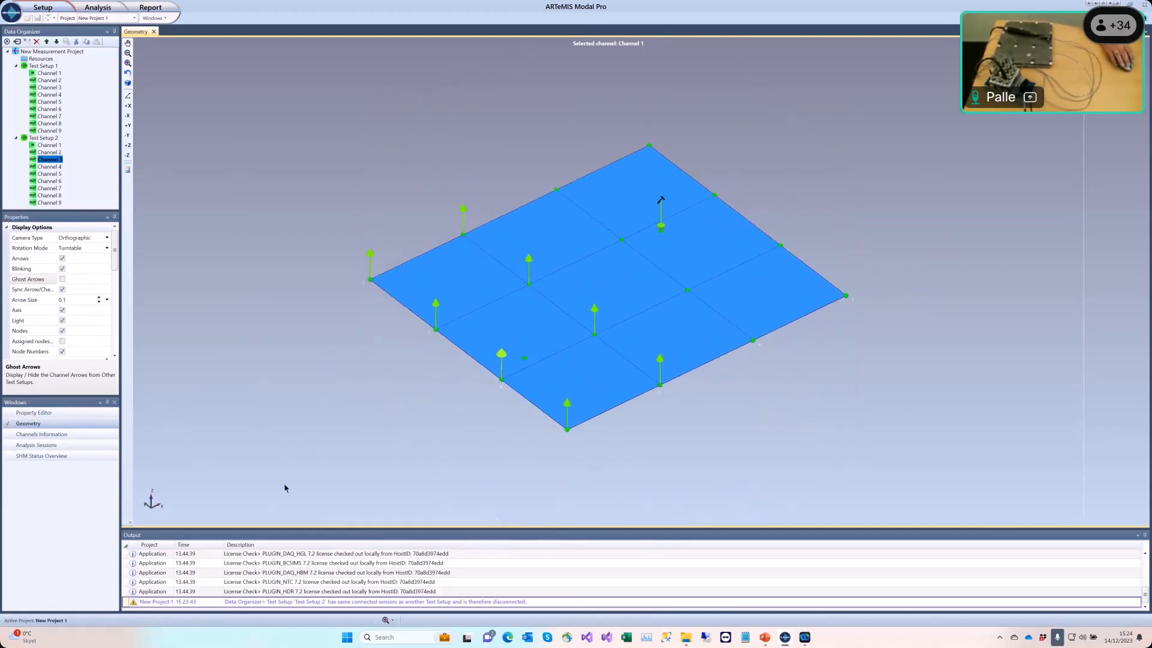
# Step: Replicate Test Setup 1 again, marking only Channel 1 as reference
pyautogui.click(44, 66)
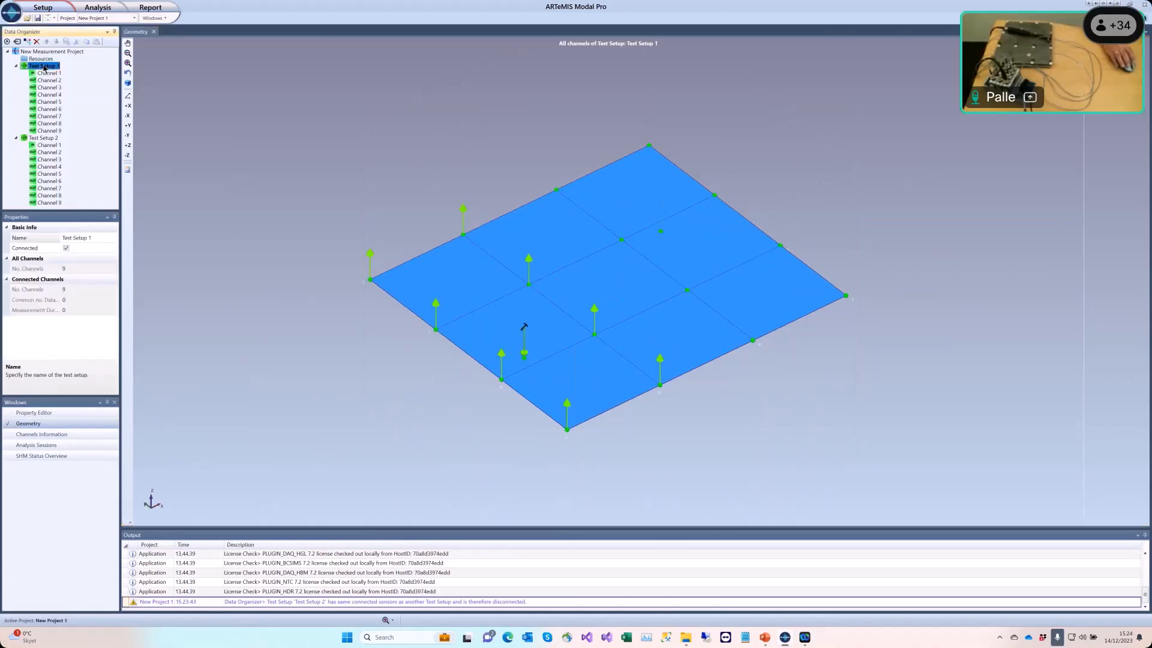
pyautogui.rightClick(37, 67)
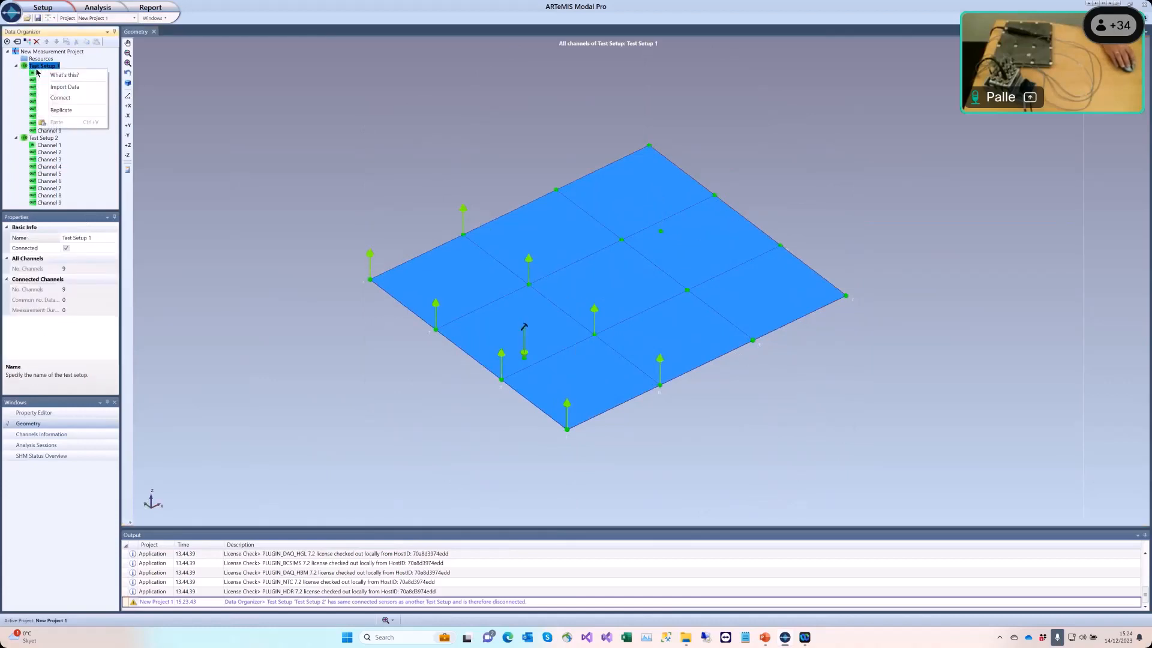
pyautogui.click(60, 110)
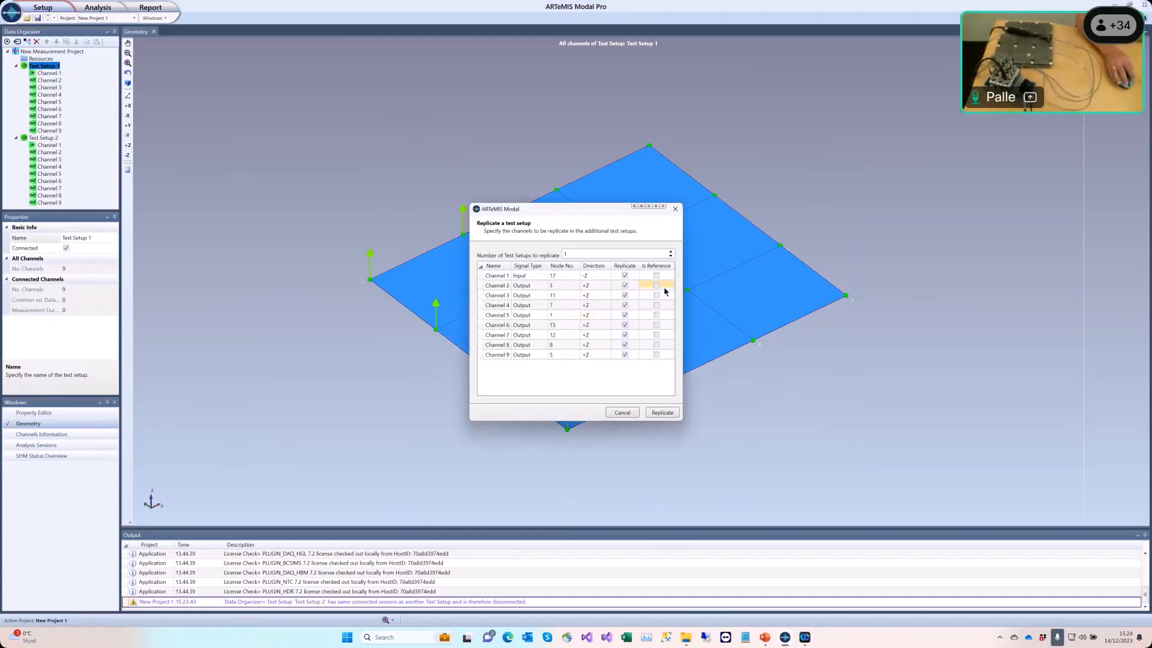
pyautogui.click(656, 276)
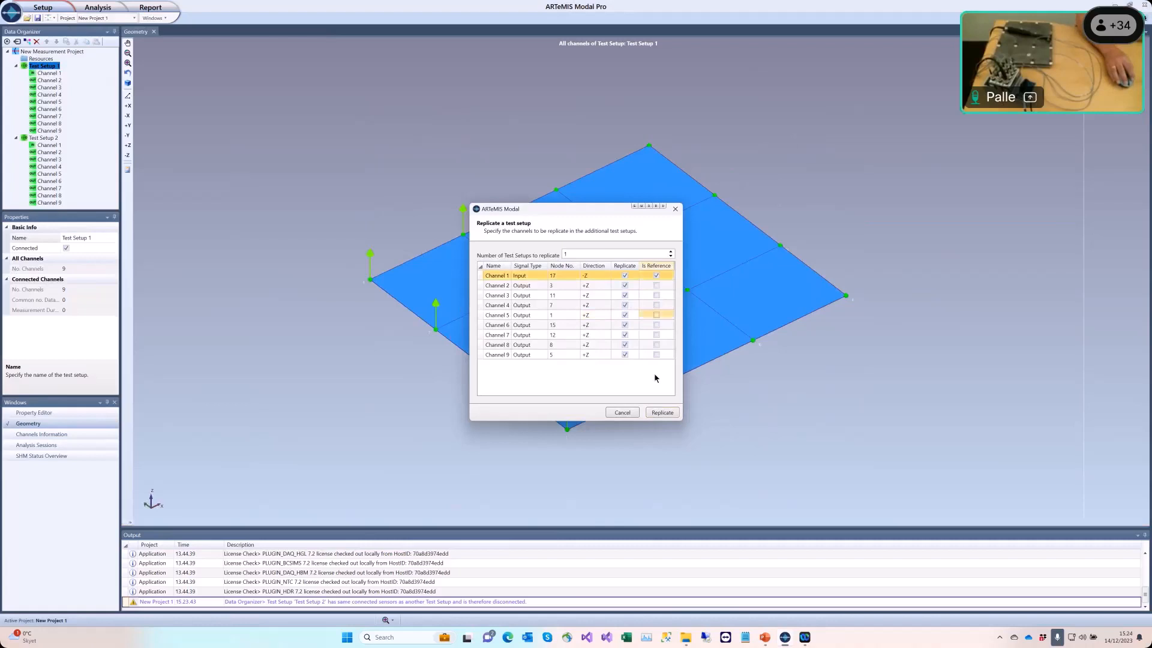
pyautogui.click(663, 413)
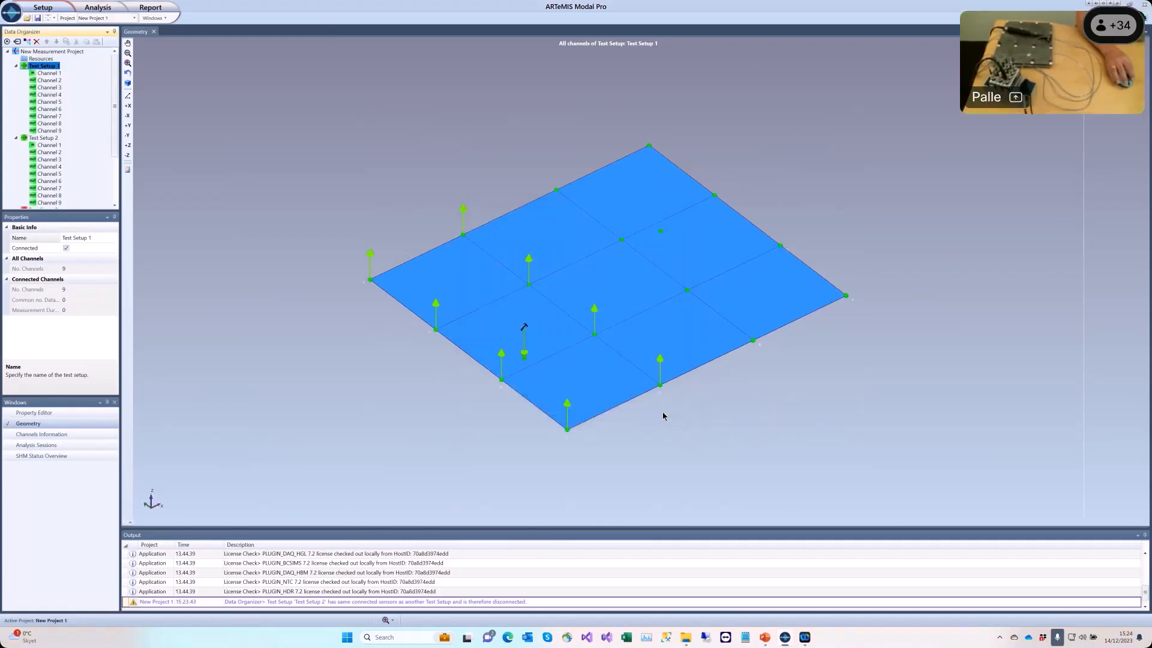
# Step: Move Test Setup 3's Channel 2 to node 16 on the plate
pyautogui.scroll(-3, 68, 181)
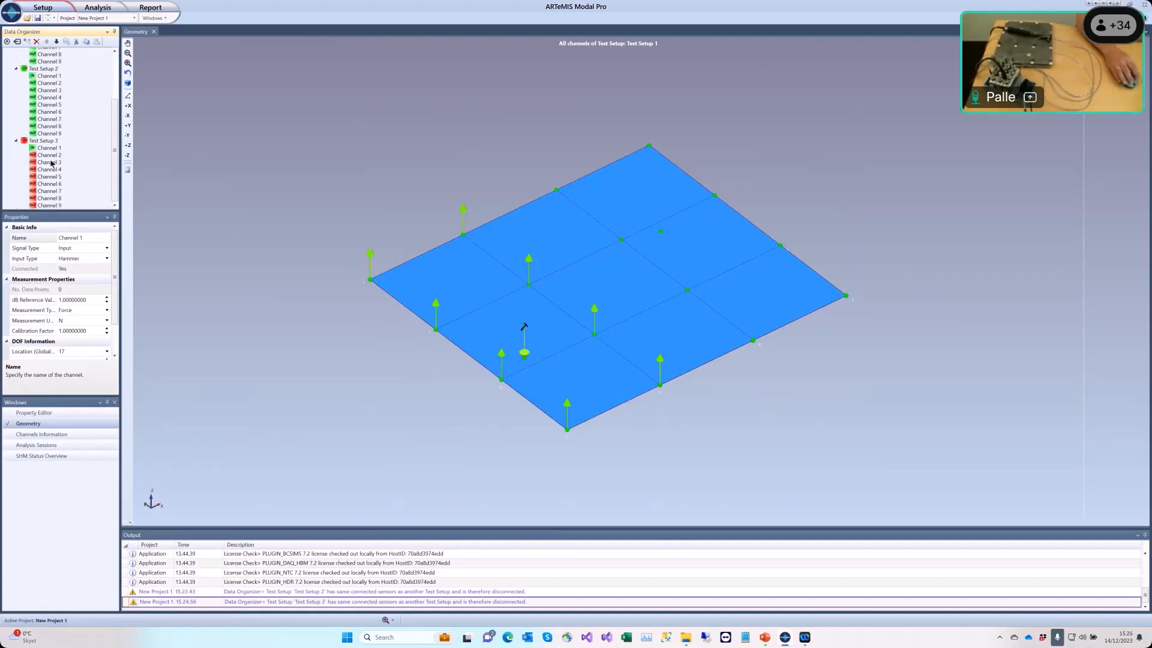
pyautogui.click(51, 155)
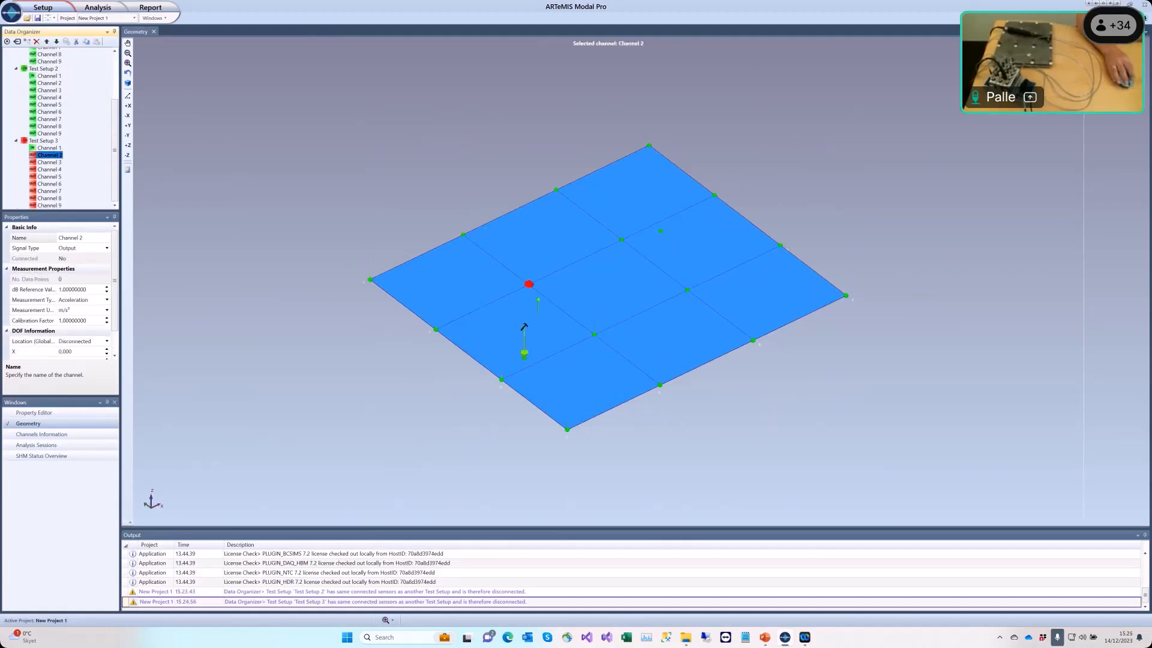
pyautogui.moveTo(528, 284)
pyautogui.mouseDown()
pyautogui.moveTo(686, 288)
pyautogui.moveTo(753, 340)
pyautogui.mouseUp()
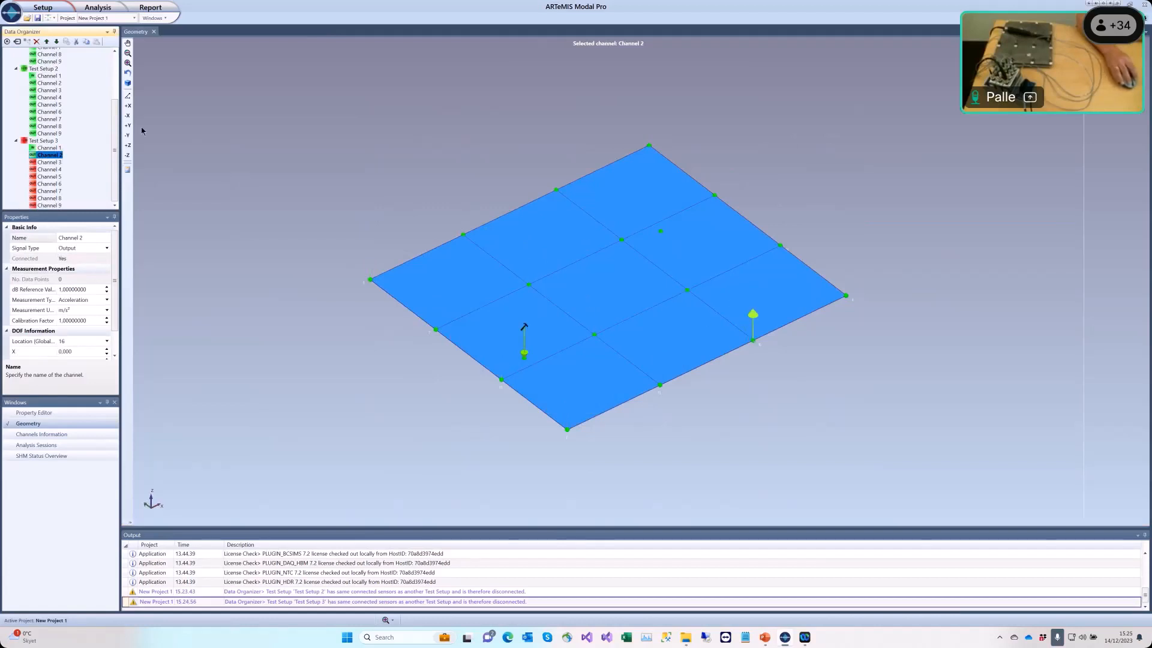
# Step: Move Test Setup 3's Channels 3 and 4 to nodes in the plate's back half
pyautogui.click(51, 162)
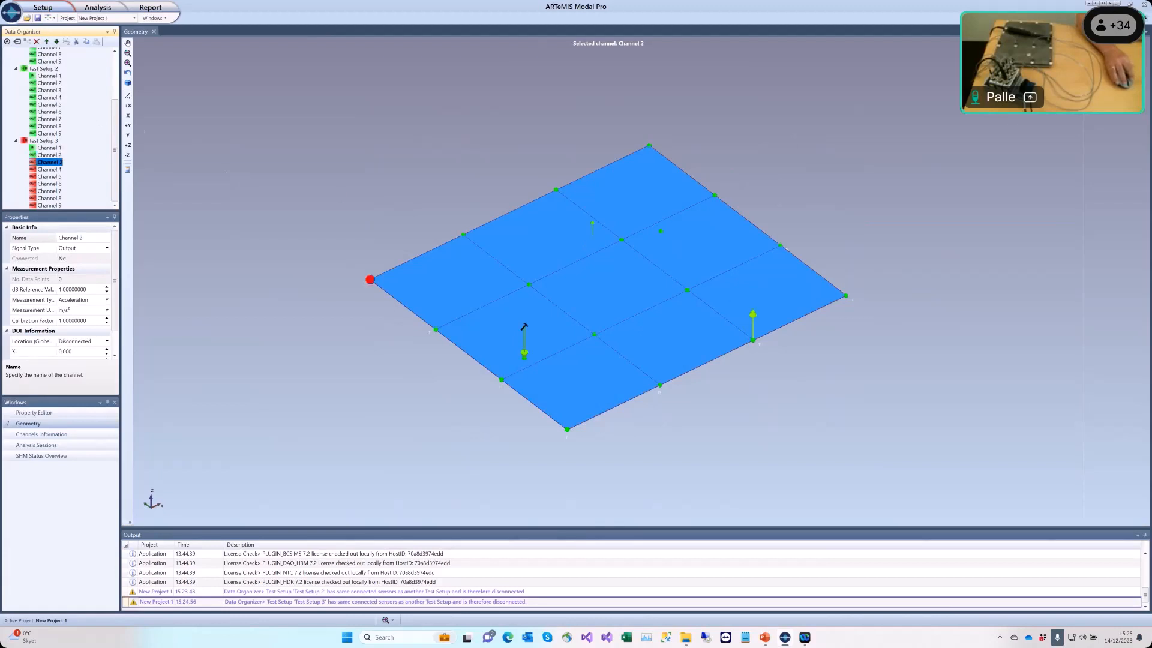
pyautogui.moveTo(660, 230); pyautogui.dragTo(687, 289)
pyautogui.click(59, 170)
pyautogui.click(566, 215)
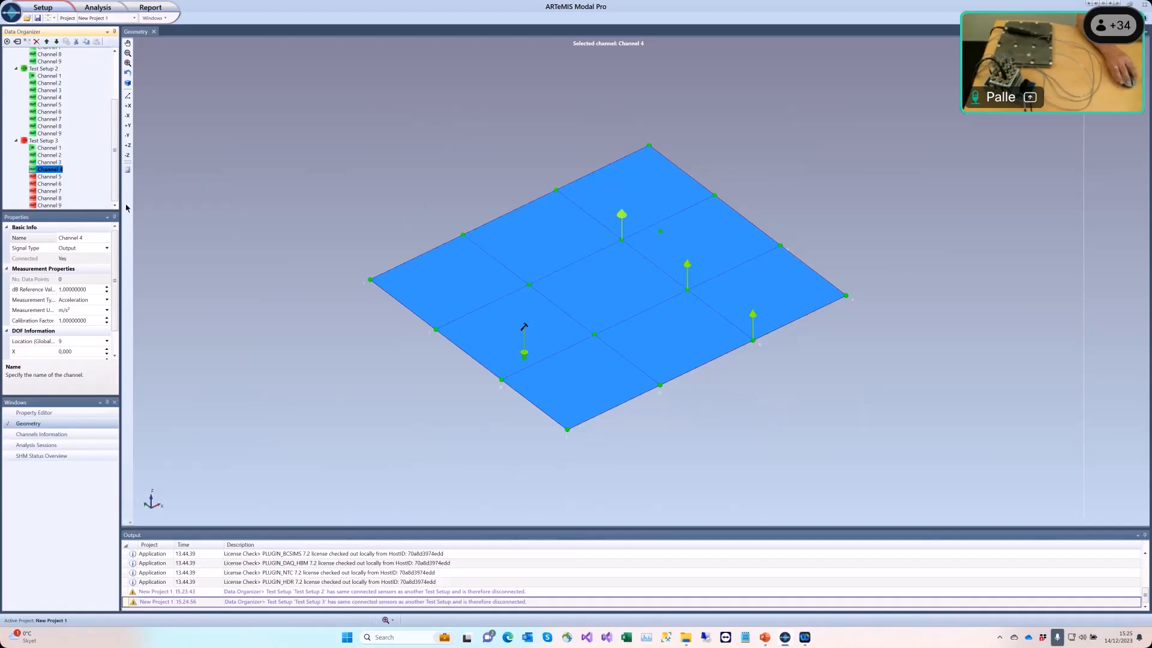
# Step: Move Test Setup 3's Channels 5 through 9 to nodes along the plate's back edges
pyautogui.press('Down')
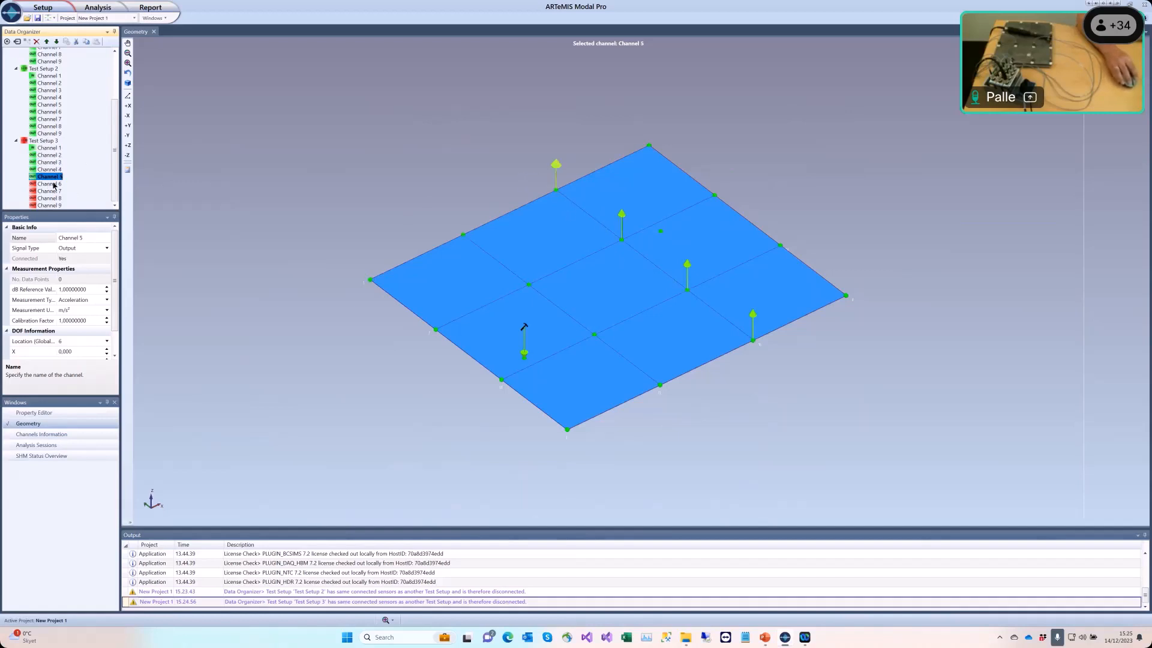
pyautogui.press('Down')
pyautogui.press('Down')
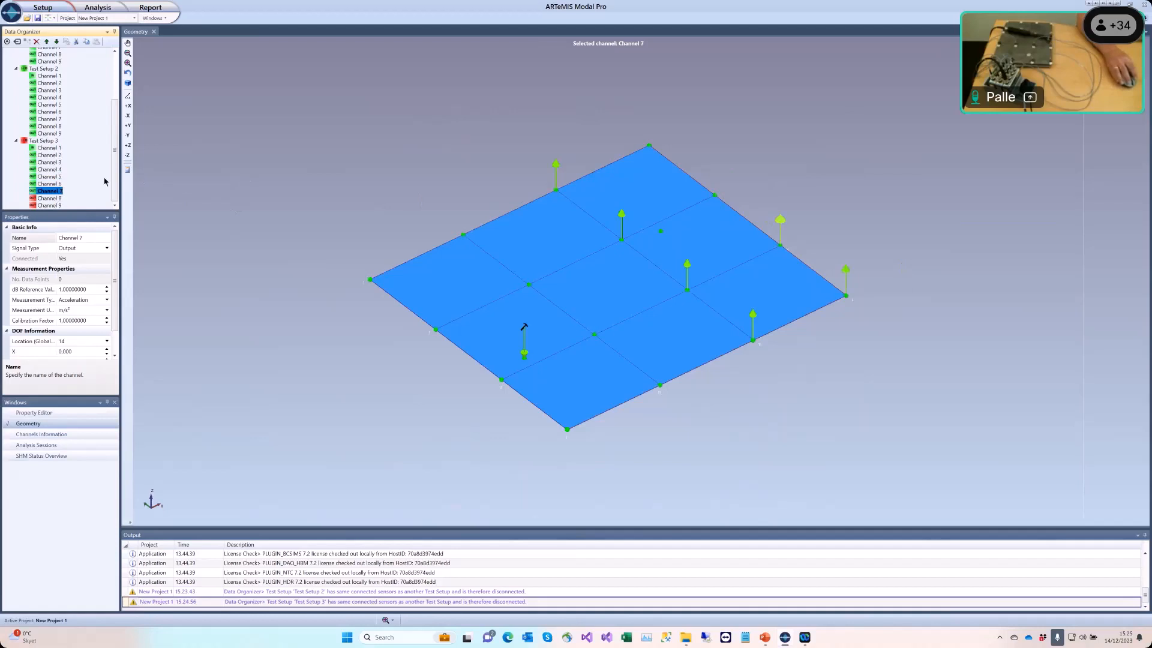
pyautogui.press('Down')
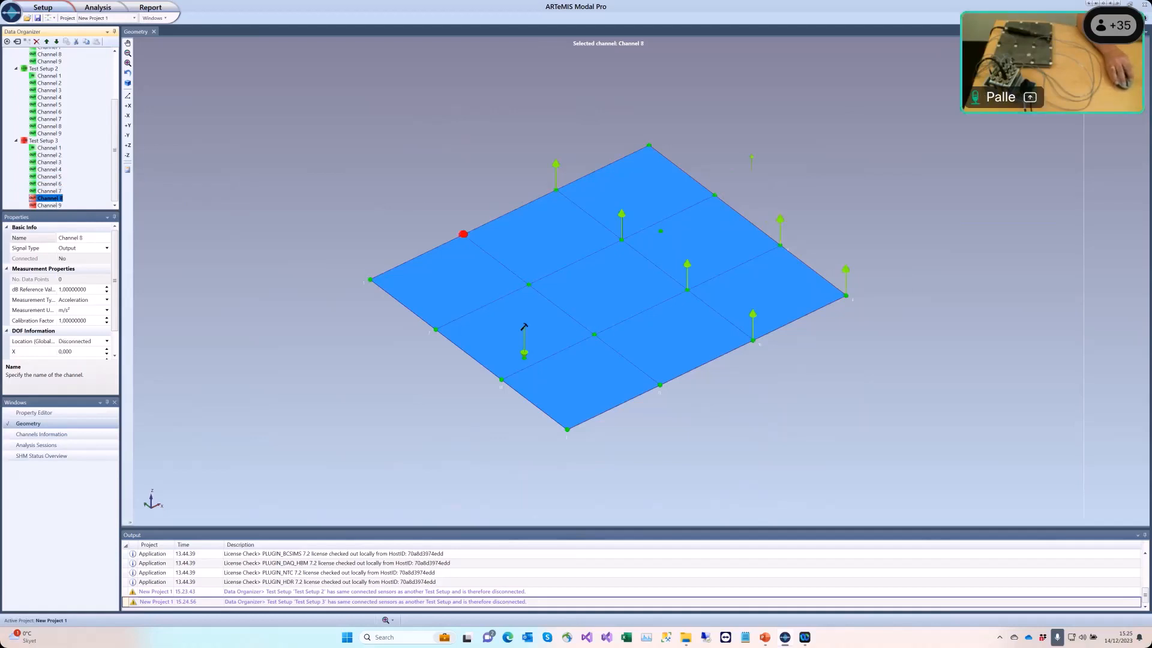
pyautogui.press('Down')
pyautogui.click(656, 132)
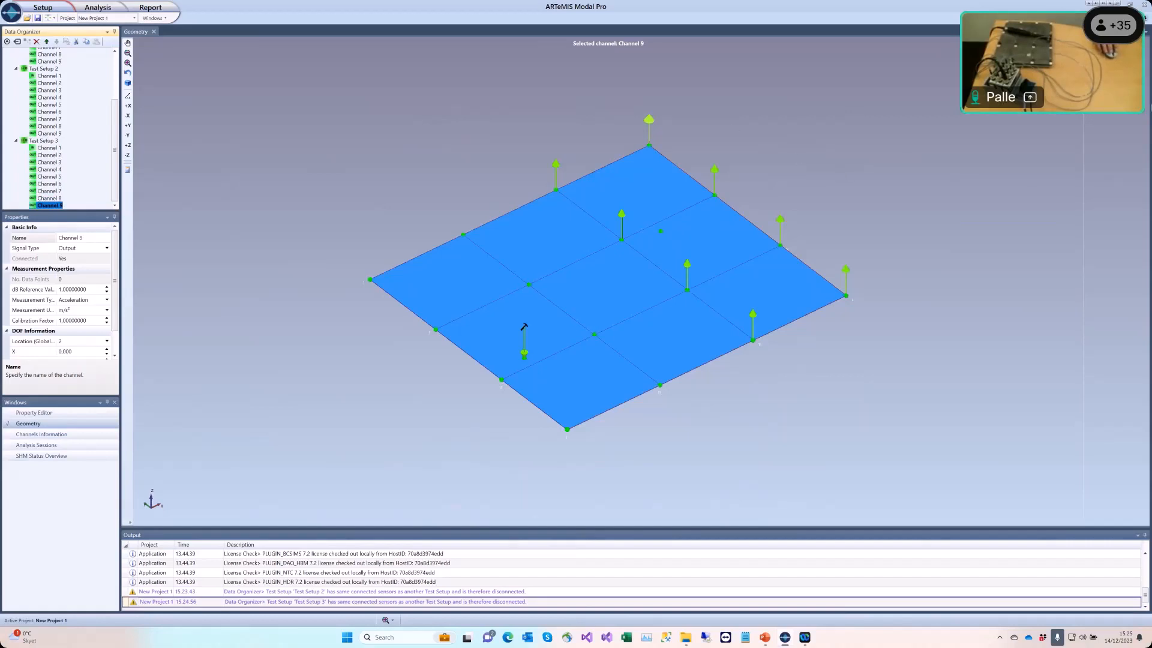
# Step: Replicate Test Setup 3 into one new test setup, marking Channels 2 through 9 as references
pyautogui.click(49, 142)
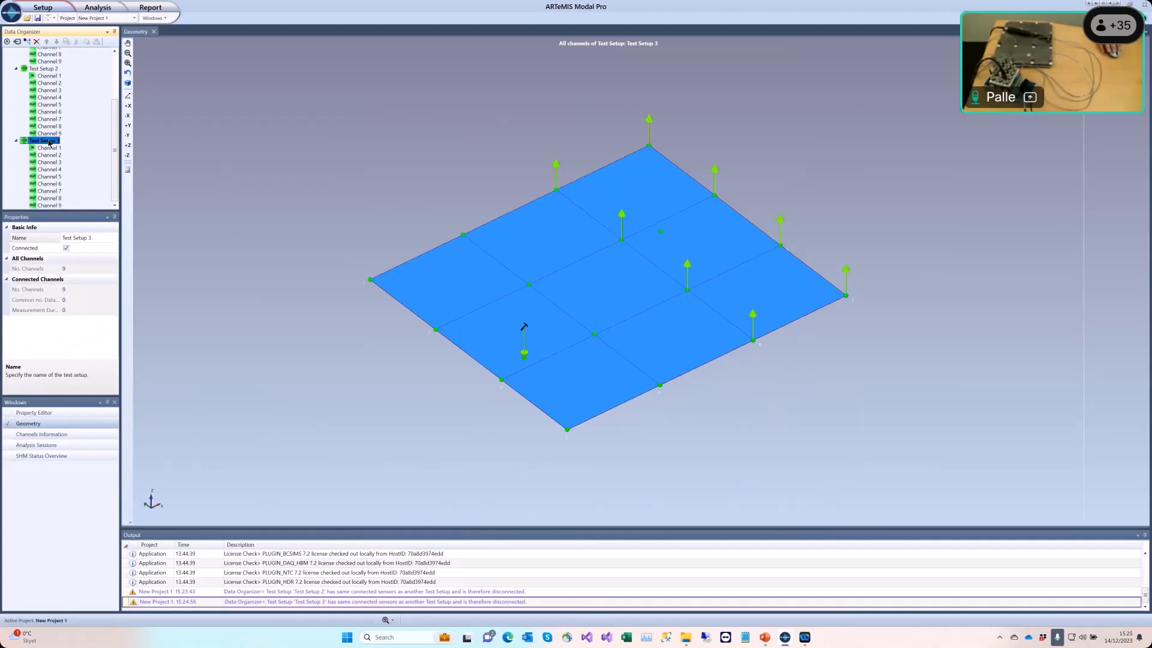
pyautogui.rightClick(50, 143)
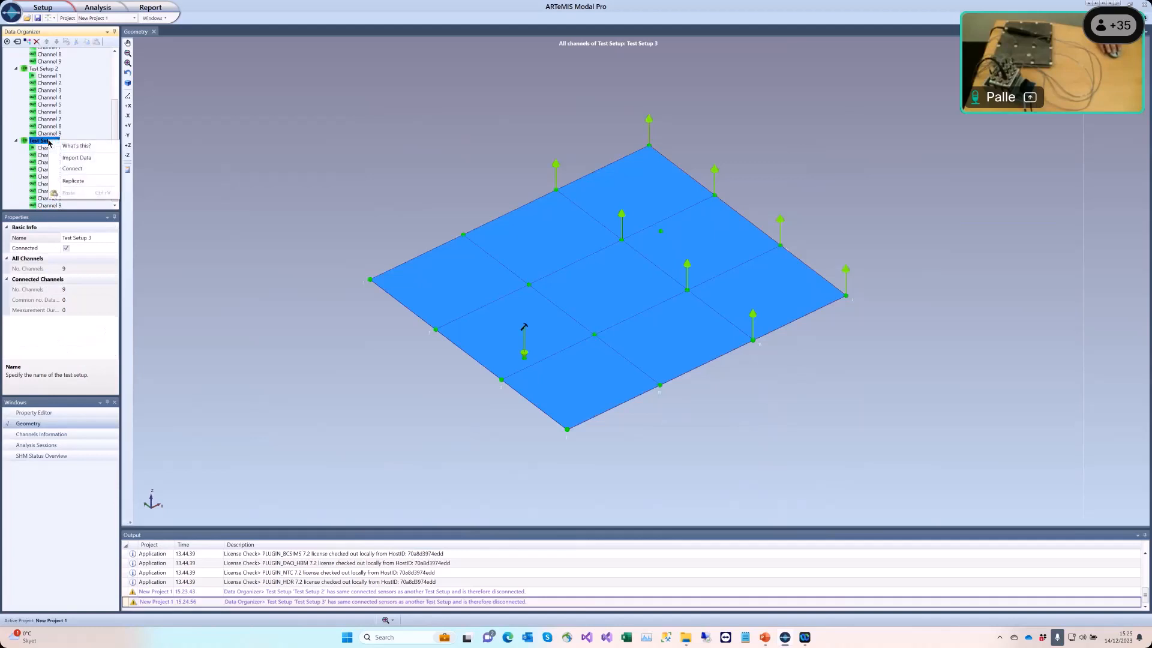
pyautogui.click(72, 181)
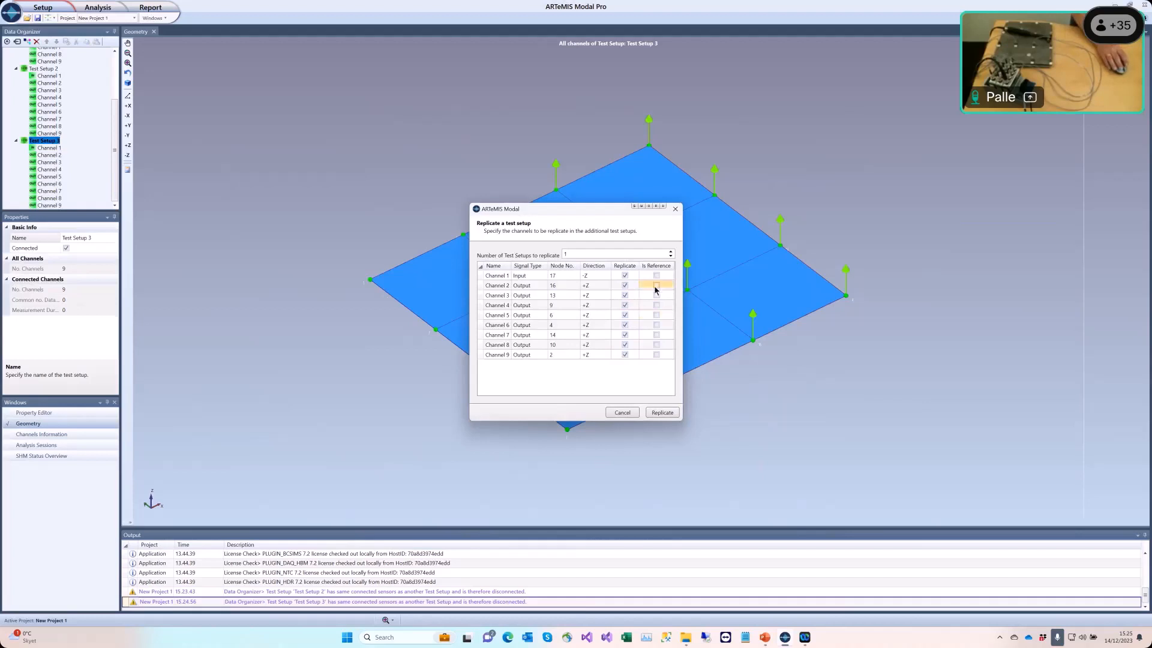
pyautogui.click(656, 286)
pyautogui.click(657, 296)
pyautogui.click(656, 305)
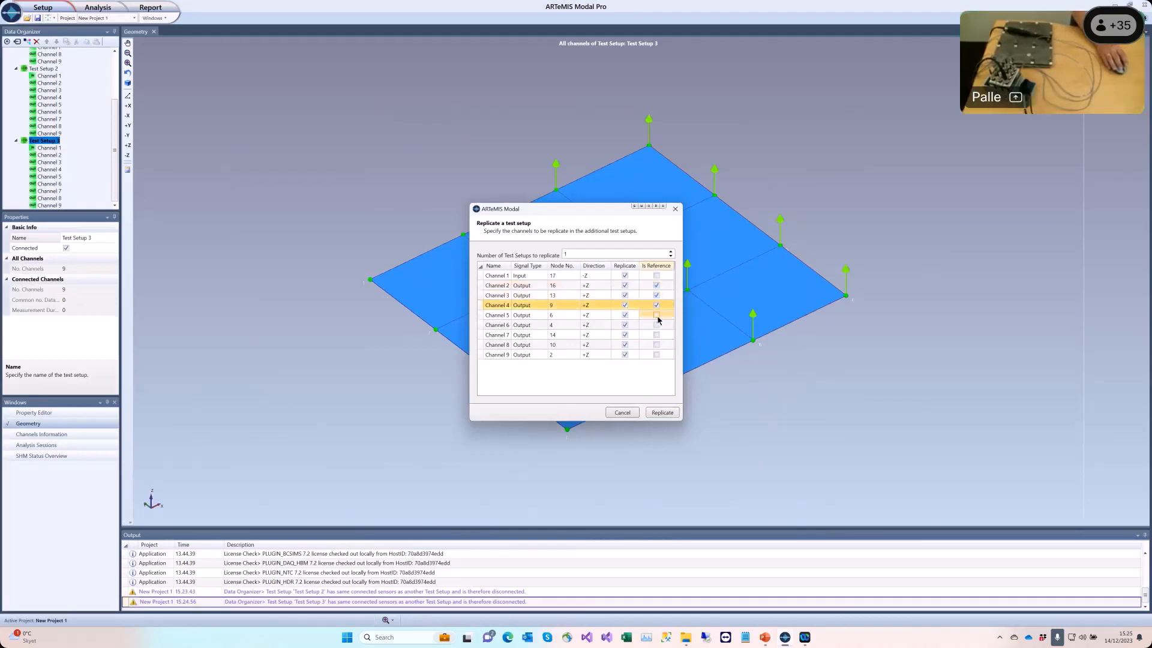
pyautogui.click(657, 315)
pyautogui.click(656, 325)
pyautogui.click(656, 334)
pyautogui.click(656, 344)
pyautogui.click(656, 355)
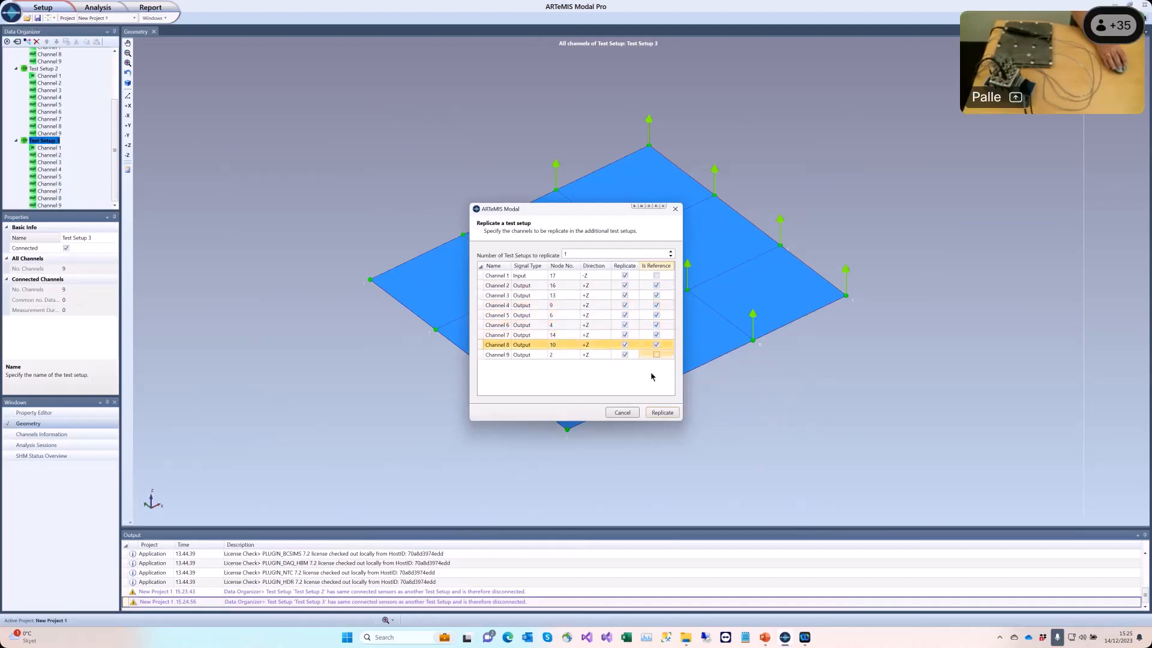
pyautogui.click(662, 413)
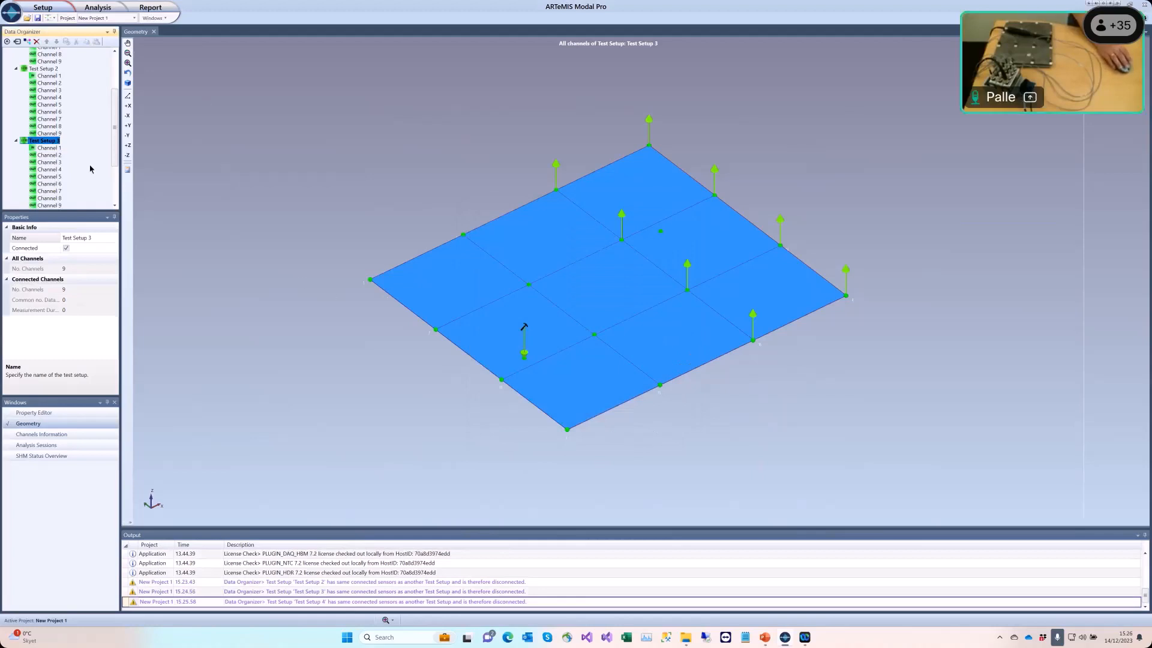
# Step: Move Test Setup 4's hammer input Channel 1 to node 18 on the plate
pyautogui.scroll(-3, 90, 168)
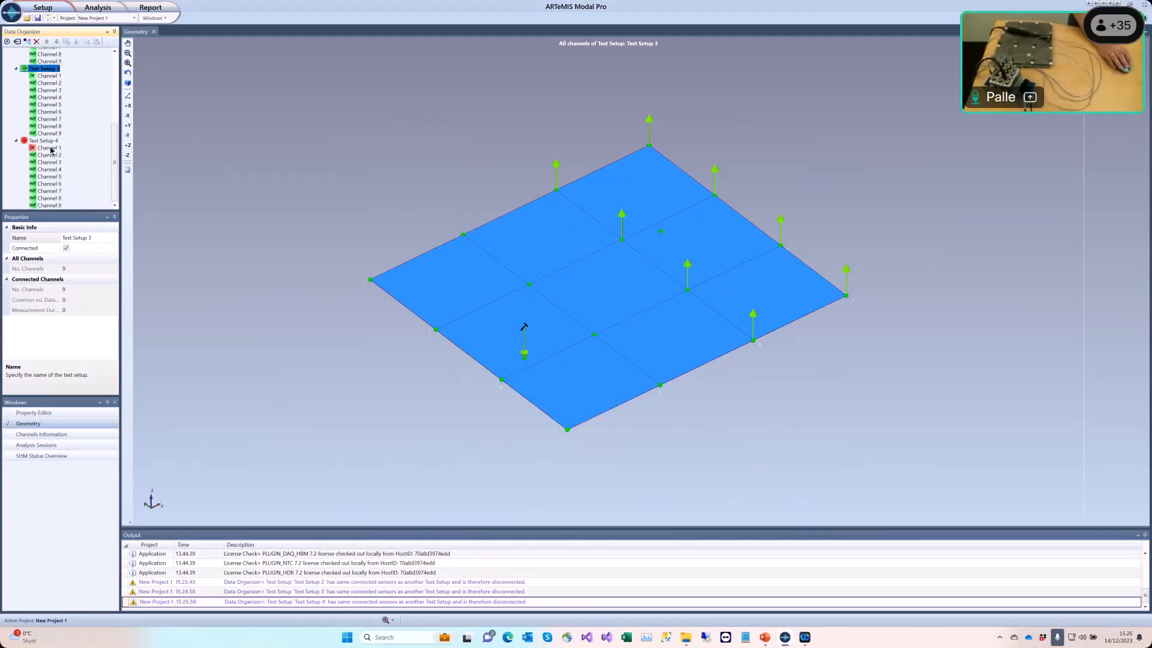
pyautogui.click(50, 149)
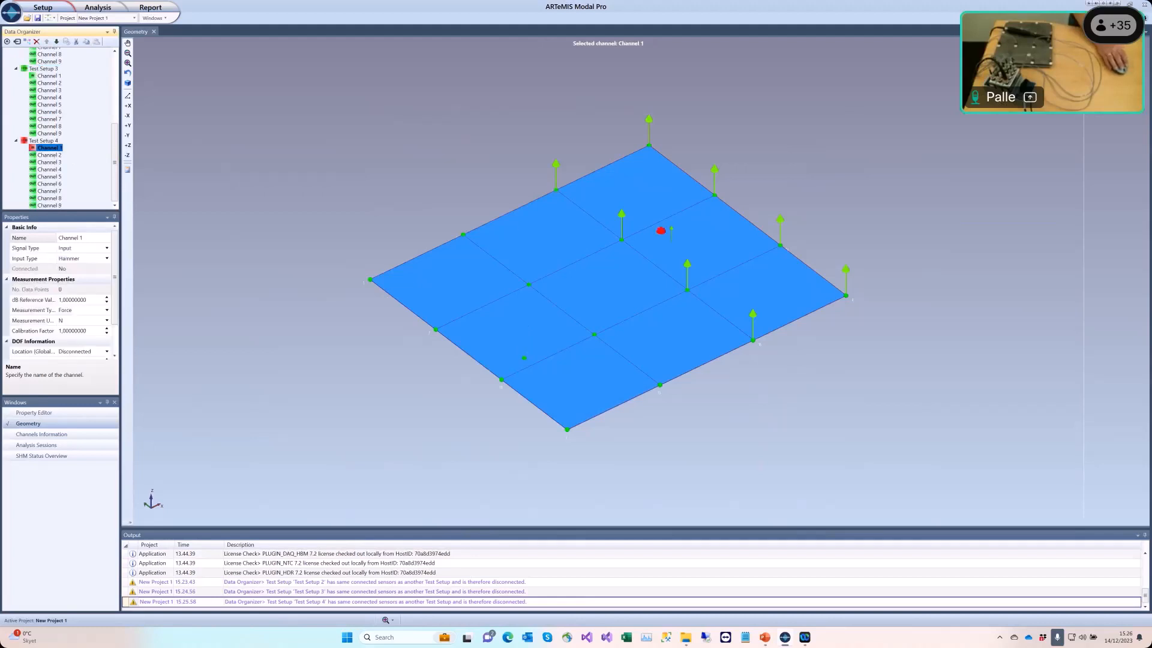
pyautogui.click(670, 233)
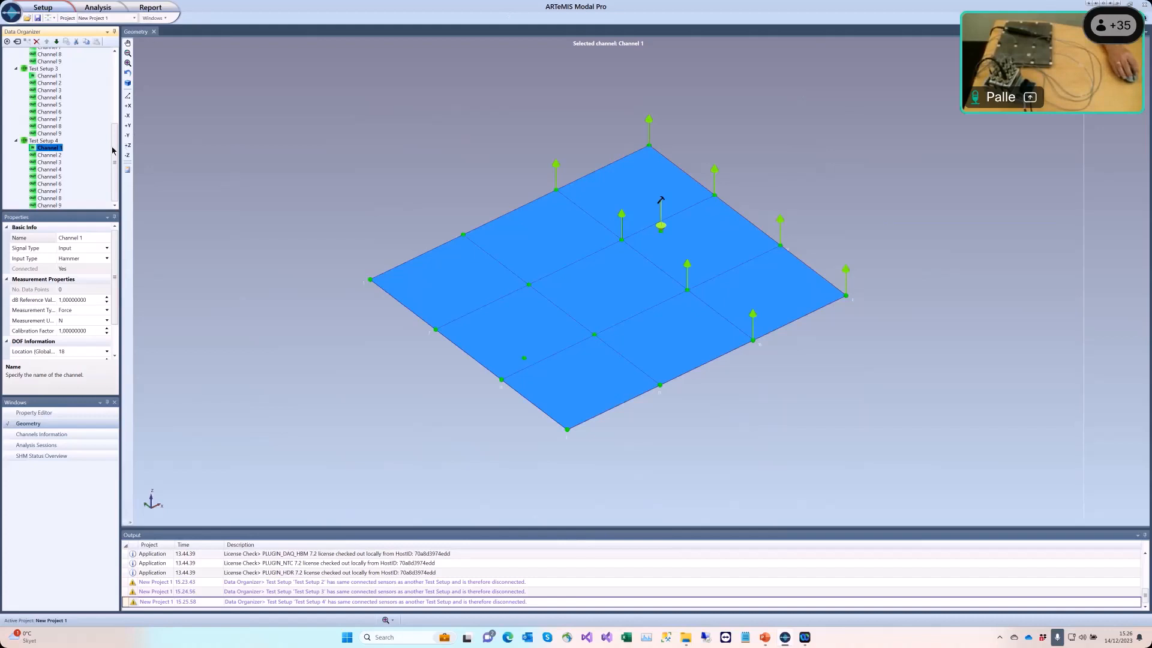
# Step: Review the sensor layouts of Test Setups 1 through 4 on the plate geometry
pyautogui.moveTo(116, 133); pyautogui.dragTo(114, 57)
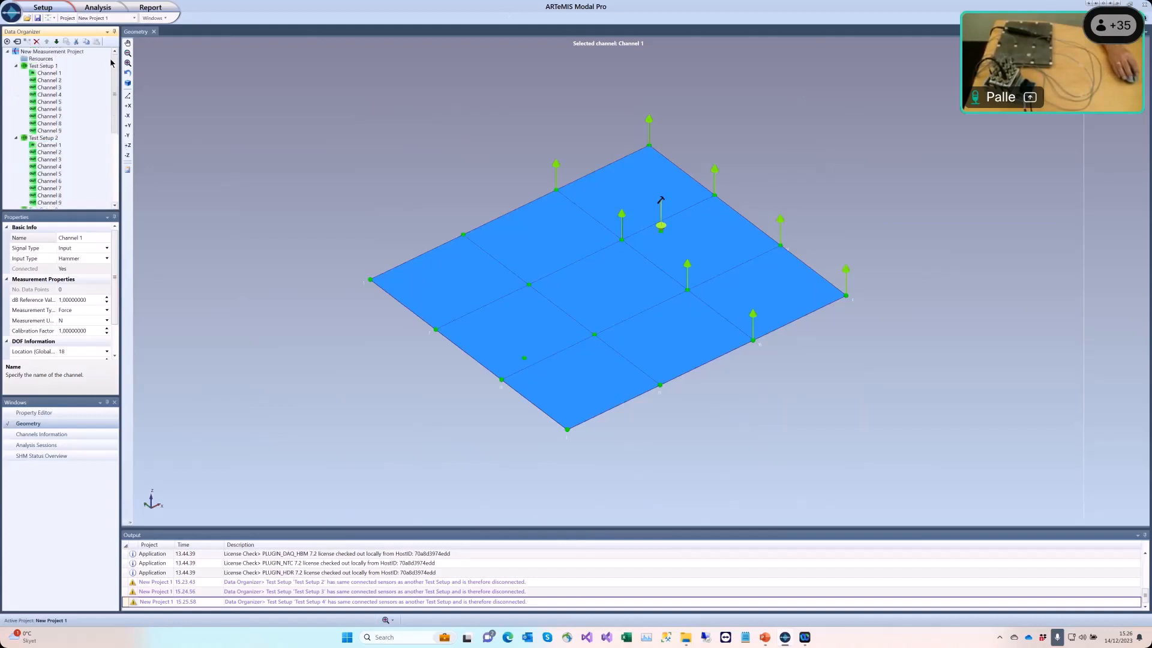
pyautogui.click(45, 67)
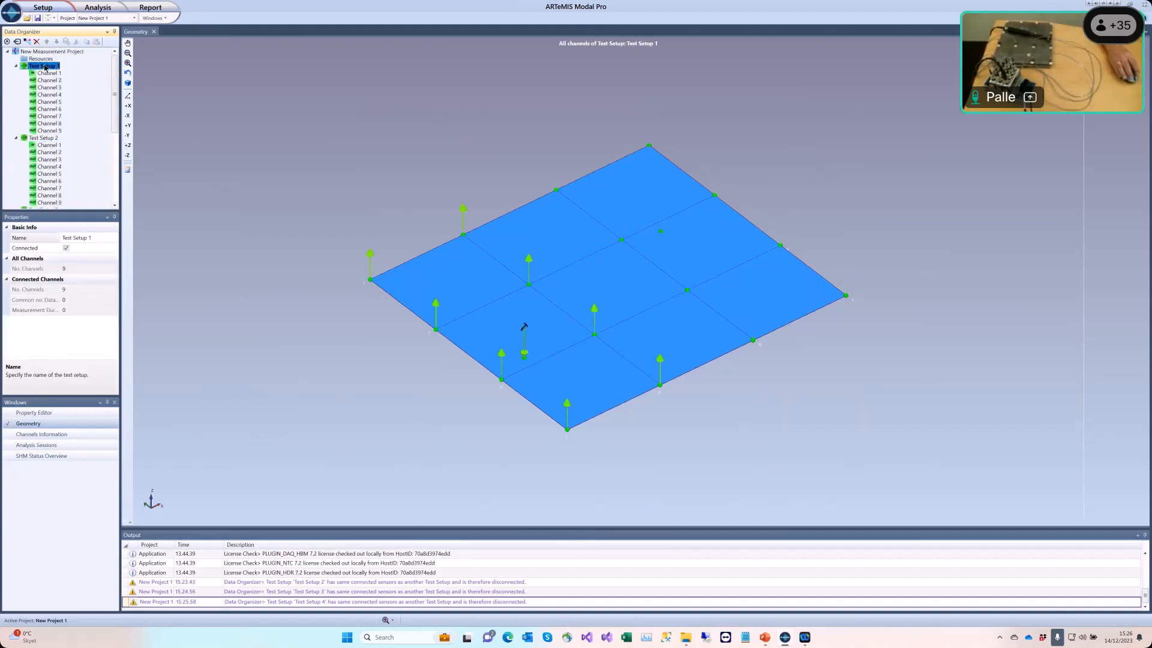
pyautogui.click(45, 139)
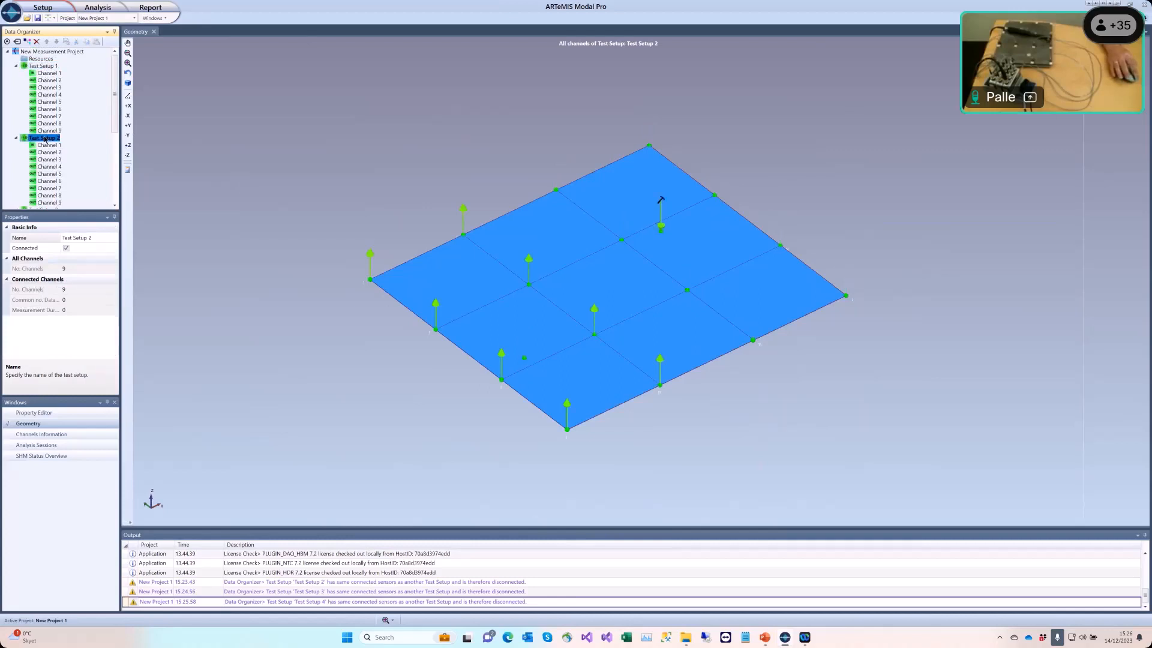
pyautogui.scroll(-3, 47, 139)
pyautogui.click(53, 148)
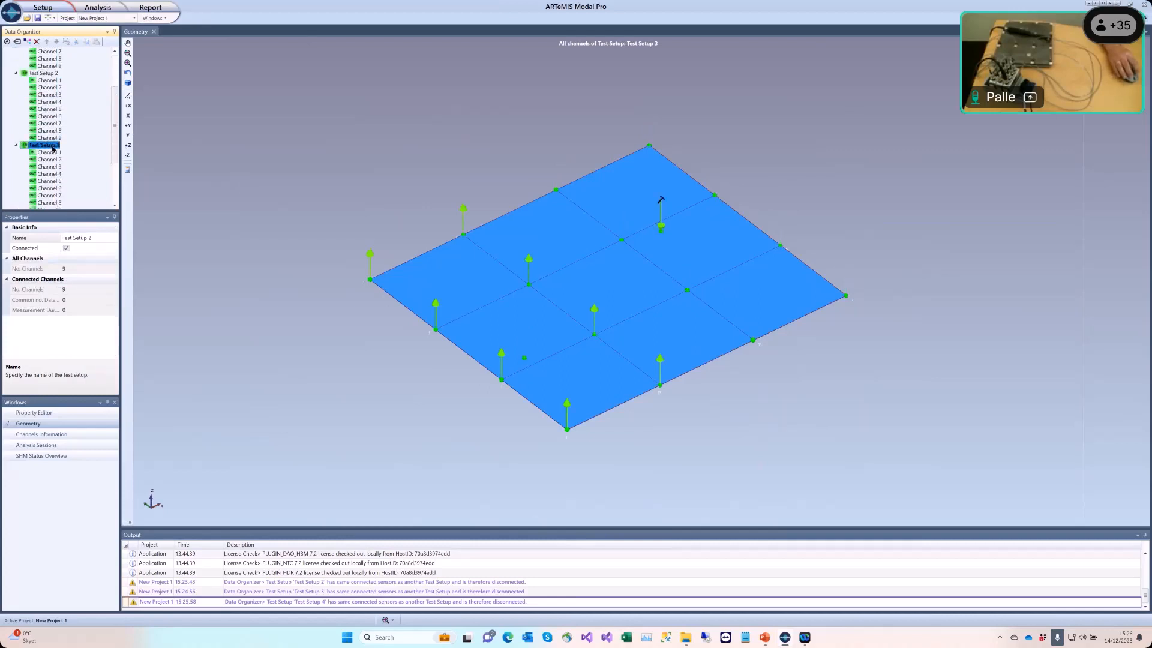
pyautogui.scroll(-2, 52, 149)
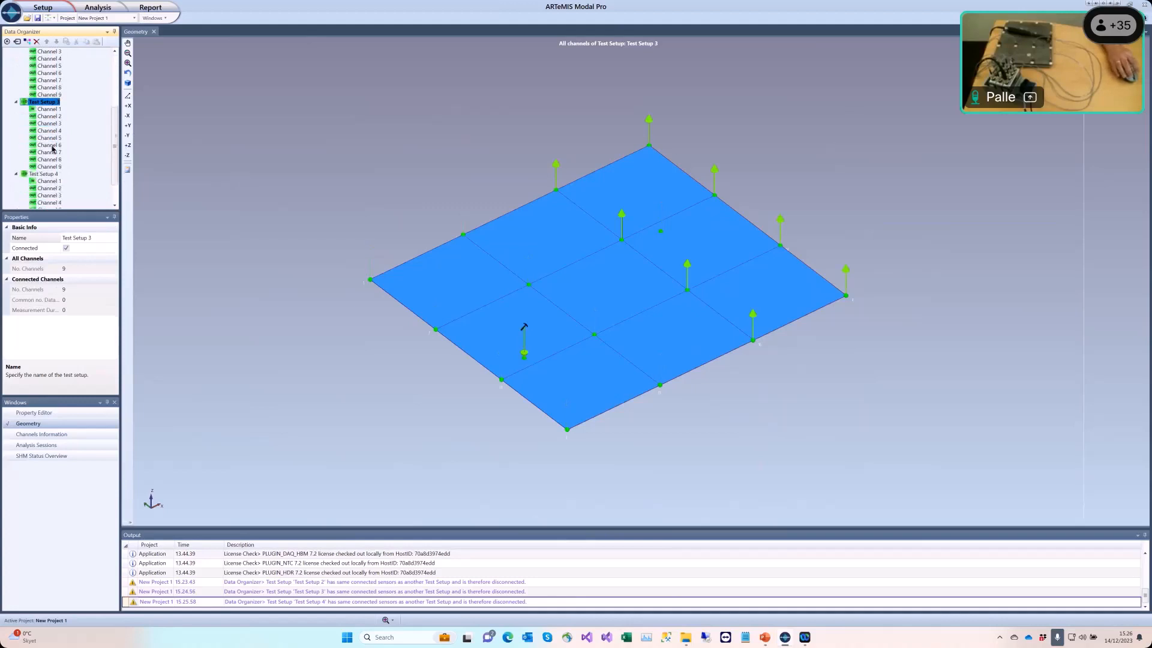
pyautogui.click(43, 174)
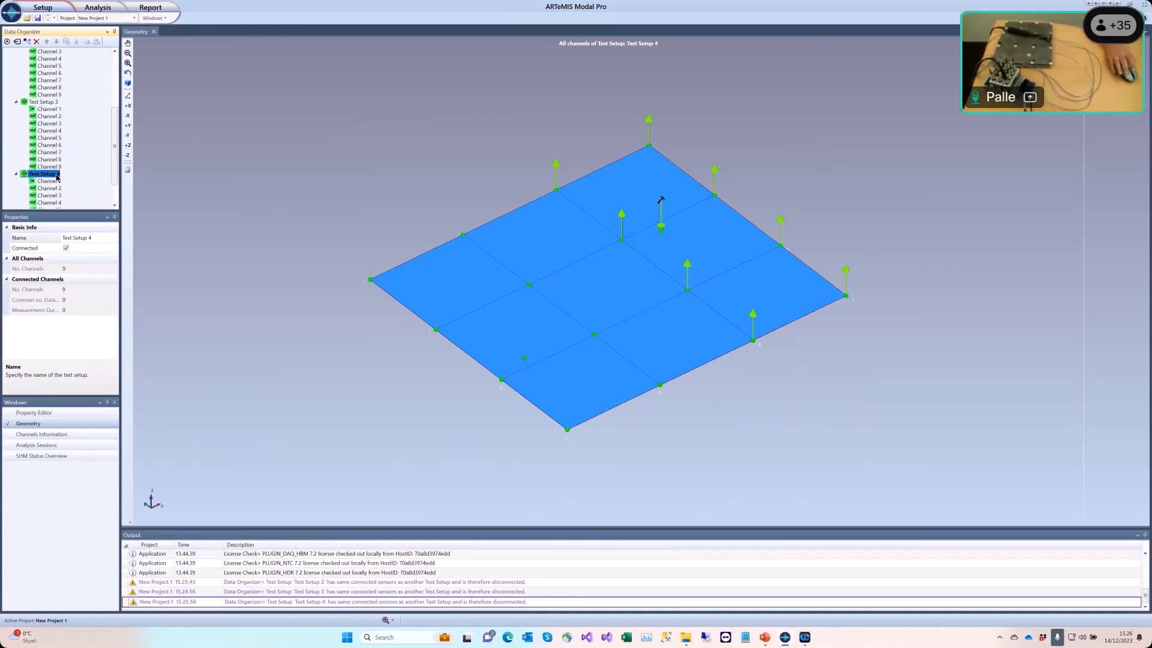
# Step: Save the project as New Project 1.amp in the 141223 folder
pyautogui.click(37, 19)
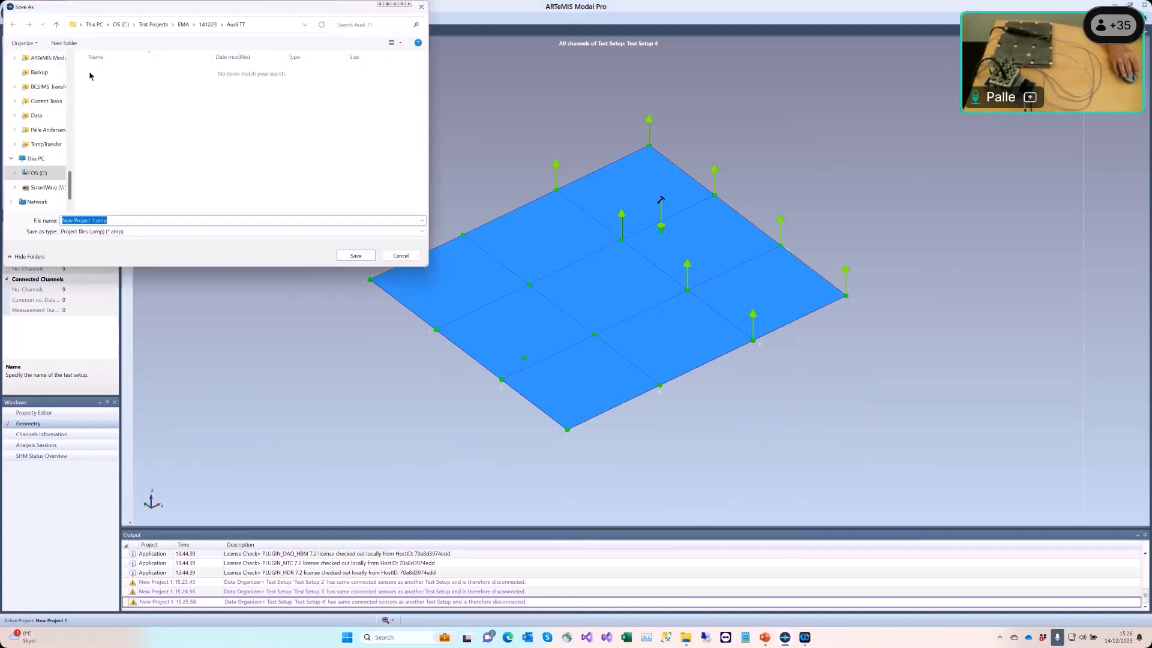
pyautogui.click(209, 25)
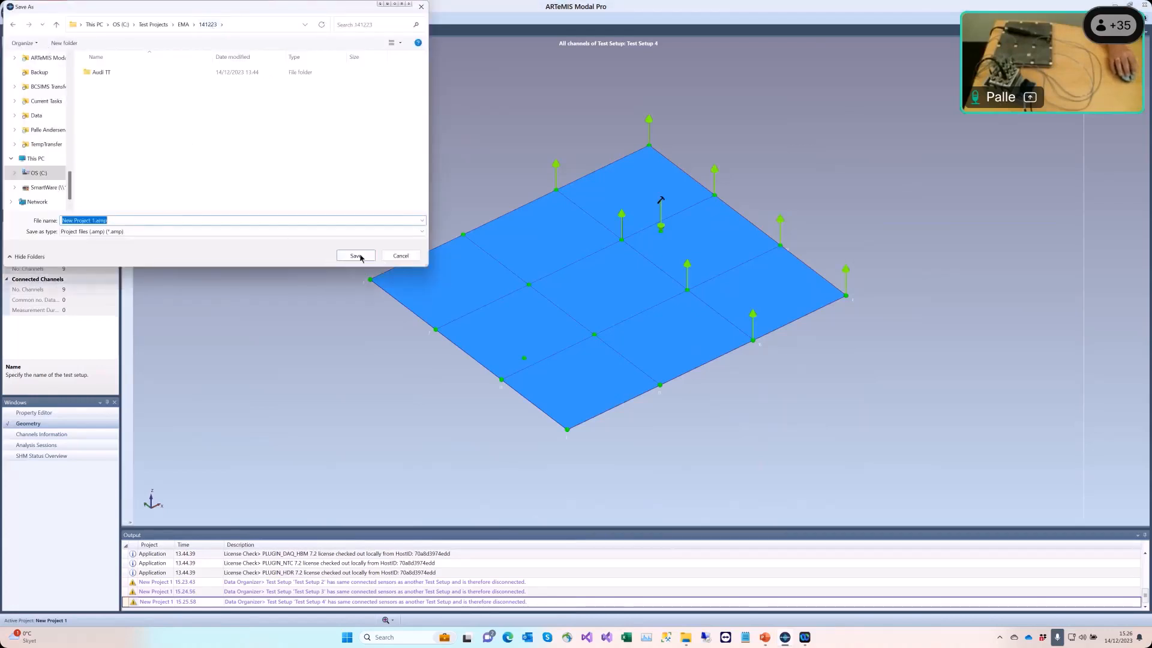
pyautogui.click(356, 256)
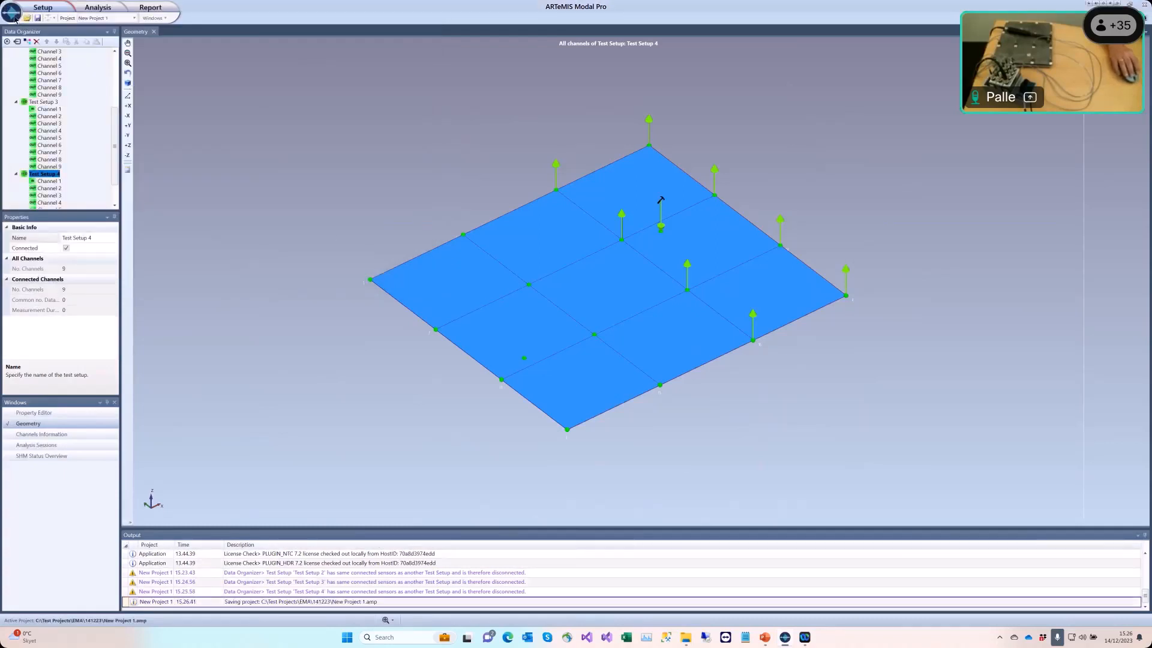
# Step: Start National Instruments data acquisition and assign the PCB Impact Hammer sensor to input cDAQ1Mod1/ai0
pyautogui.click(43, 8)
pyautogui.moveTo(54, 56)
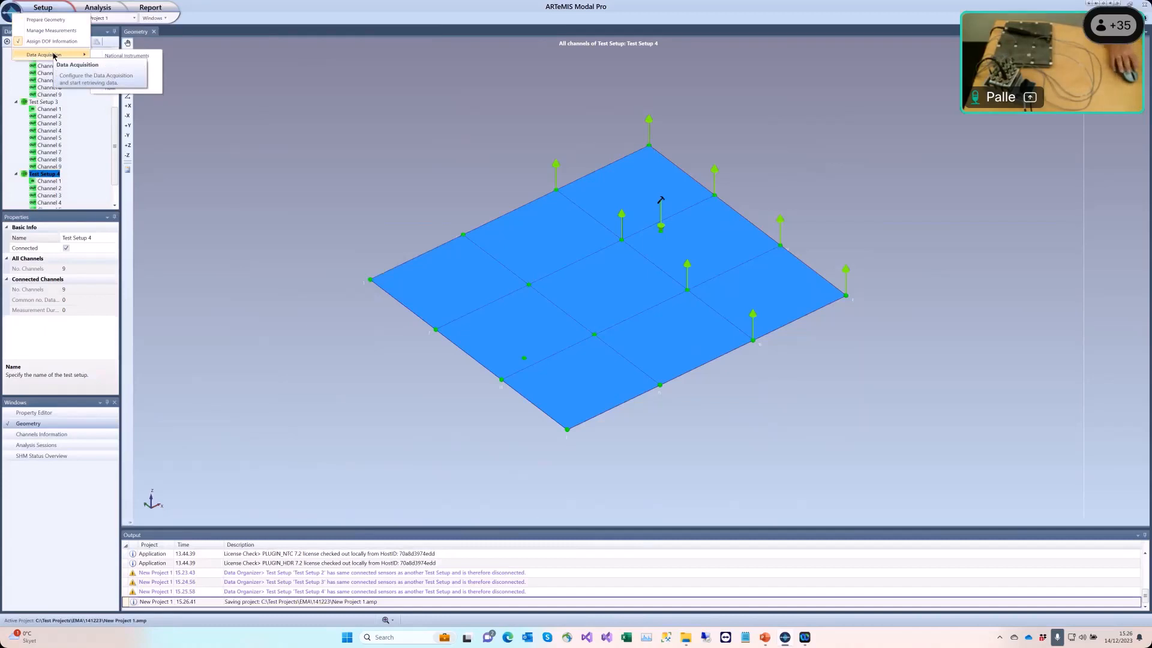
pyautogui.click(153, 57)
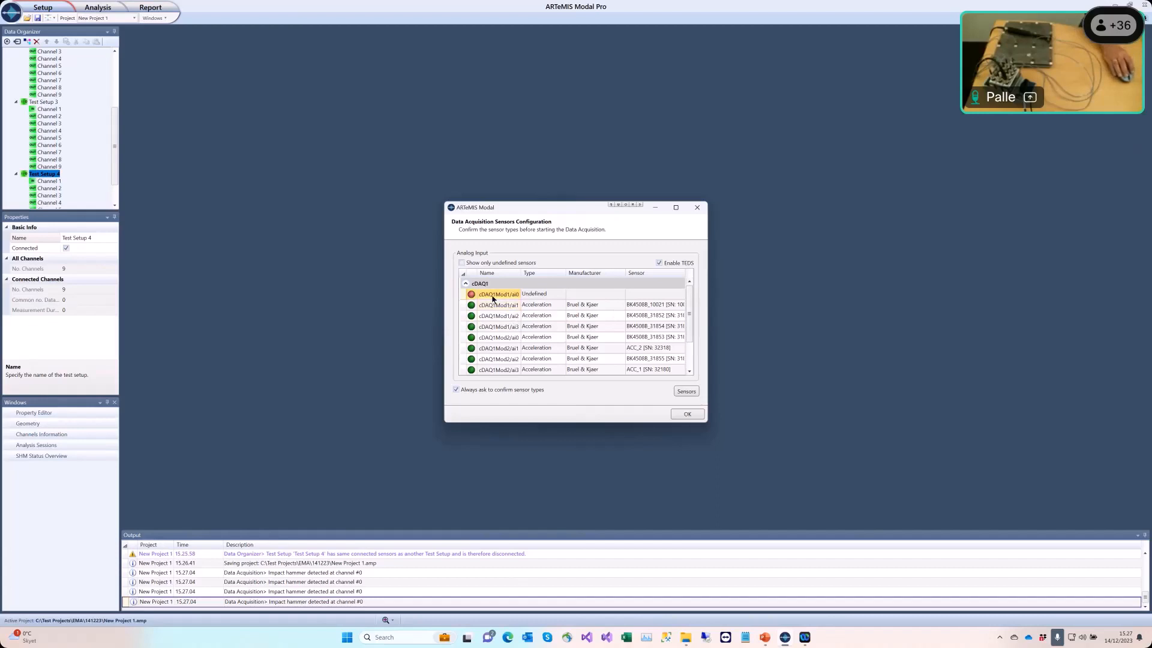
pyautogui.click(658, 295)
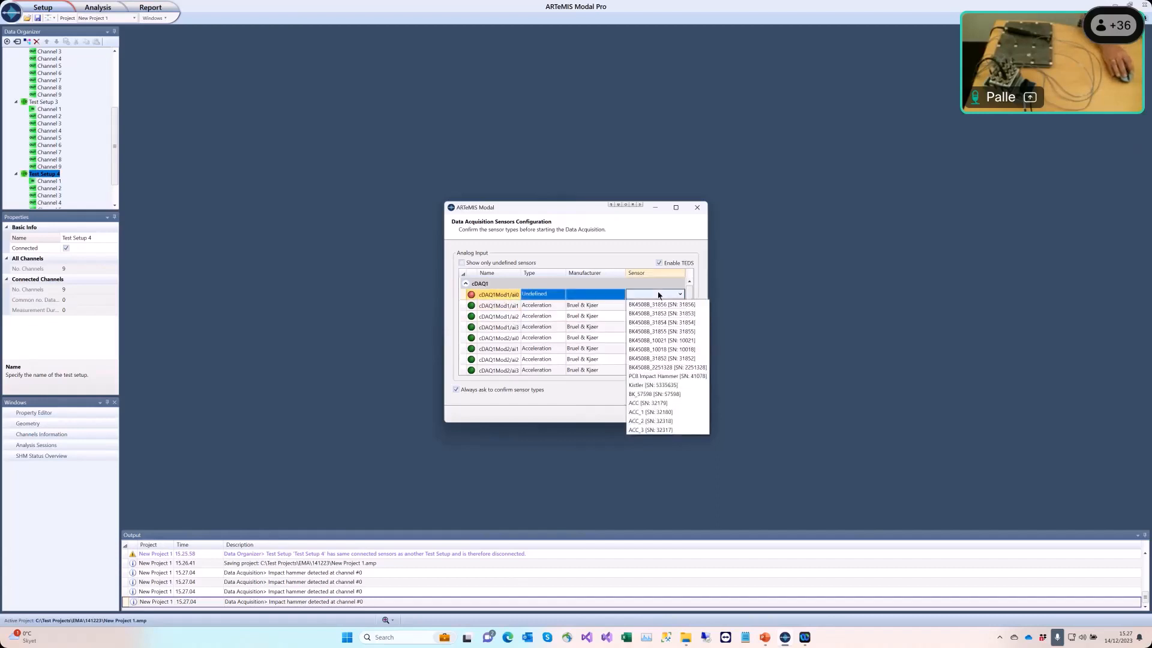
pyautogui.click(690, 377)
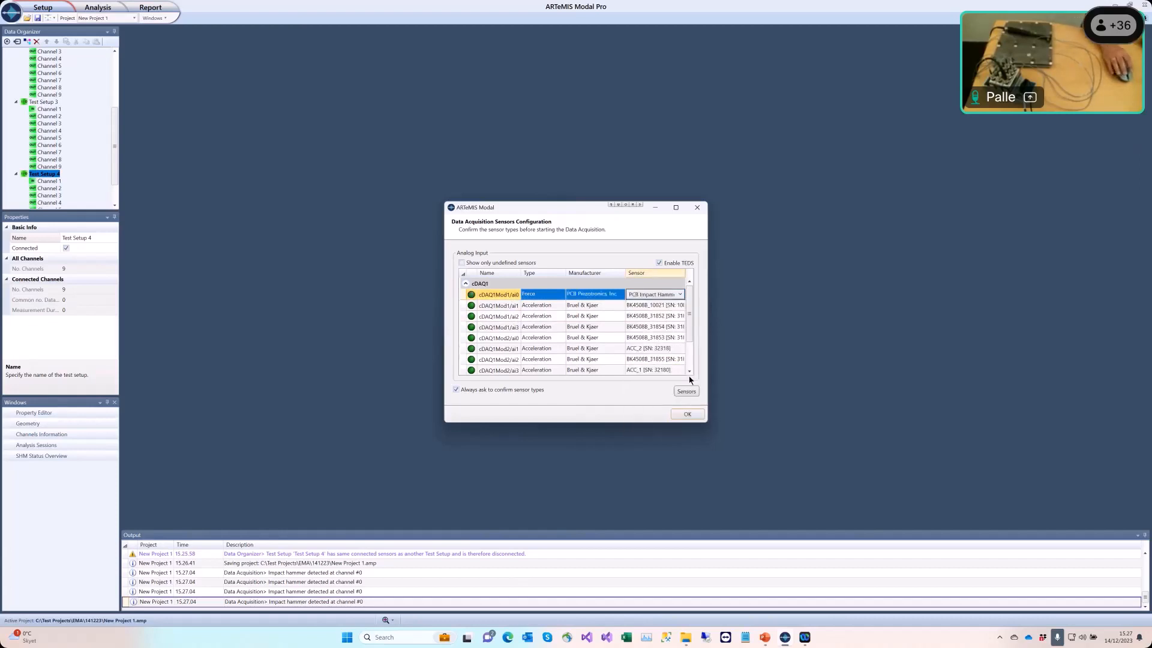
pyautogui.click(688, 414)
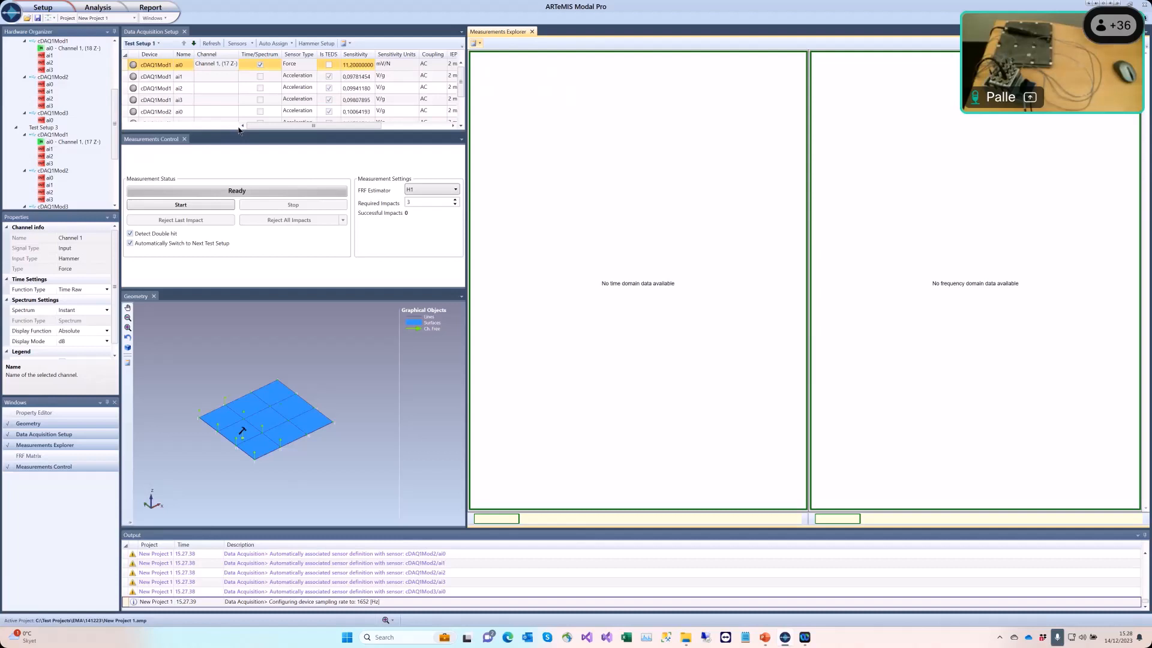
# Step: Auto-assign channels to sensors for all test setups and enable Time/Spectrum display for Channels 2 through 5
pyautogui.click(274, 44)
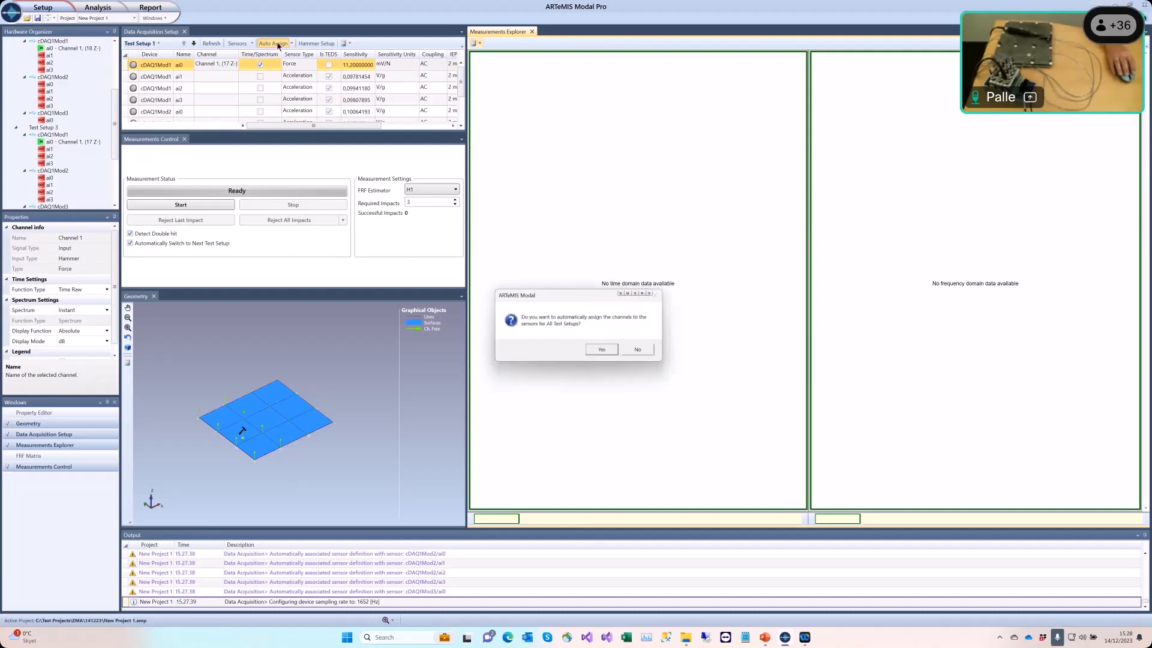
pyautogui.click(604, 351)
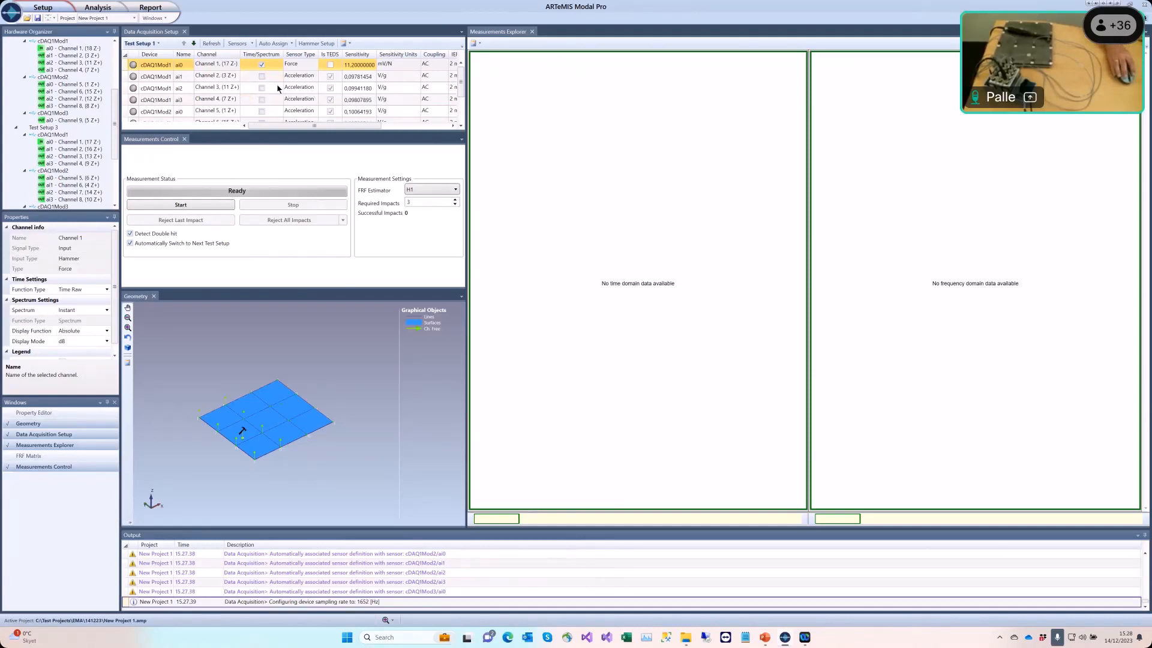
pyautogui.click(262, 76)
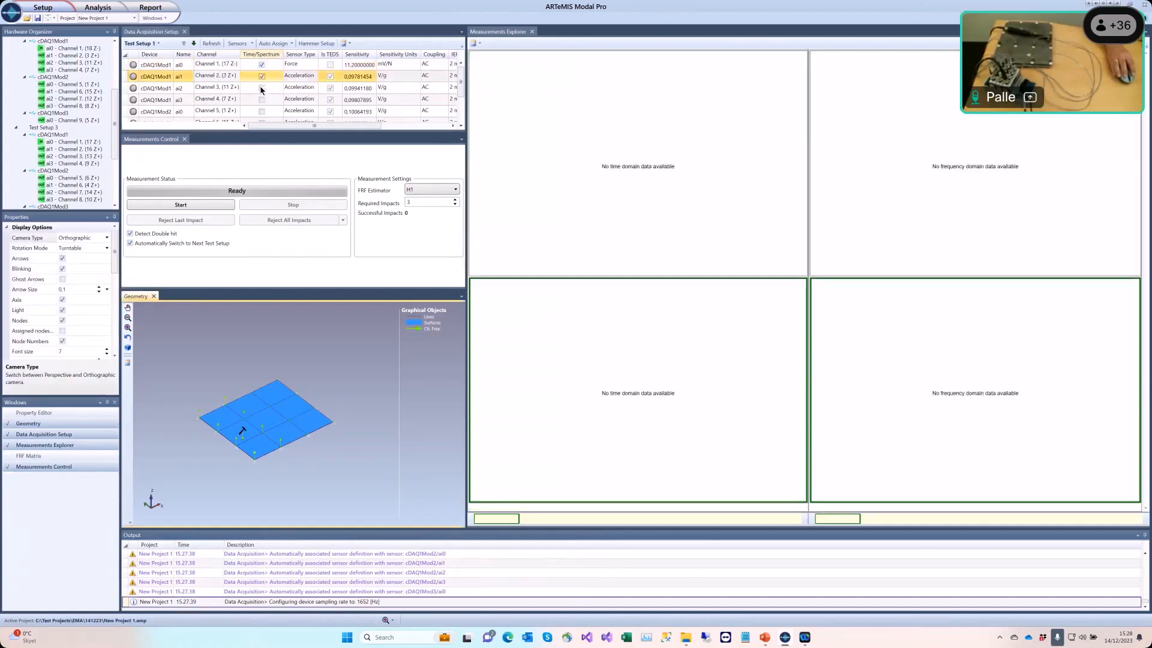
pyautogui.click(261, 88)
pyautogui.click(262, 99)
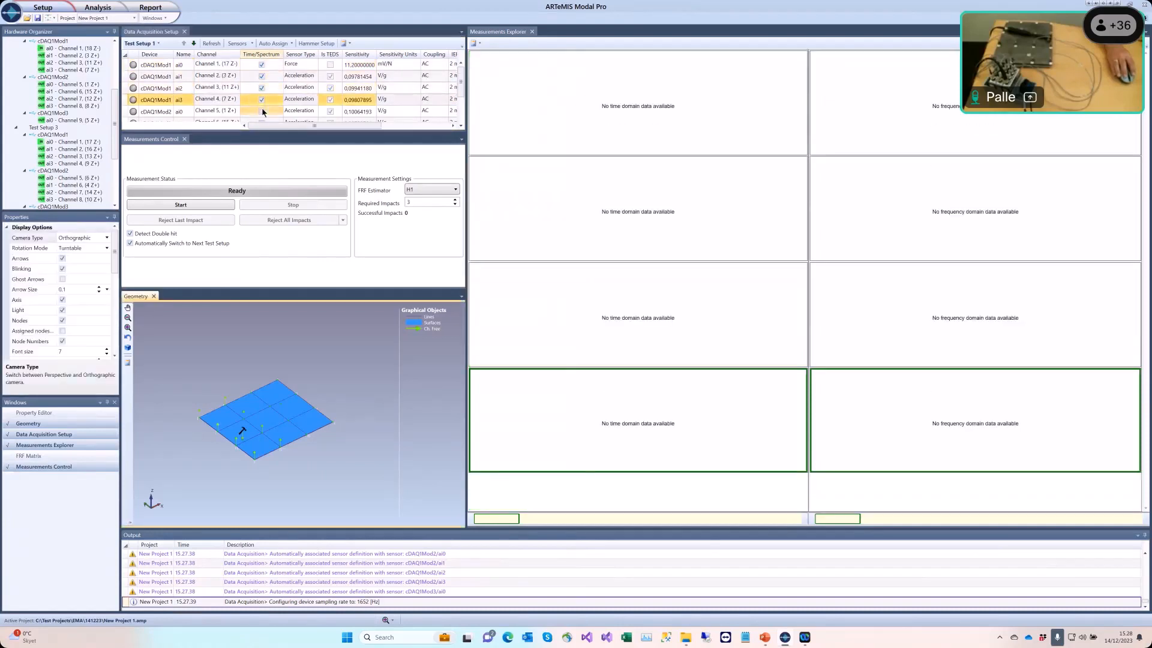
pyautogui.click(261, 112)
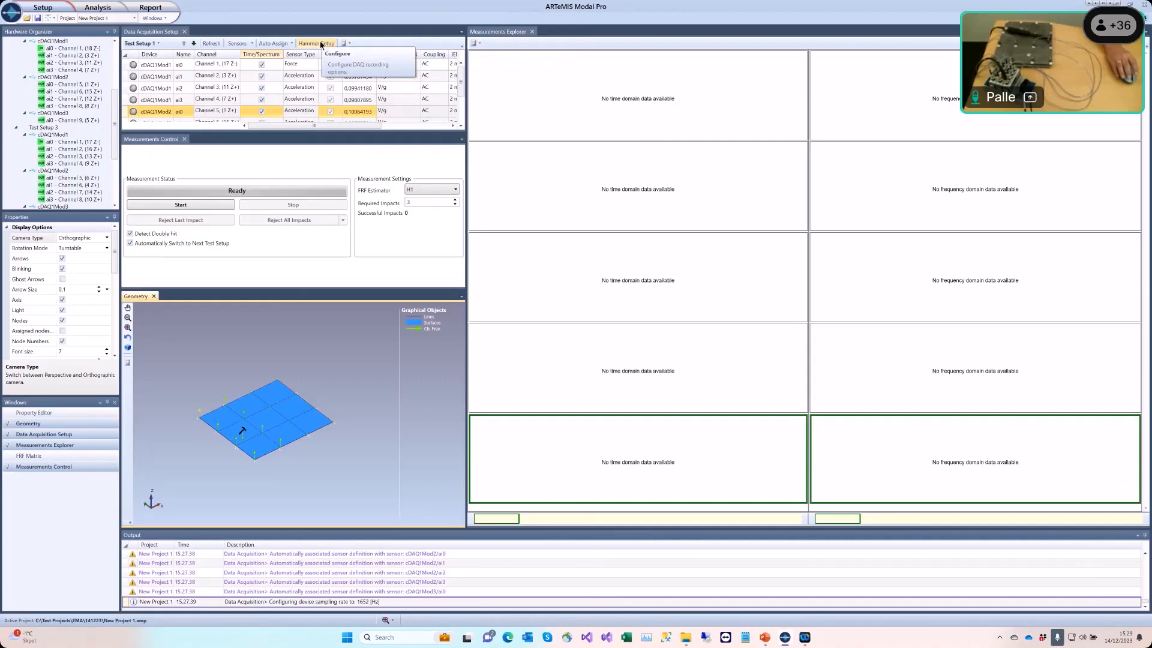
# Step: Open Hammer Setup and set the sampling frequency to 5120 Hz and the resolution to 2048
pyautogui.click(321, 45)
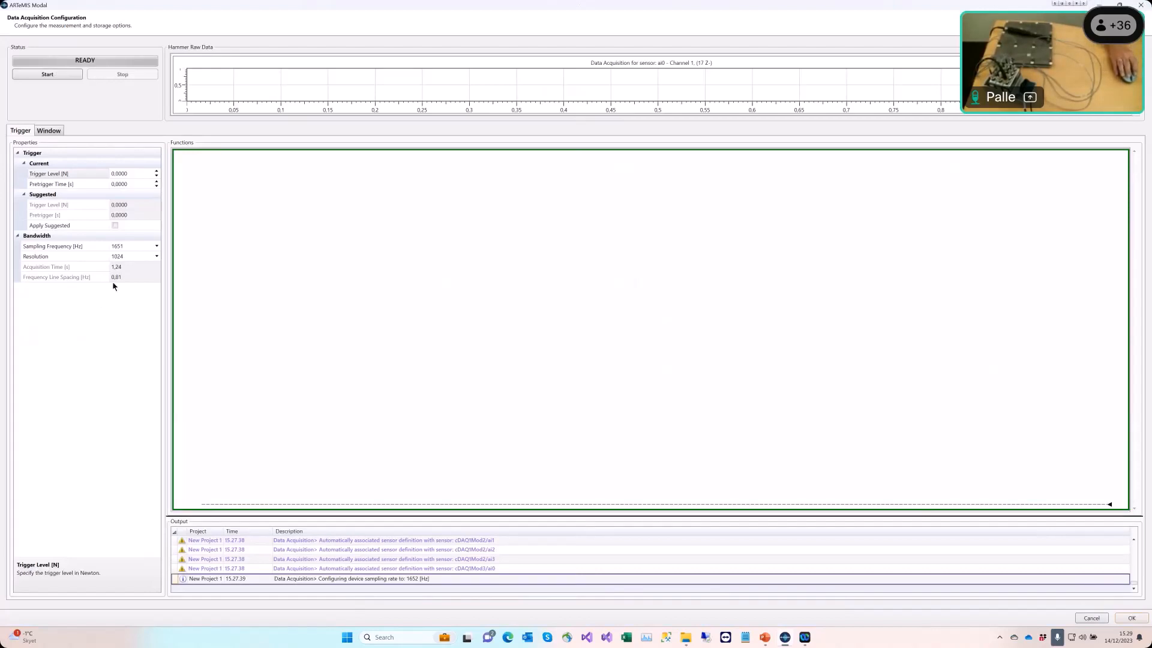
pyautogui.click(148, 248)
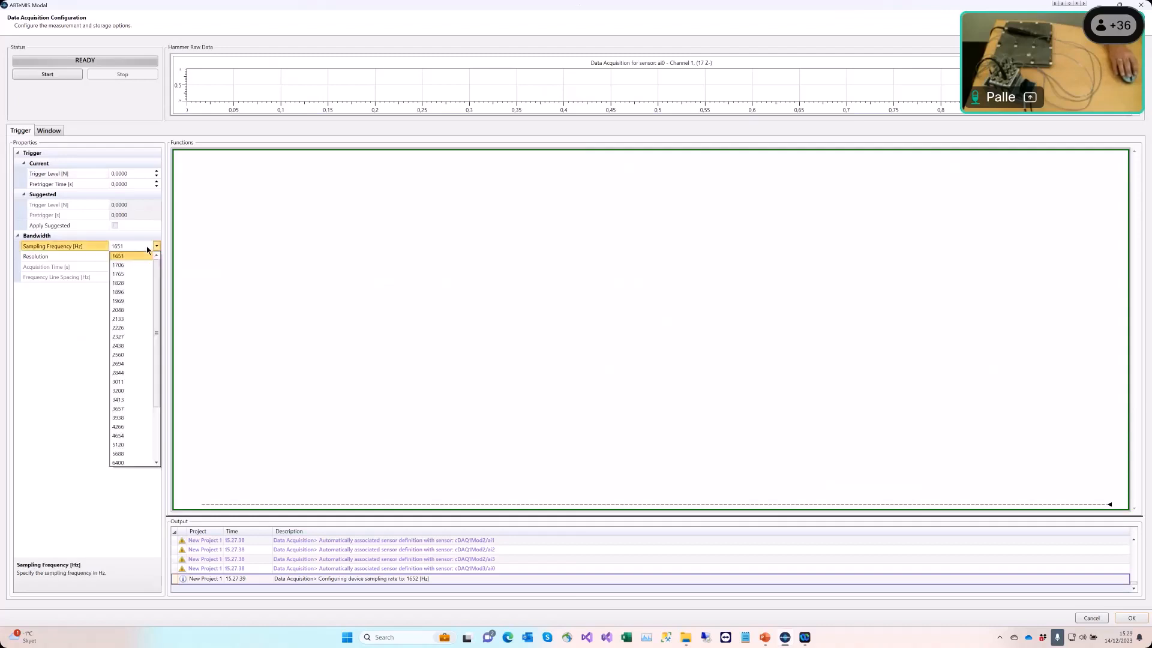
pyautogui.click(139, 447)
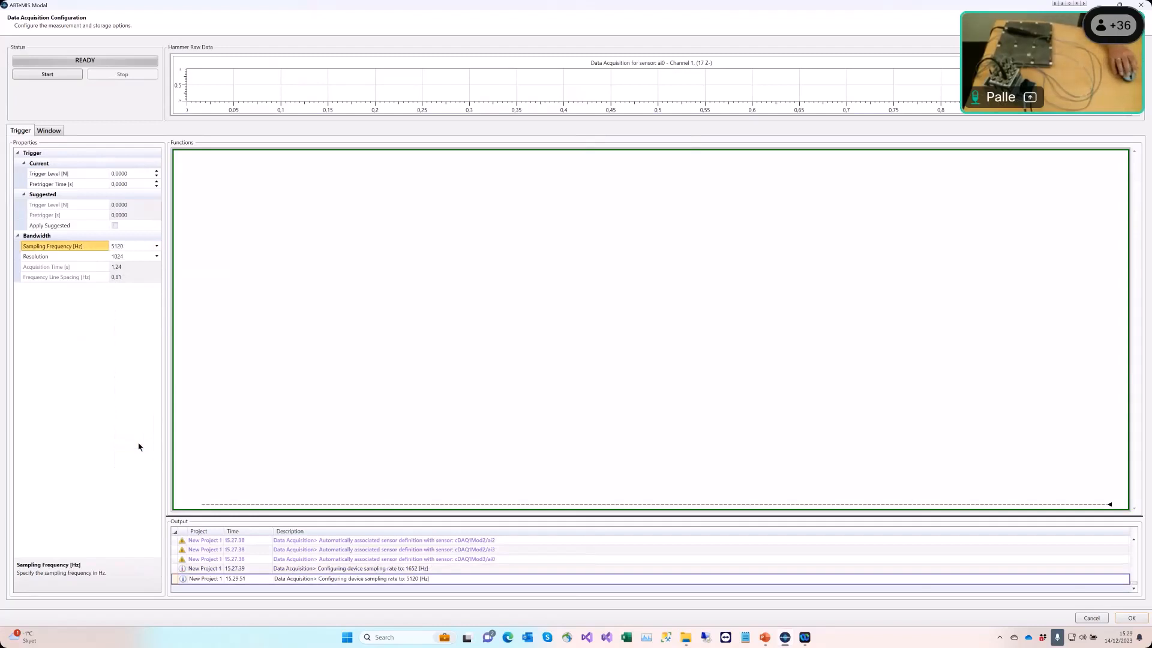
pyautogui.click(143, 260)
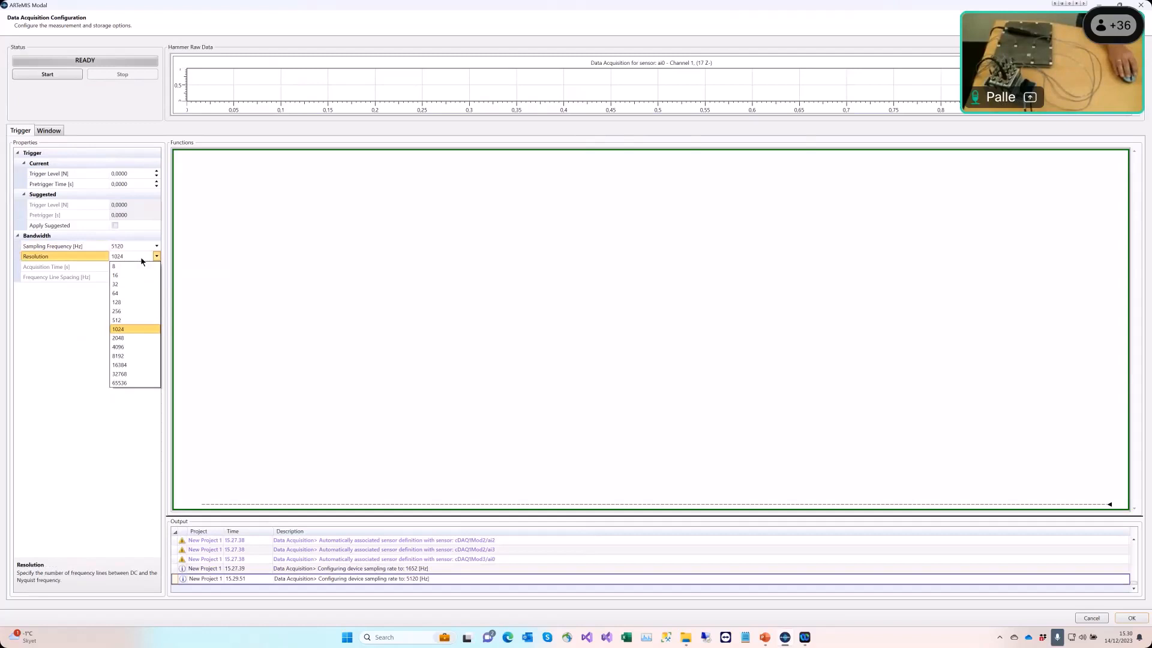
pyautogui.click(136, 339)
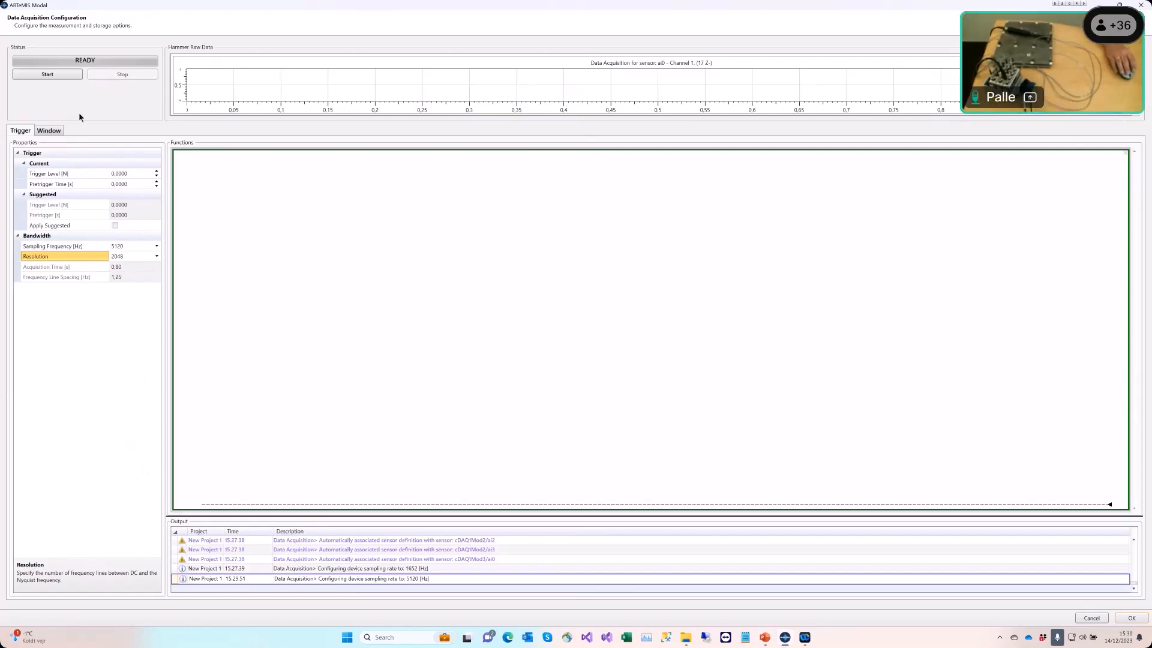
# Step: Record trial hammer impacts, apply the suggested trigger values, and lower the trigger level to about 11.5 N
pyautogui.click(48, 74)
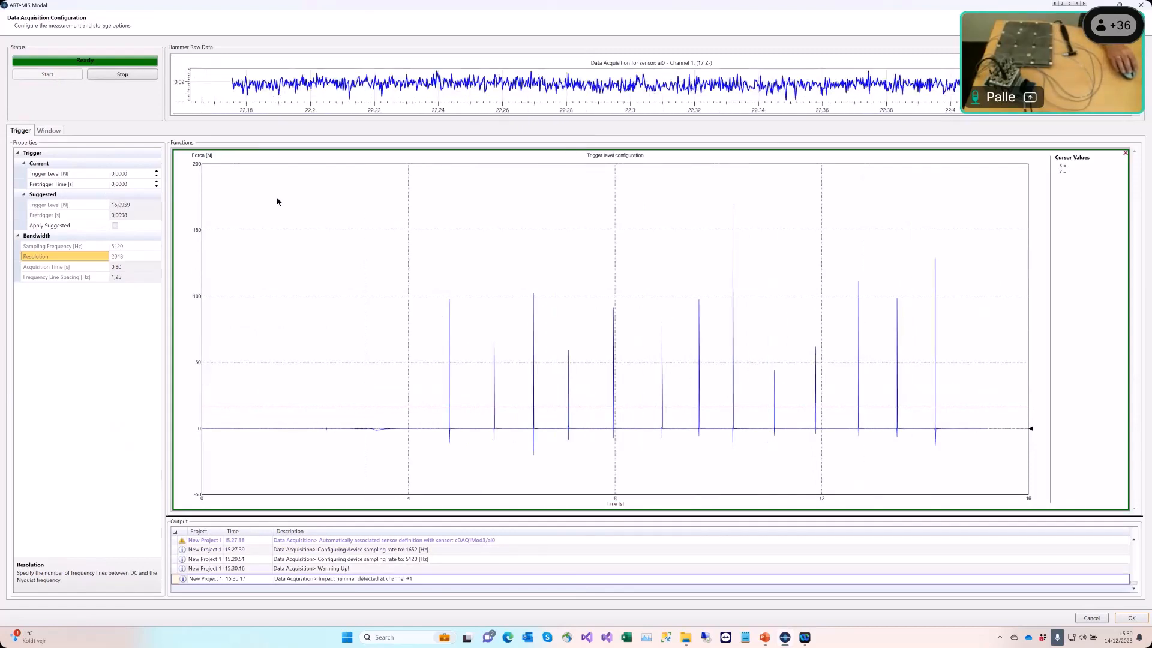
pyautogui.click(123, 74)
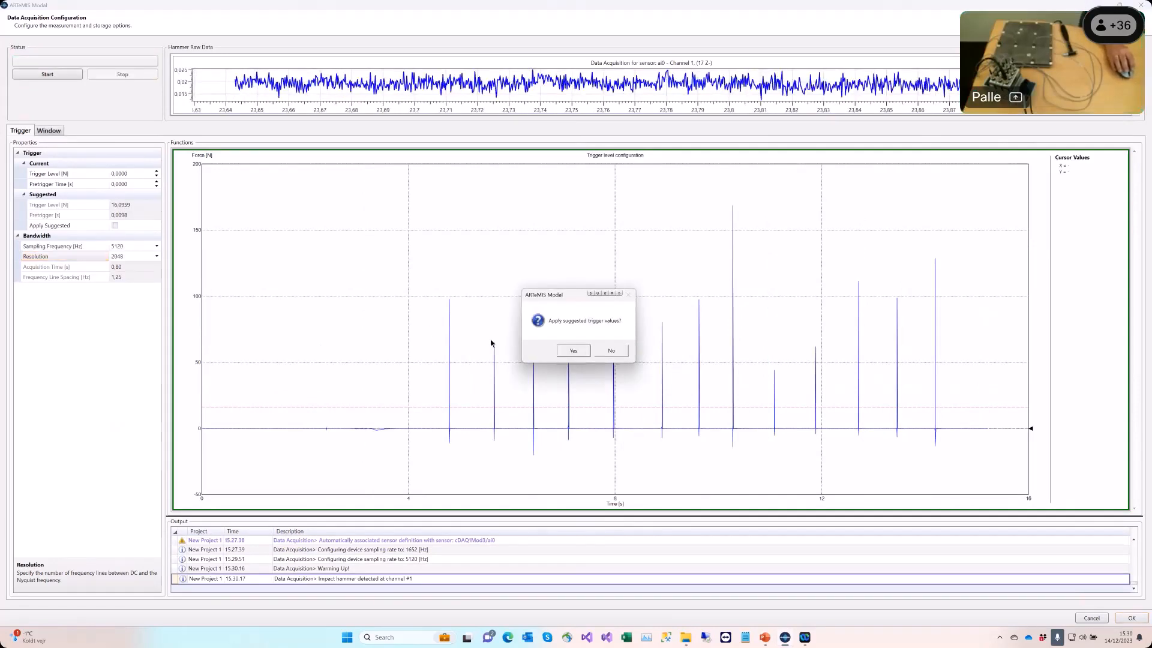
pyautogui.click(573, 352)
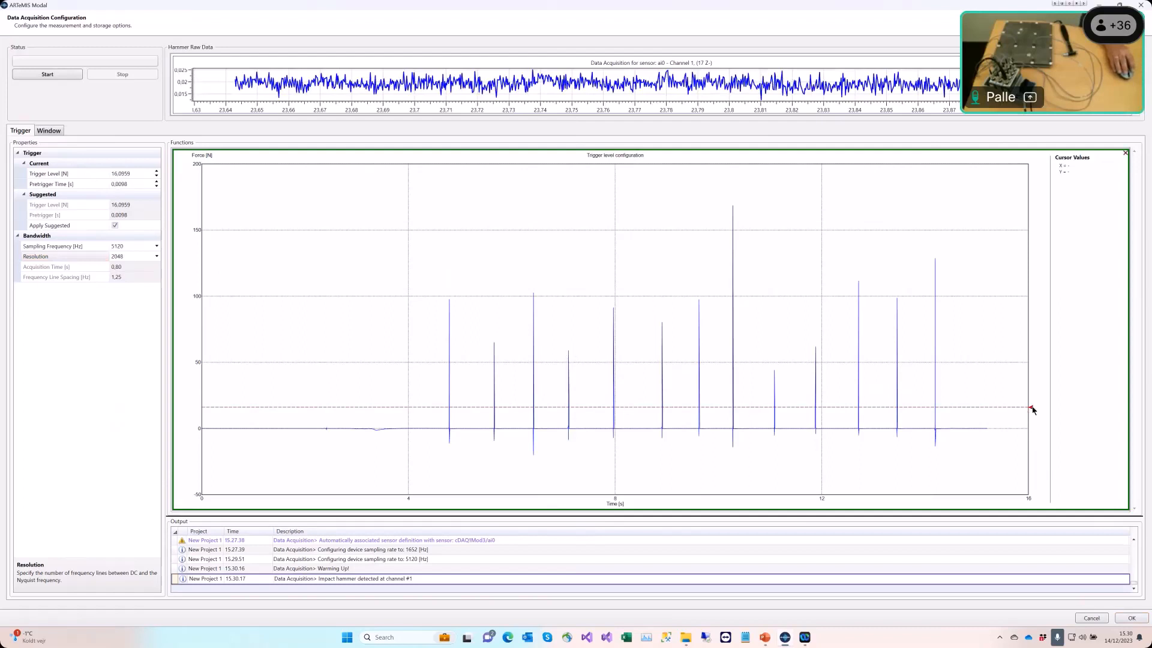
pyautogui.moveTo(1032, 412); pyautogui.dragTo(1034, 416)
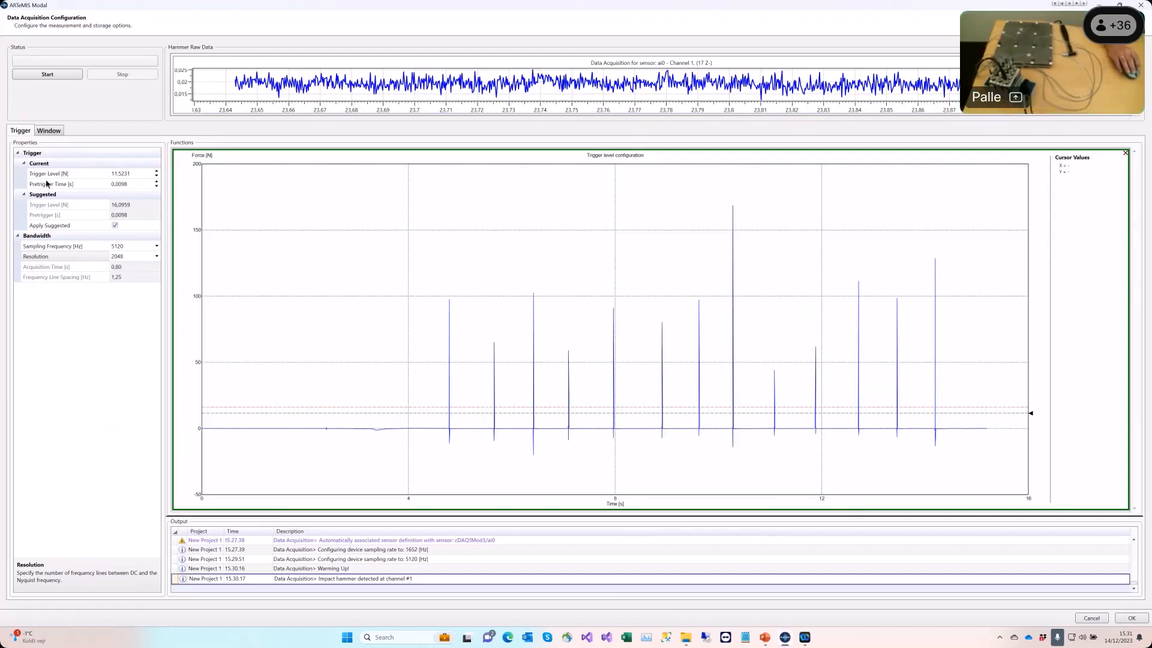
# Step: Set the force channel's time display to Time Raw And Window and its window type to Force
pyautogui.click(49, 130)
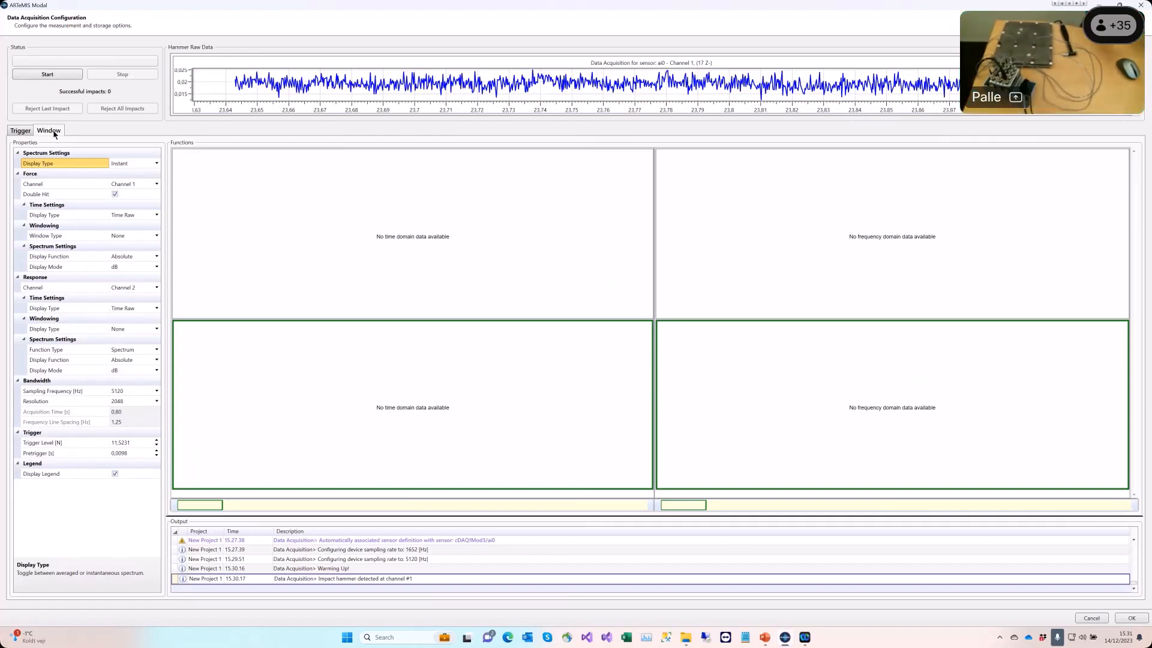
pyautogui.click(156, 215)
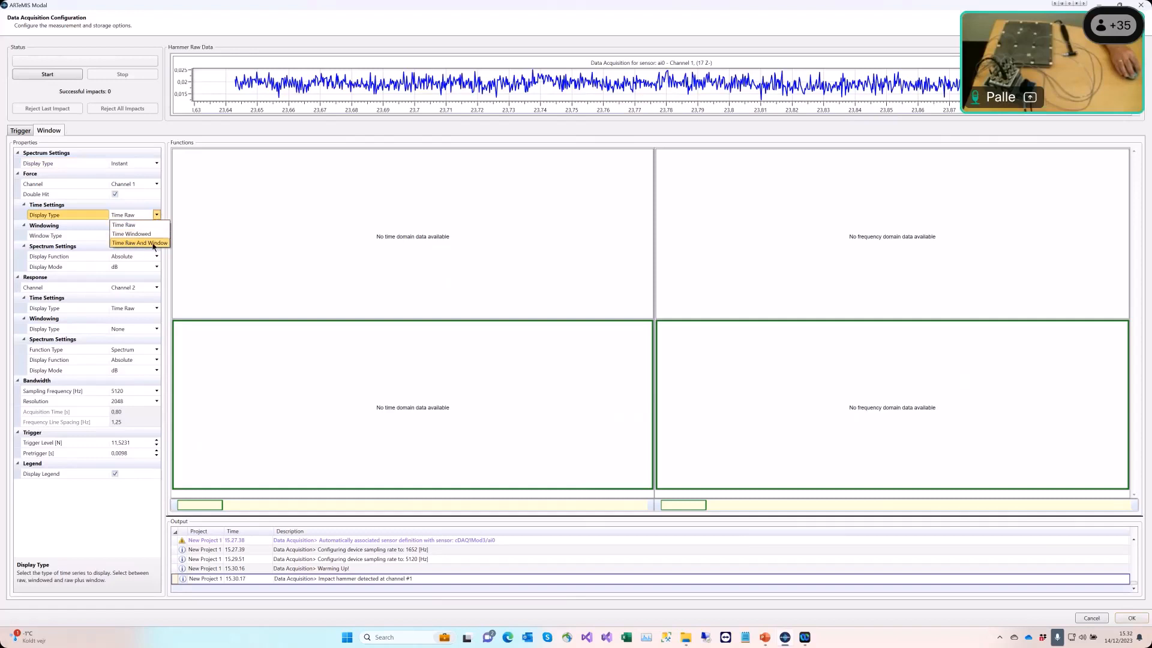
pyautogui.click(154, 242)
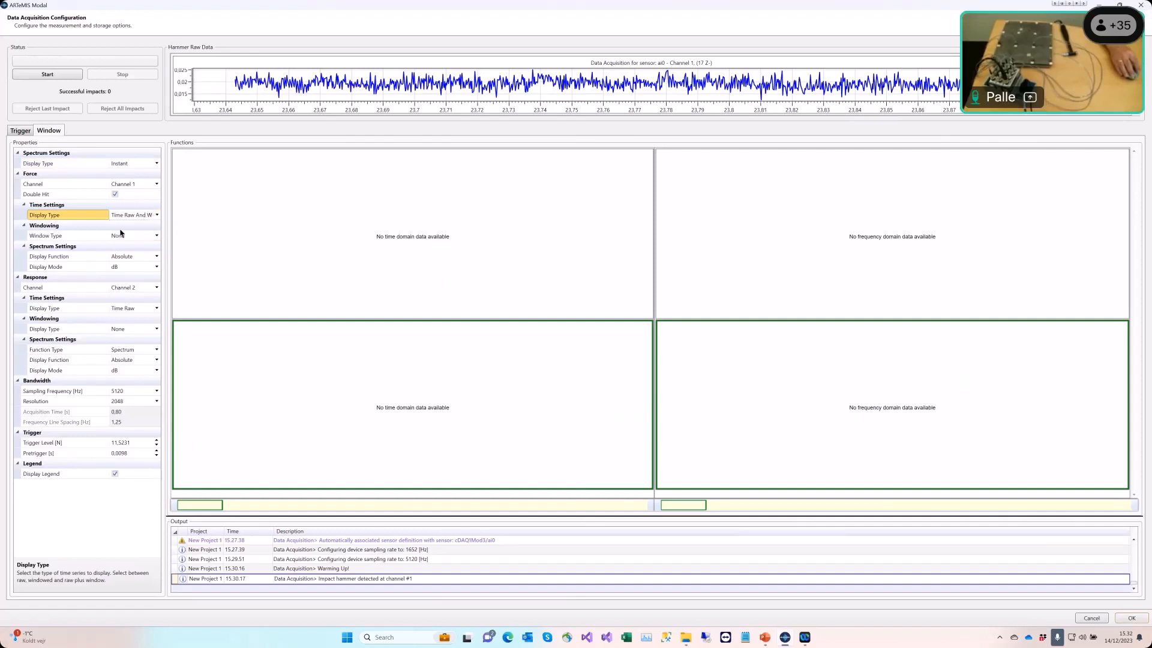
pyautogui.click(157, 237)
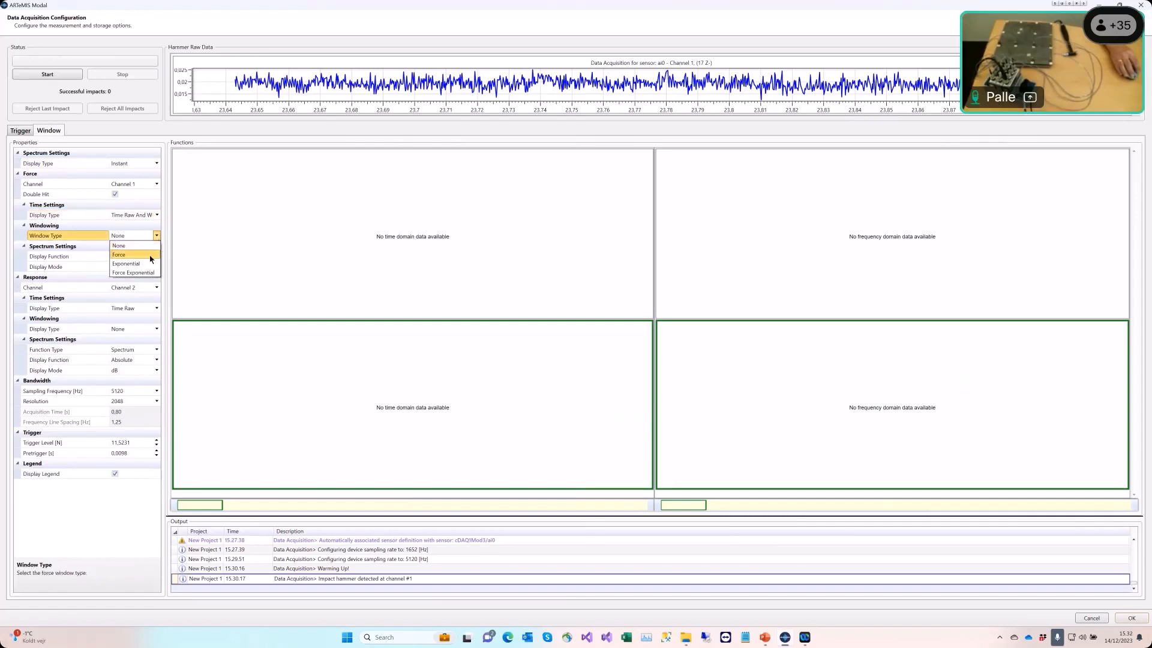
pyautogui.click(151, 255)
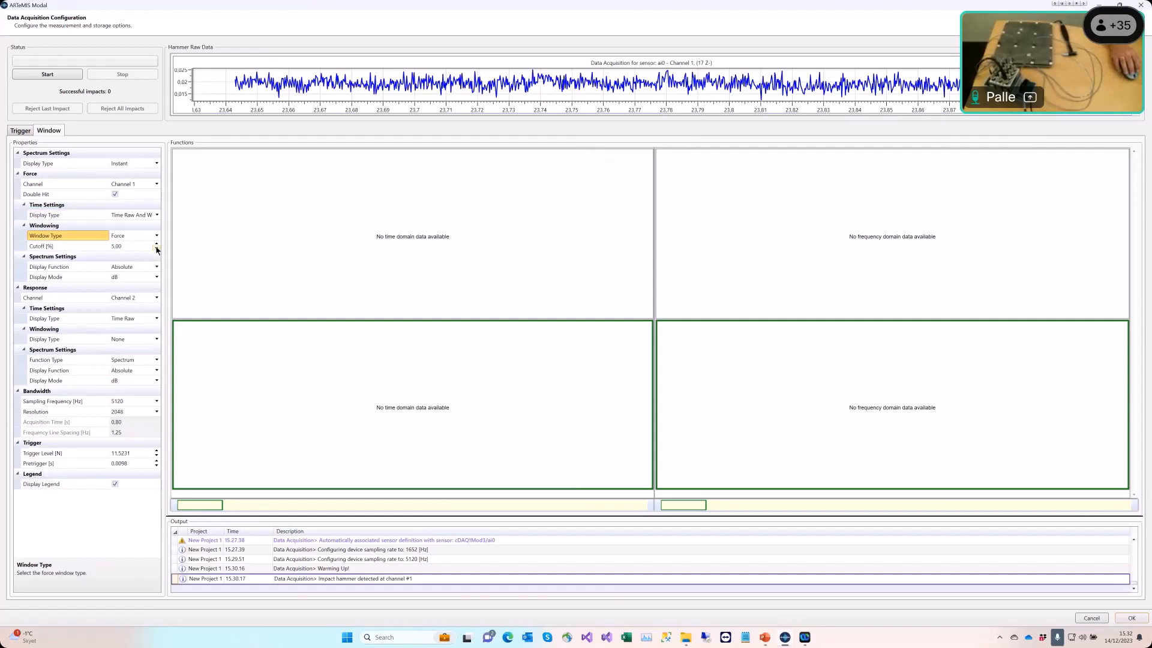
# Step: Record a test series of hammer impacts with the new window settings and accept the hammer setup
pyautogui.click(58, 77)
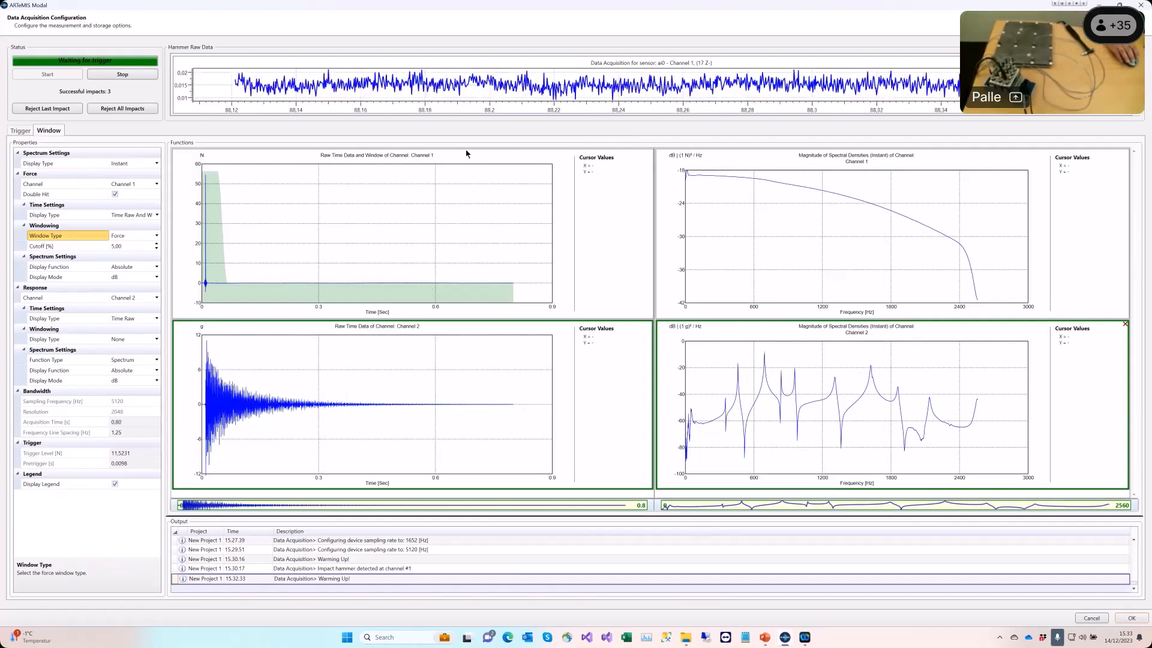
pyautogui.click(105, 75)
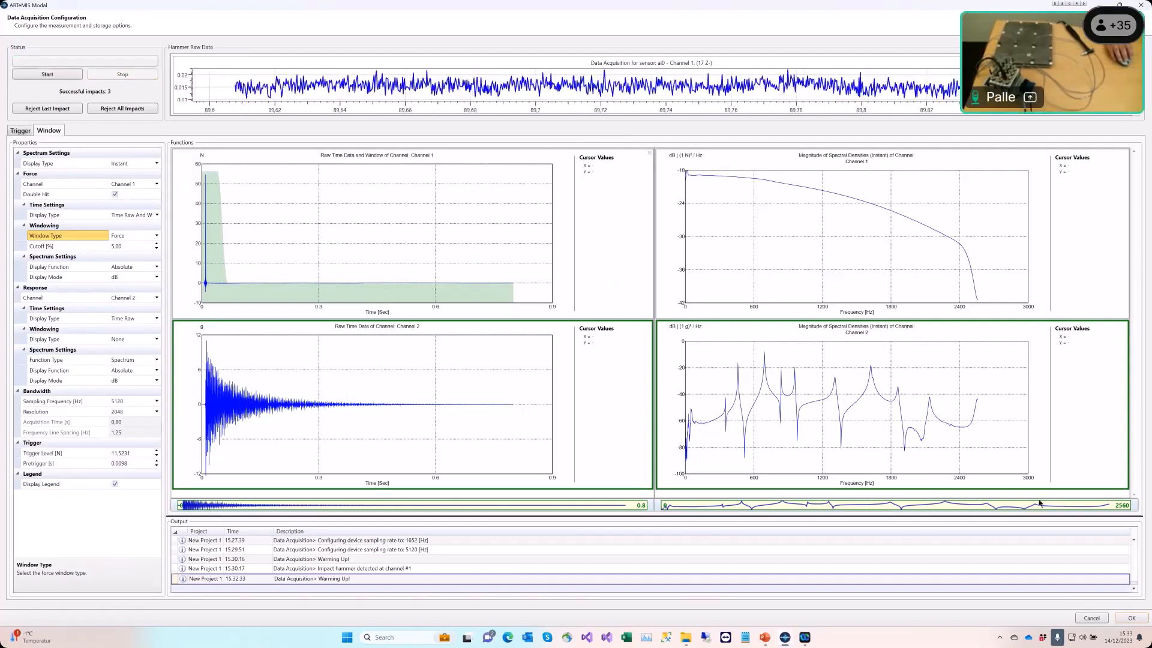
pyautogui.click(1132, 618)
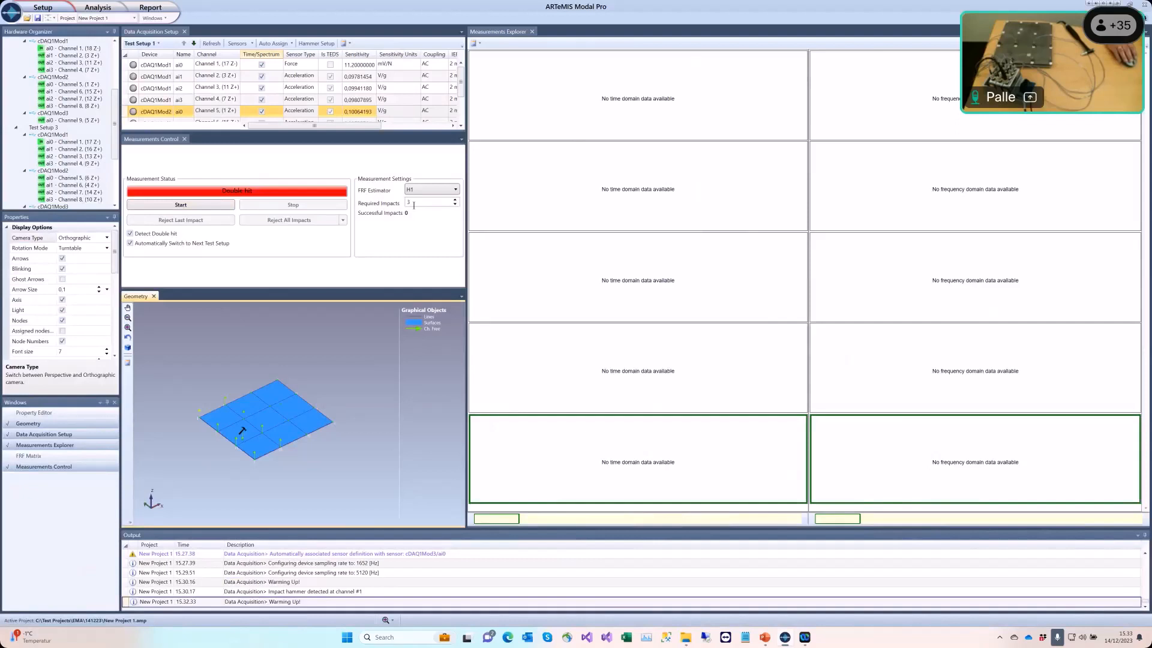
# Step: Start the roving hammer measurement and open the FRF Matrix, docking and widening it beside the Measurements Explorer
pyautogui.click(181, 204)
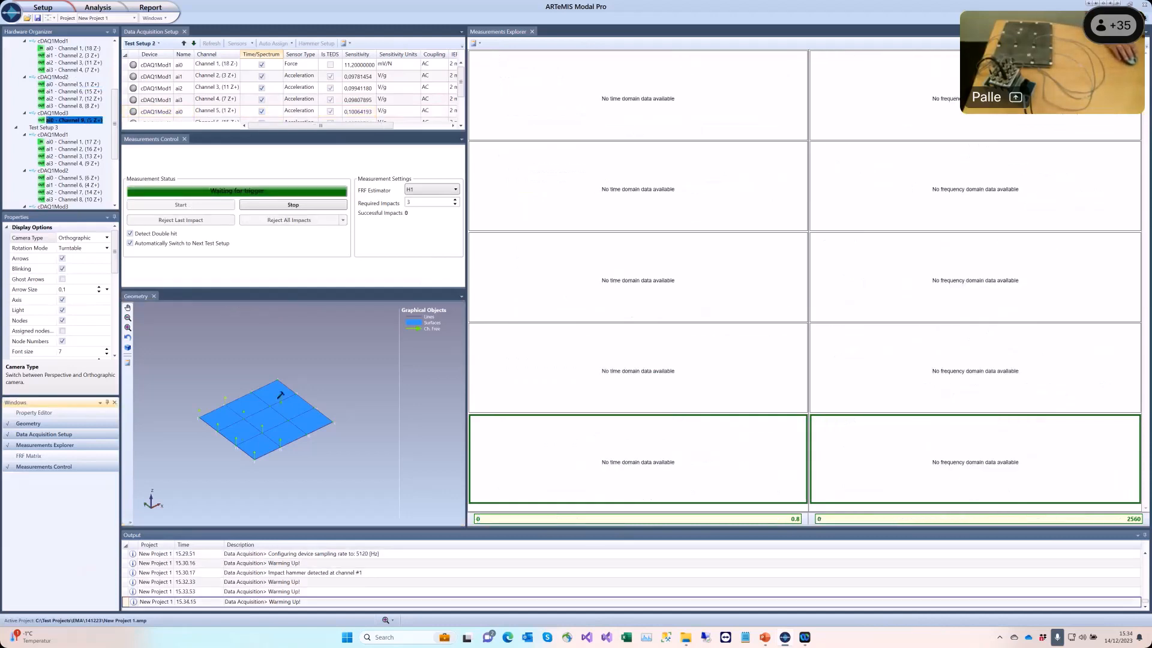
pyautogui.click(59, 457)
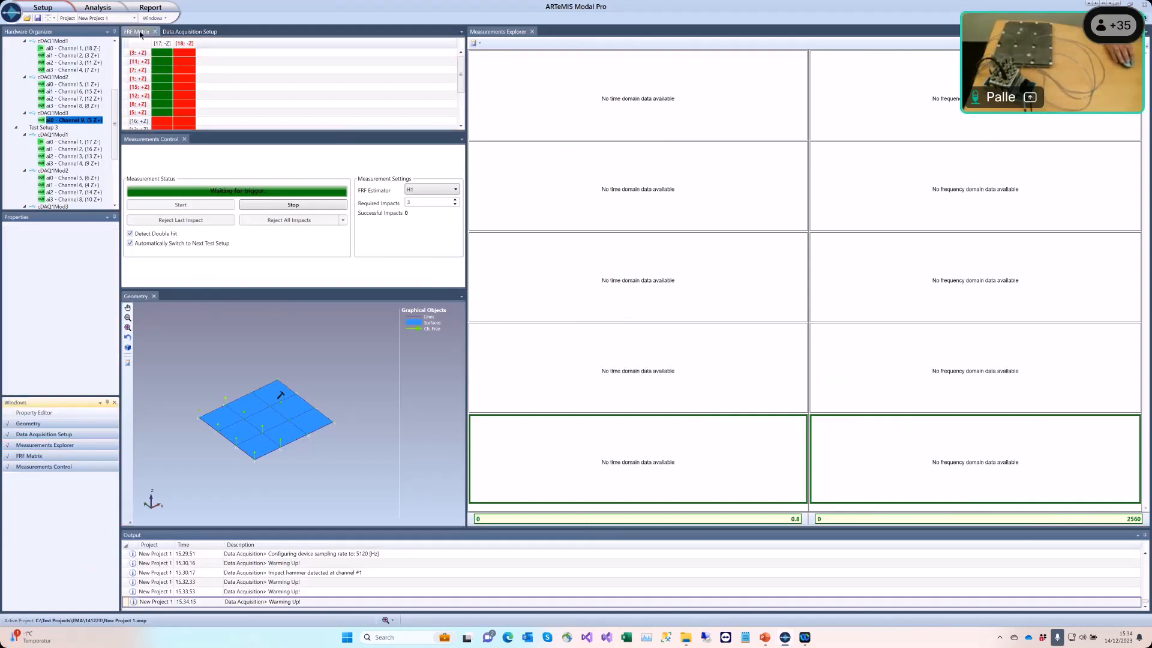
pyautogui.moveTo(140, 34); pyautogui.dragTo(827, 277)
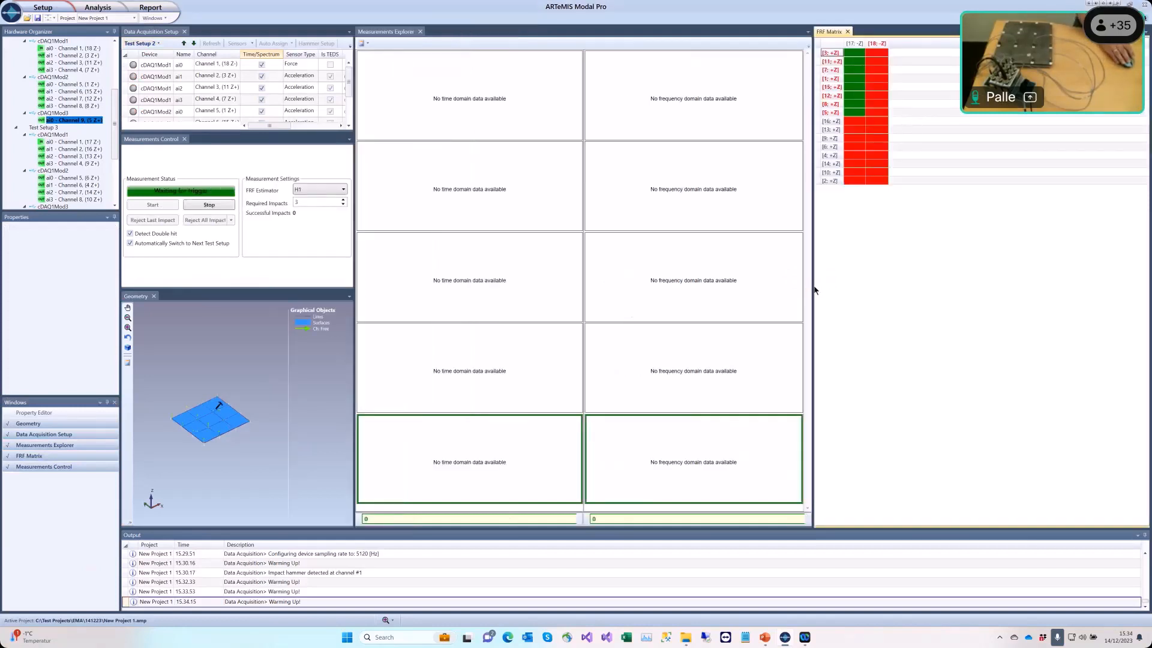
pyautogui.moveTo(813, 288); pyautogui.dragTo(1031, 310)
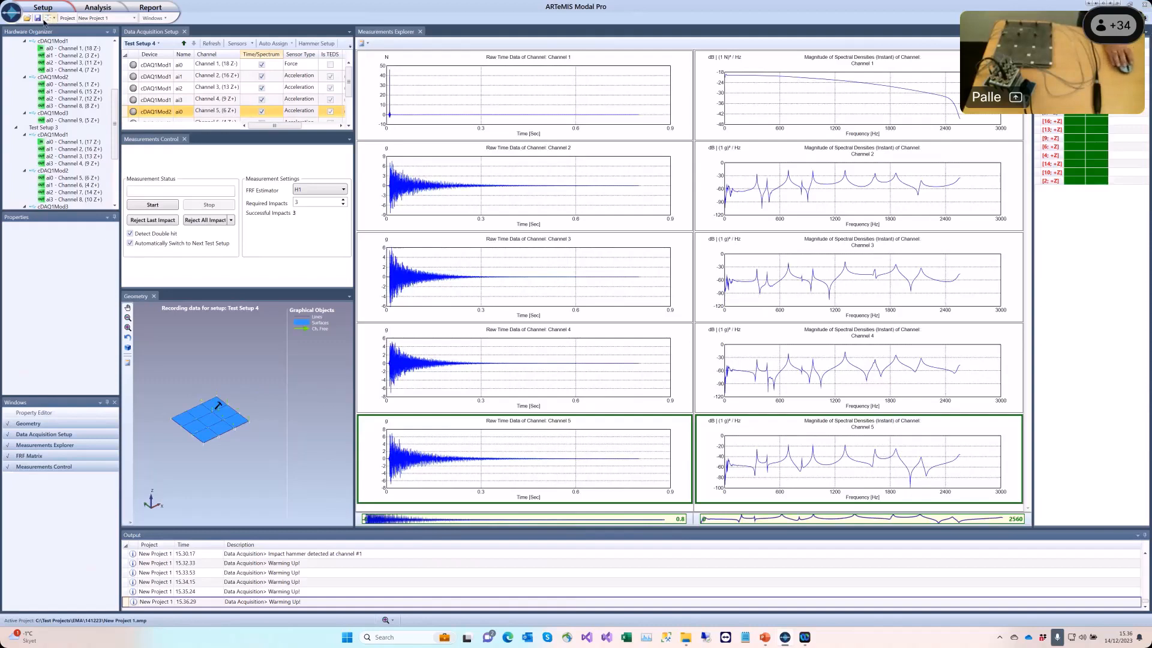
# Step: Save the project and switch to the Manage Measurements view
pyautogui.click(38, 18)
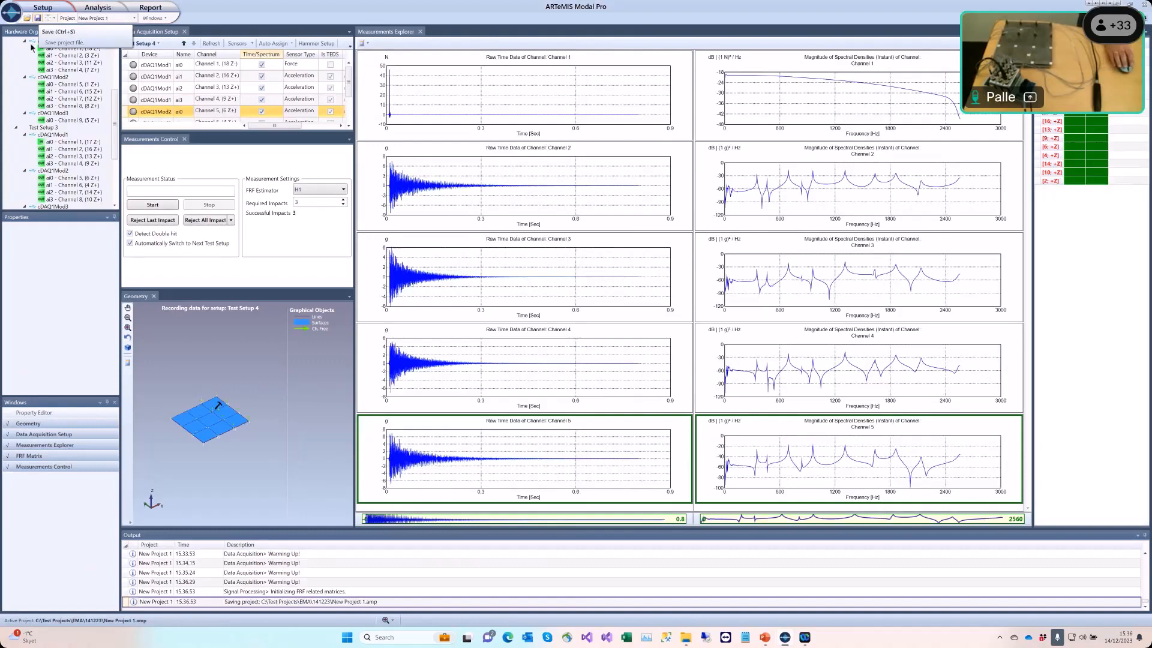
pyautogui.click(46, 10)
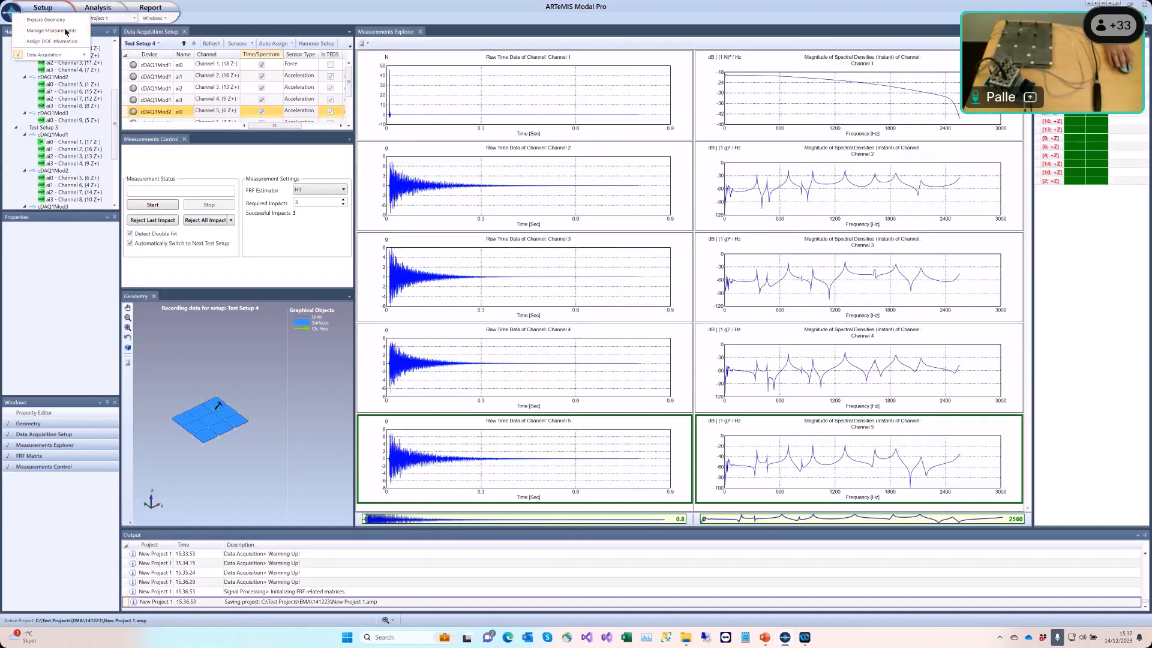
pyautogui.click(66, 31)
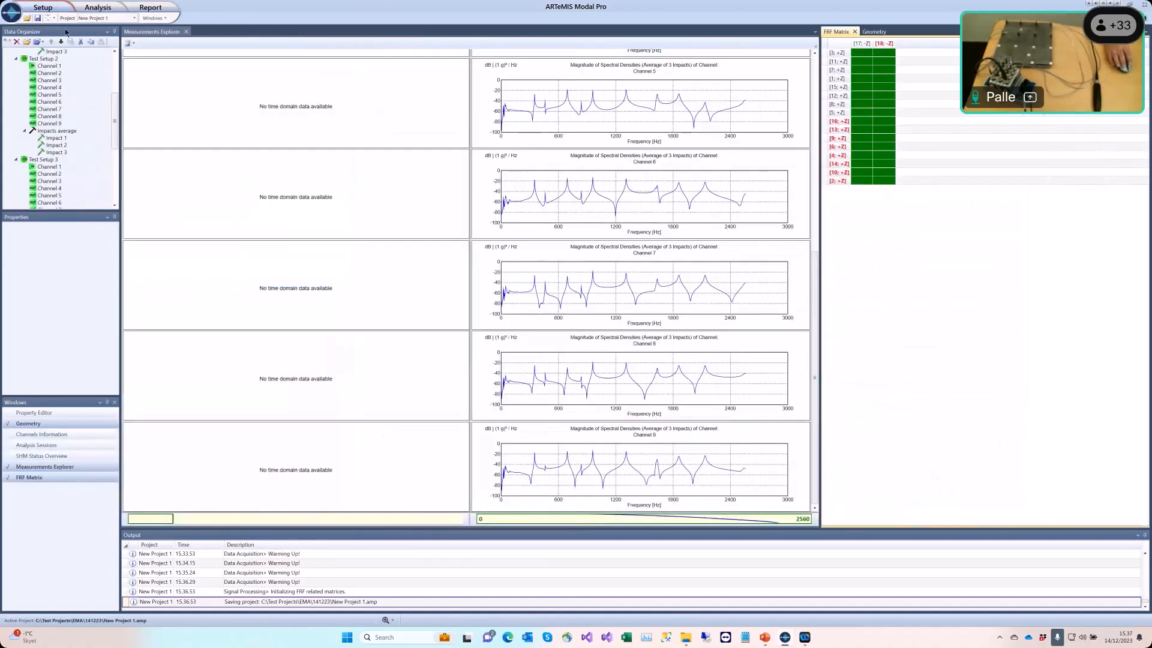
# Step: Display the time data and spectra of Impact 1 in Test Setup 1 from the data organizer
pyautogui.scroll(5, 61, 151)
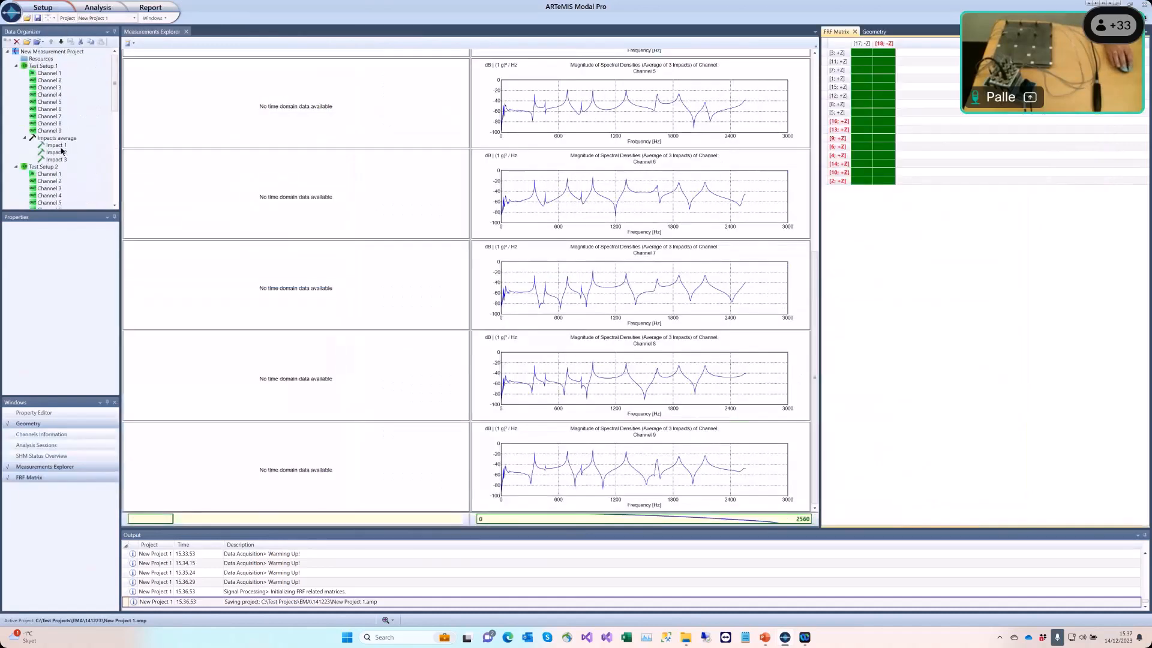
pyautogui.click(61, 146)
pyautogui.scroll(-4, 60, 151)
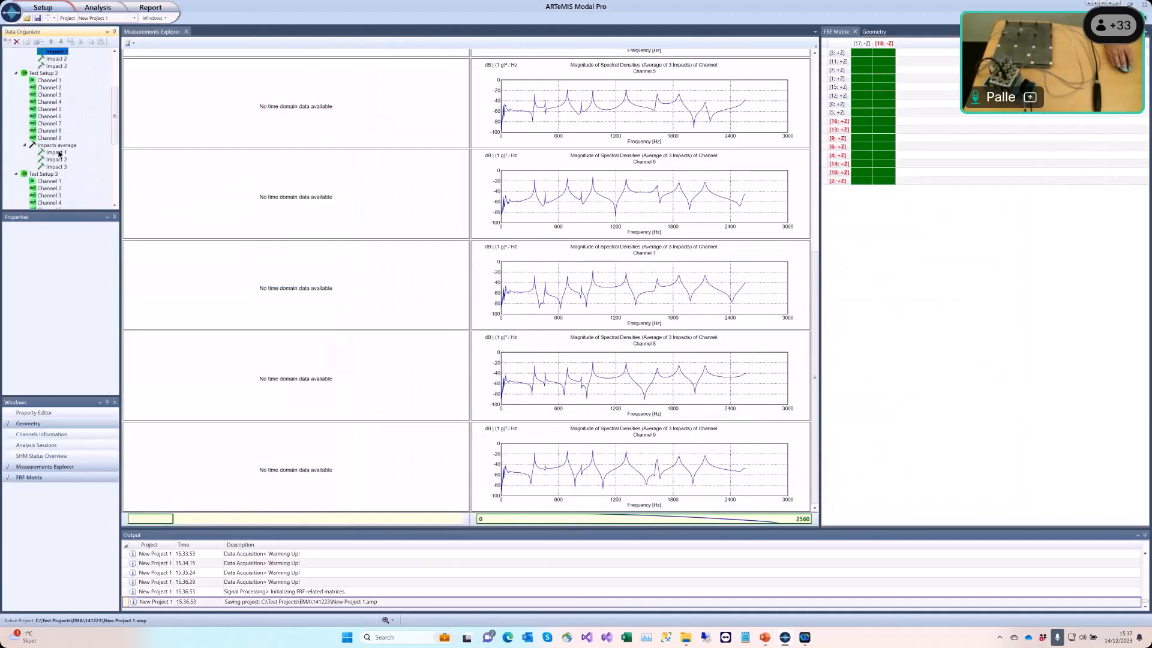
pyautogui.click(60, 154)
pyautogui.scroll(-1, 63, 138)
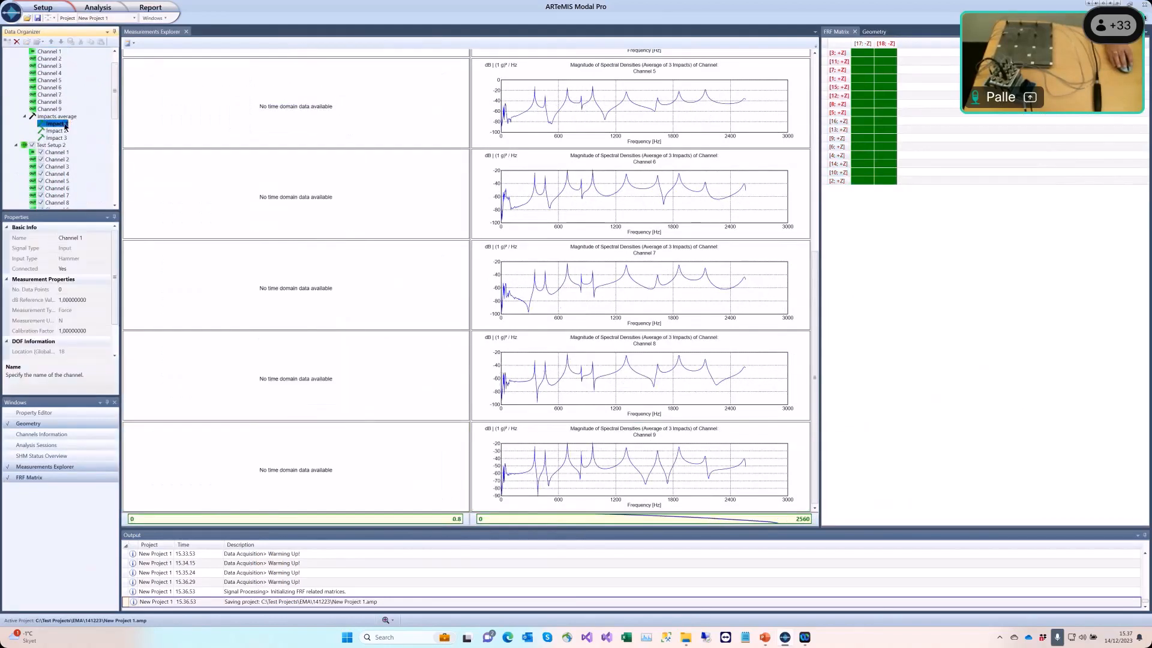
pyautogui.doubleClick(66, 127)
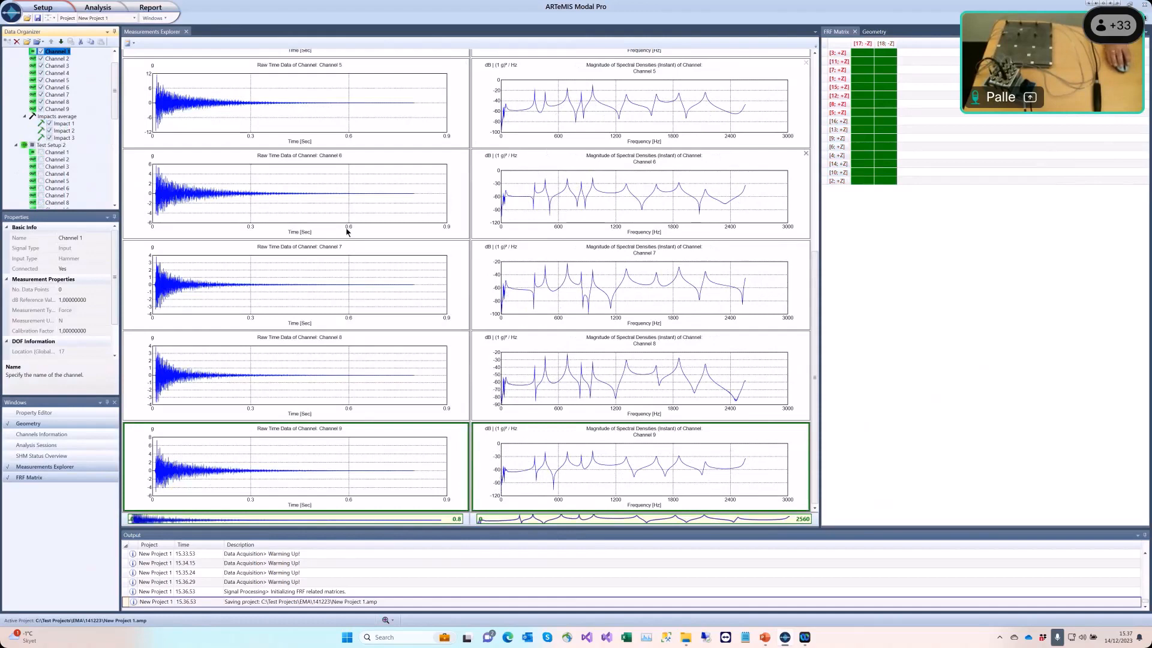
# Step: Change the Channel 5 spectrum plot's function type to Coherence
pyautogui.rightClick(514, 139)
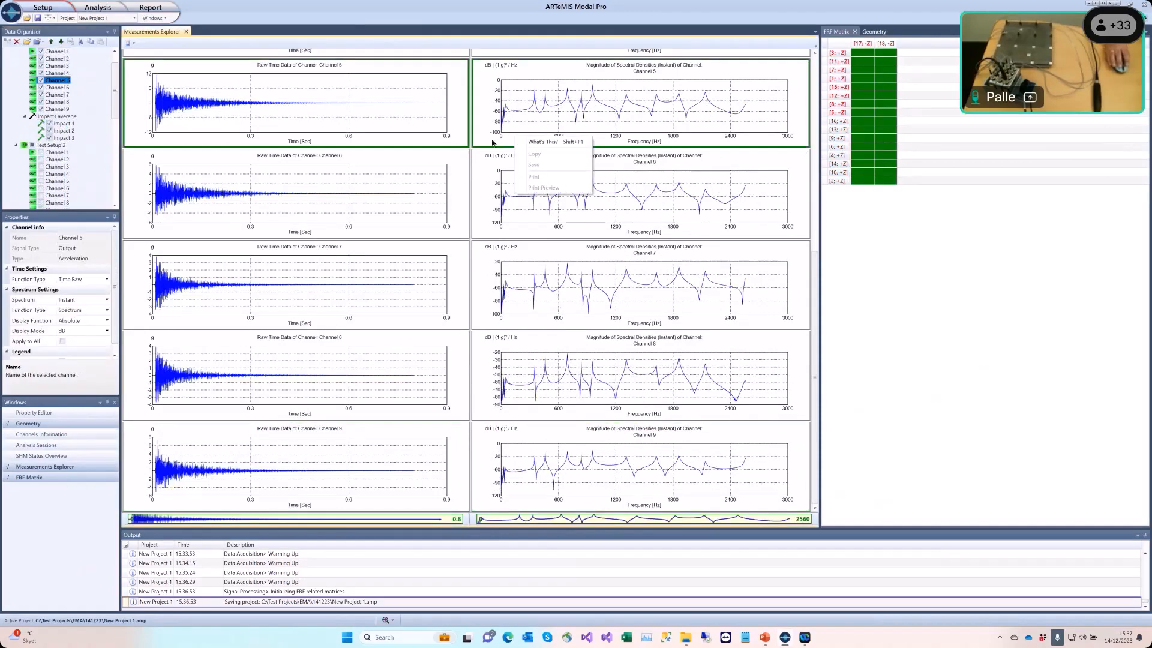
pyautogui.click(530, 136)
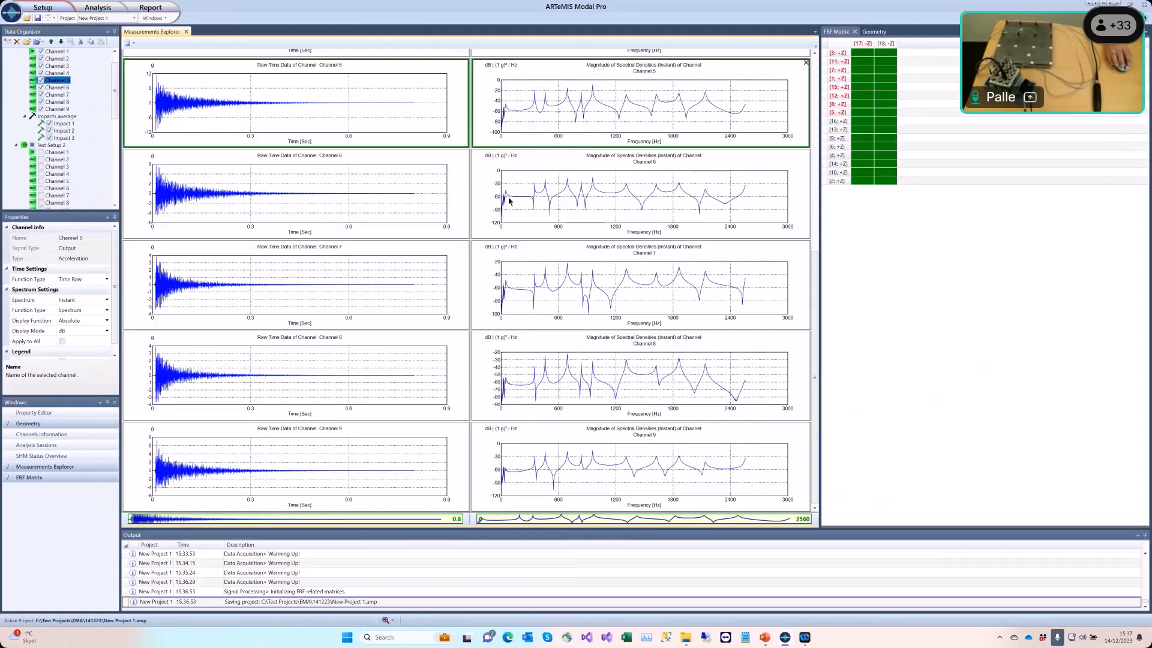
pyautogui.click(80, 312)
pyautogui.click(82, 329)
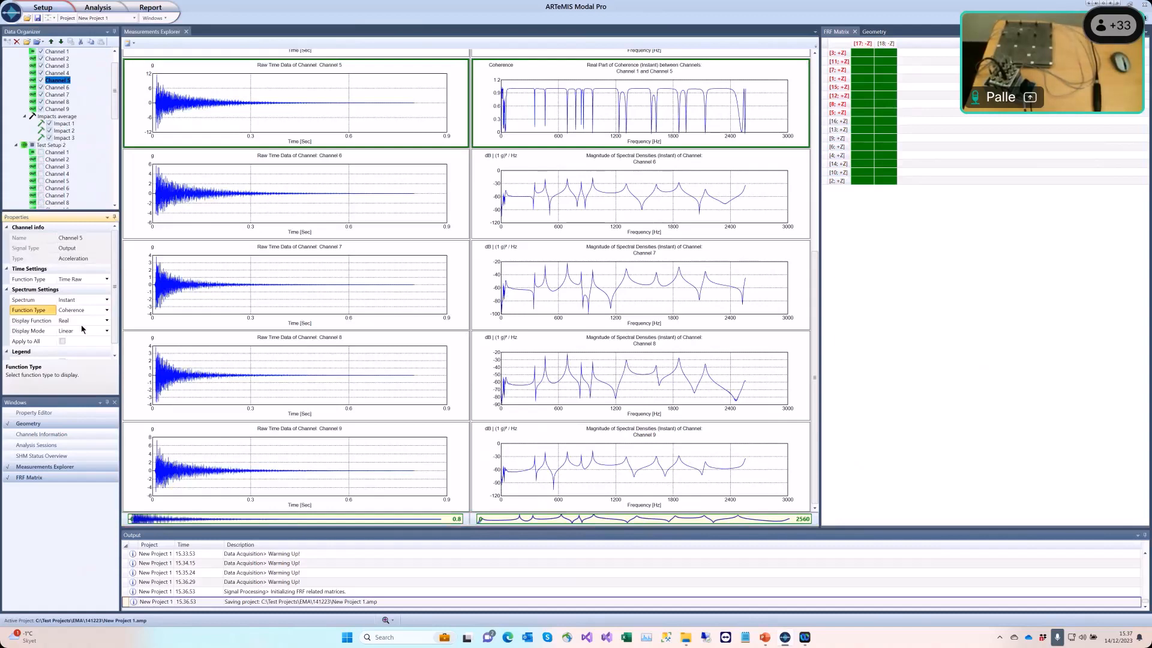
# Step: Switch to the slide presentation and advance to the next slide
pyautogui.hotkey('alt', 'Tab')
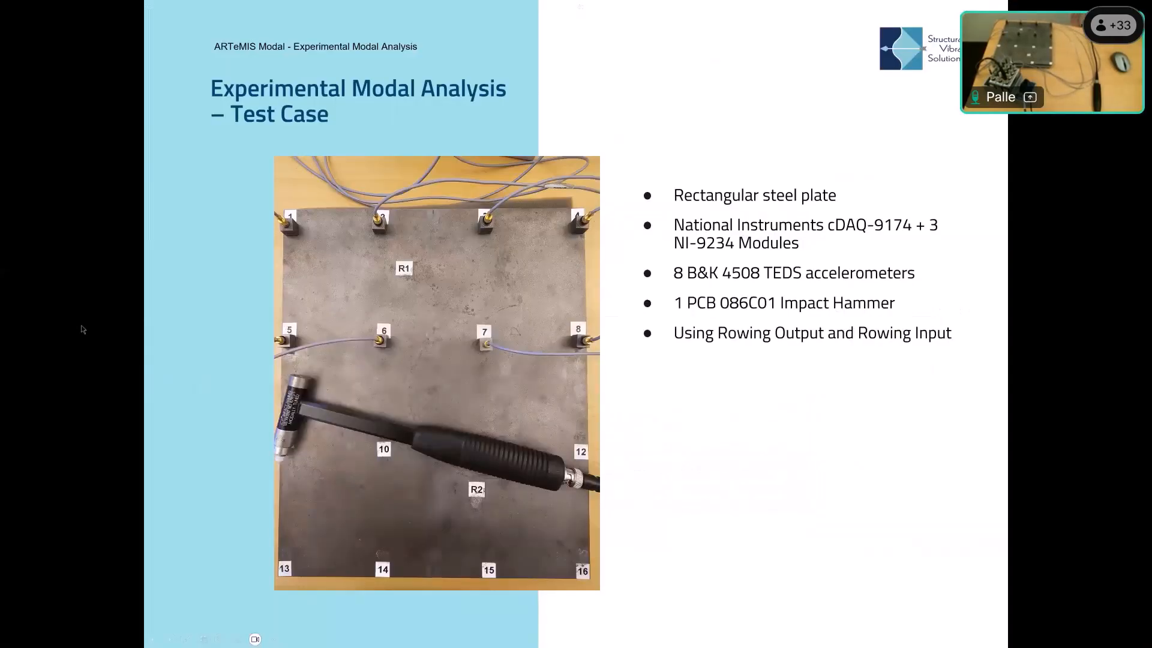
pyautogui.press('Right')
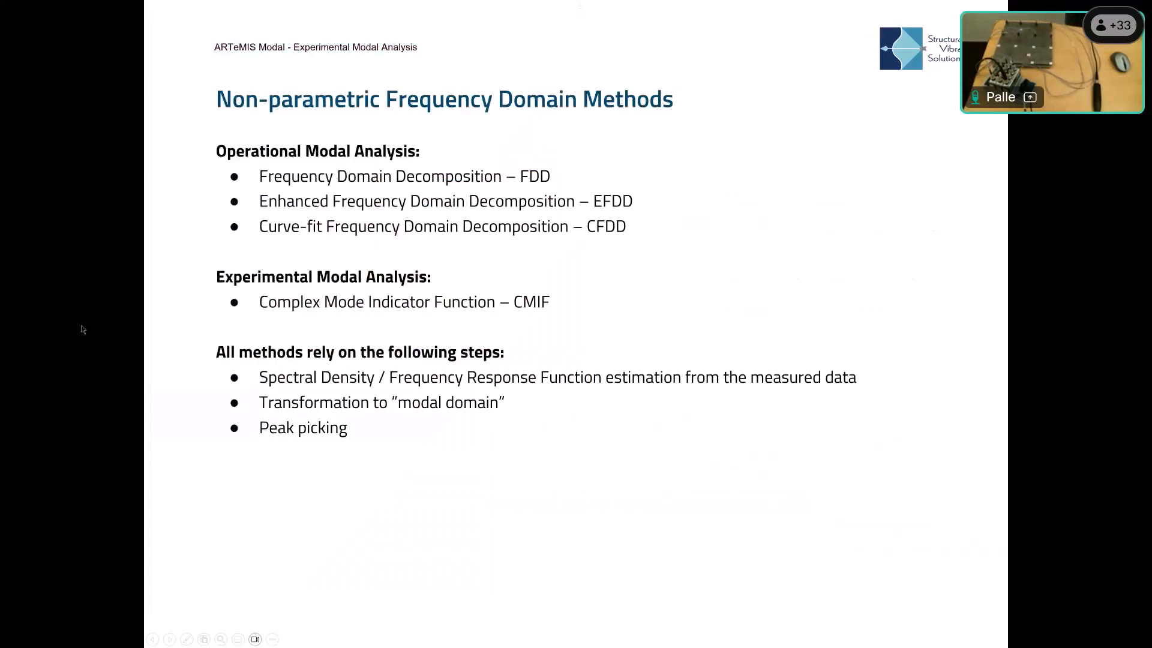
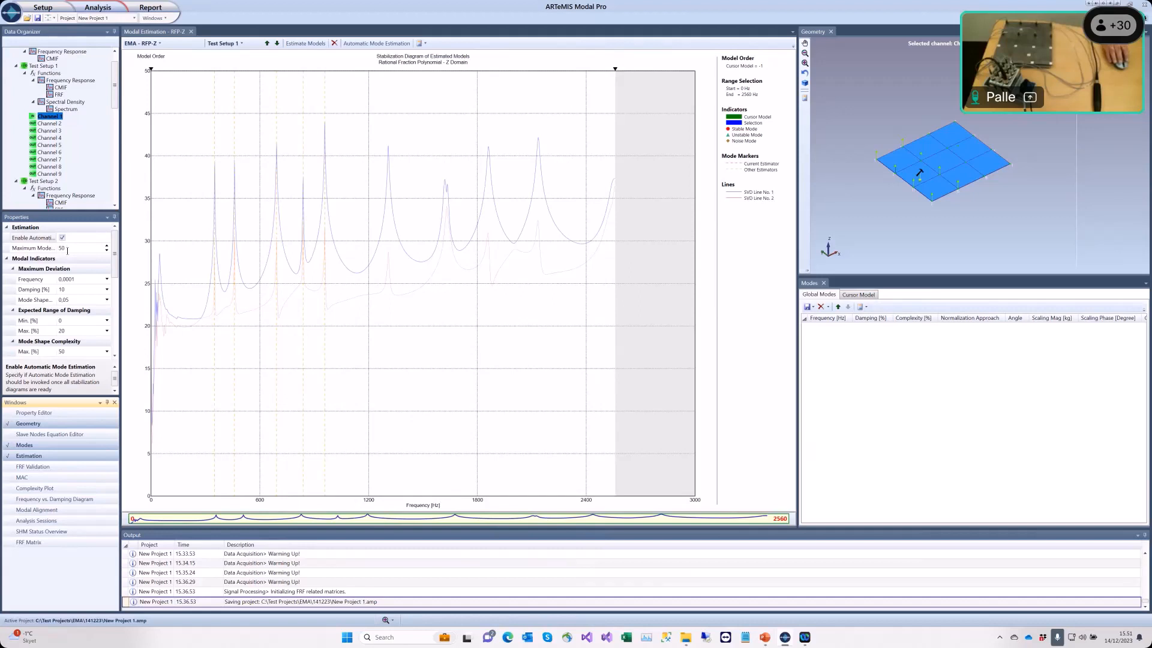
# Step: Run the model estimation to populate the RFP-Z stabilization diagram for Test Setup 1
pyautogui.click(298, 44)
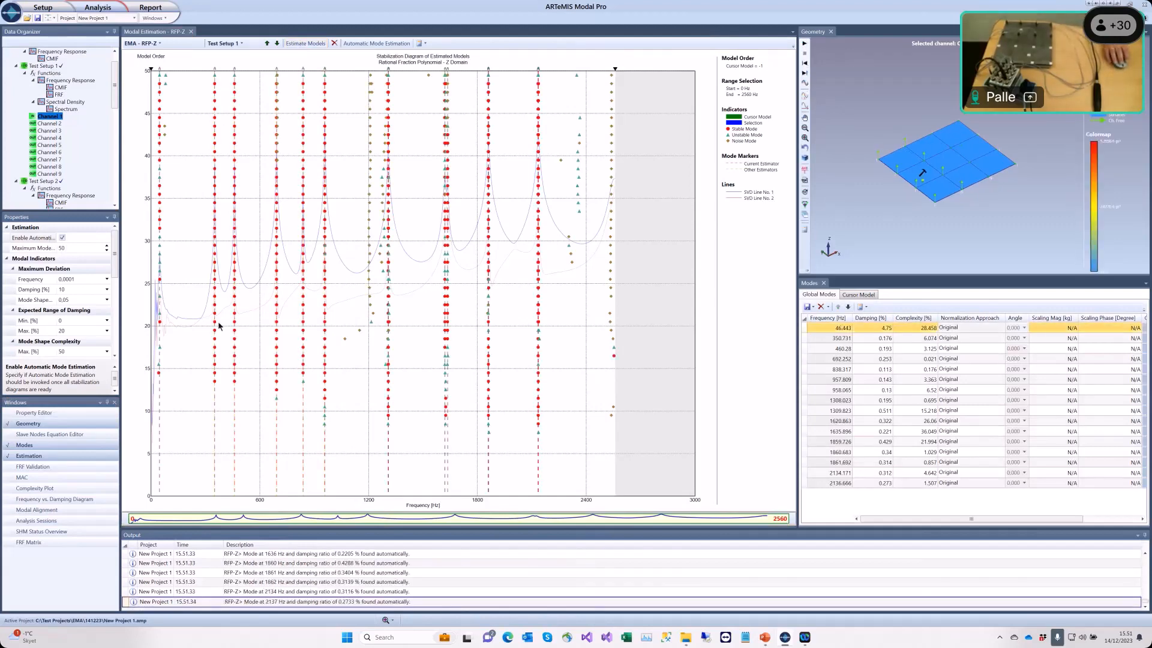
pyautogui.moveTo(216, 384)
pyautogui.moveTo(214, 126)
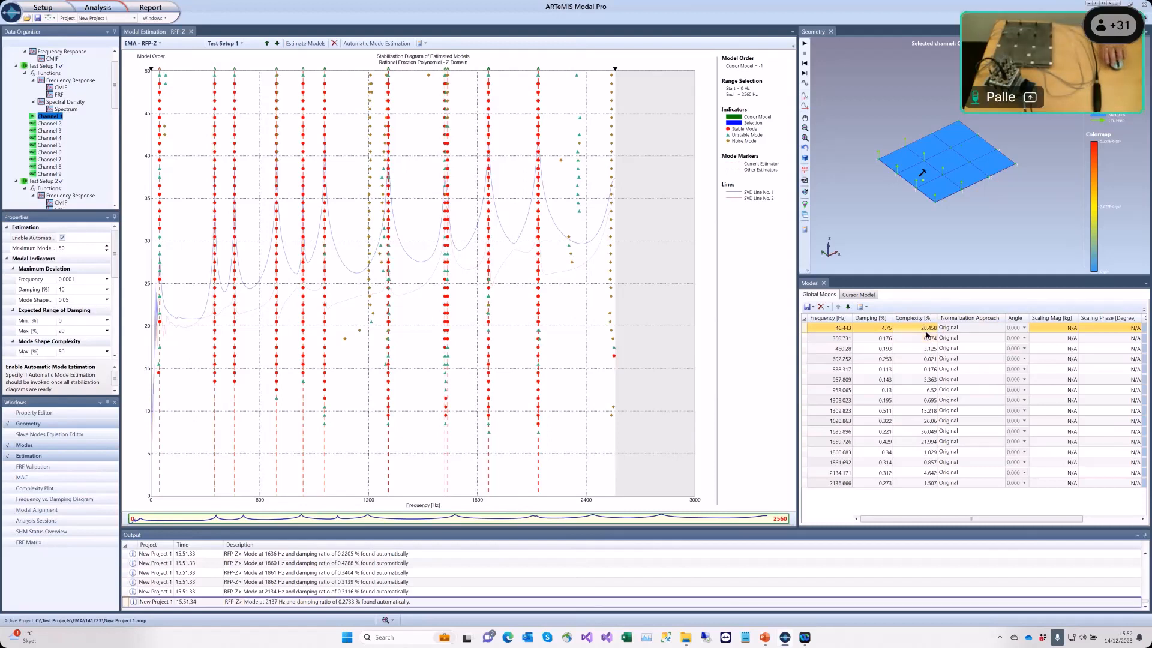
# Step: Animate the mode shape on the plate geometry and select the 350.731 Hz mode in the Global Modes list
pyautogui.click(806, 44)
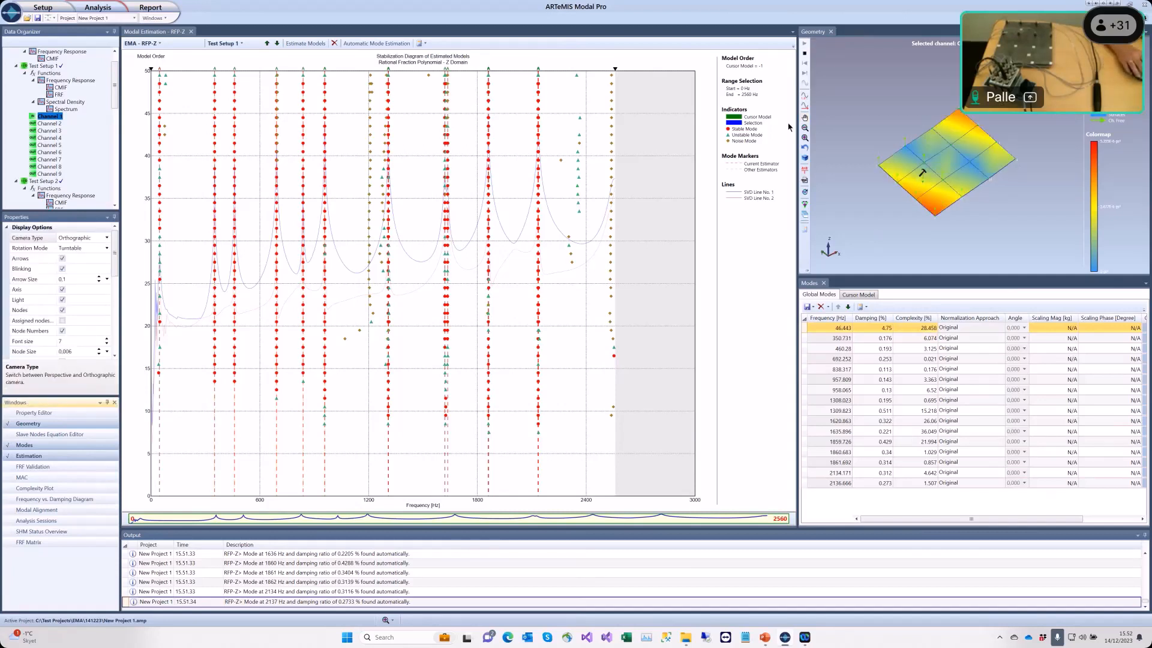
pyautogui.click(838, 339)
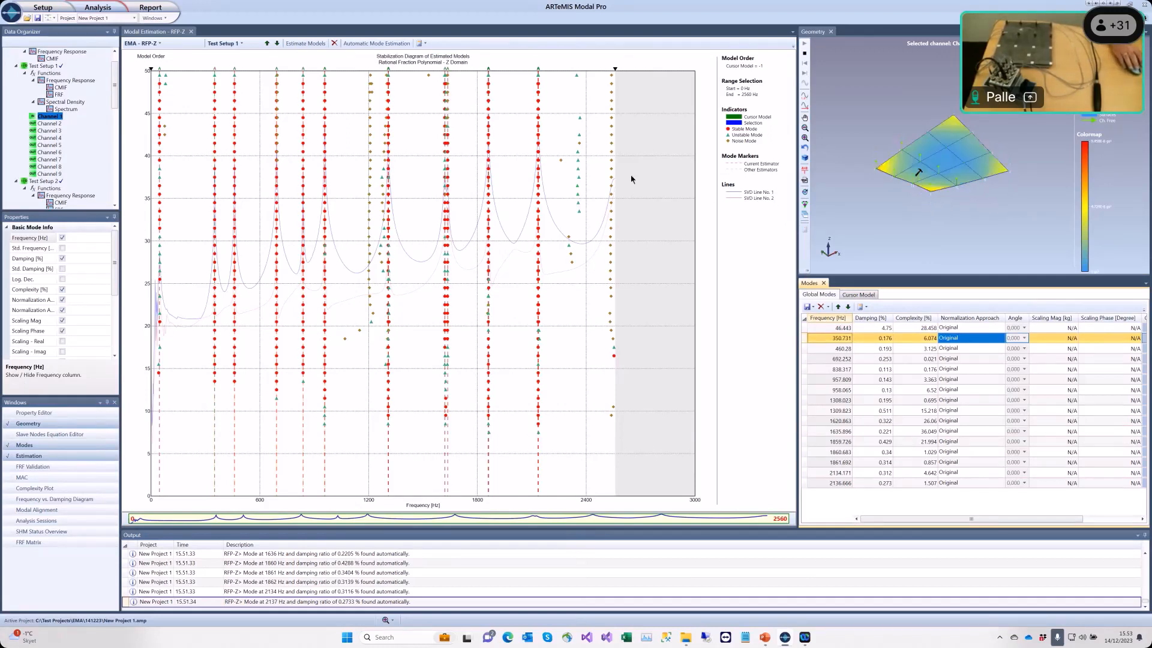
pyautogui.moveTo(615, 84)
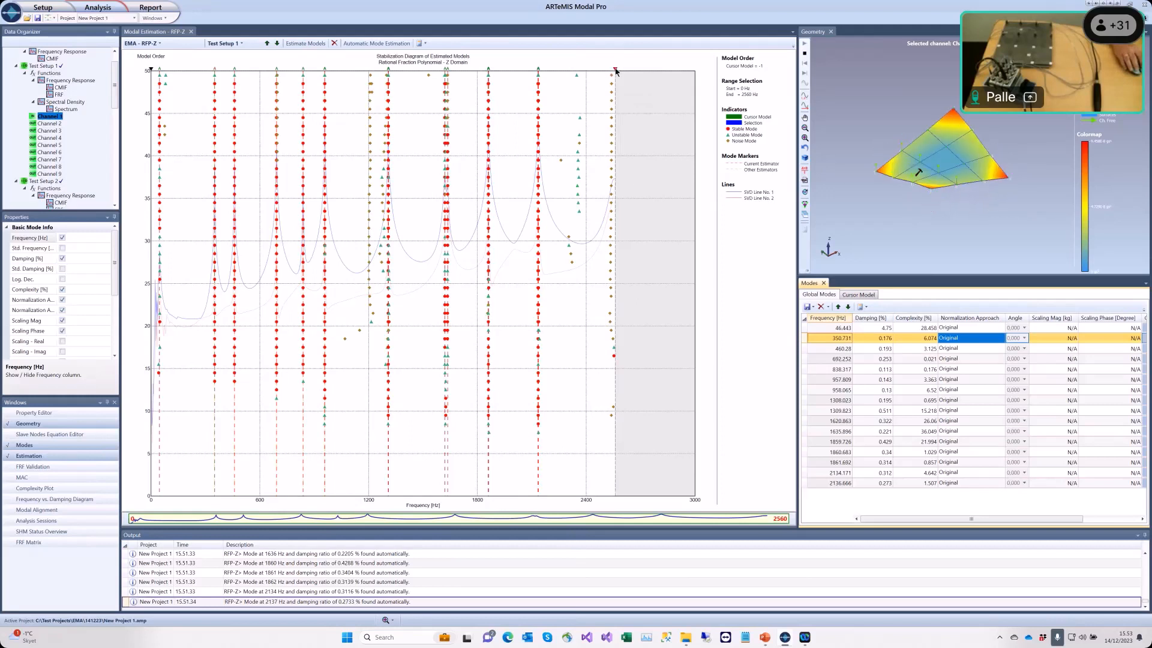
# Step: Narrow the range selection to about 153–1223 Hz and re-run the model estimation
pyautogui.moveTo(615, 71)
pyautogui.mouseDown()
pyautogui.moveTo(412, 78)
pyautogui.moveTo(373, 91)
pyautogui.mouseUp()
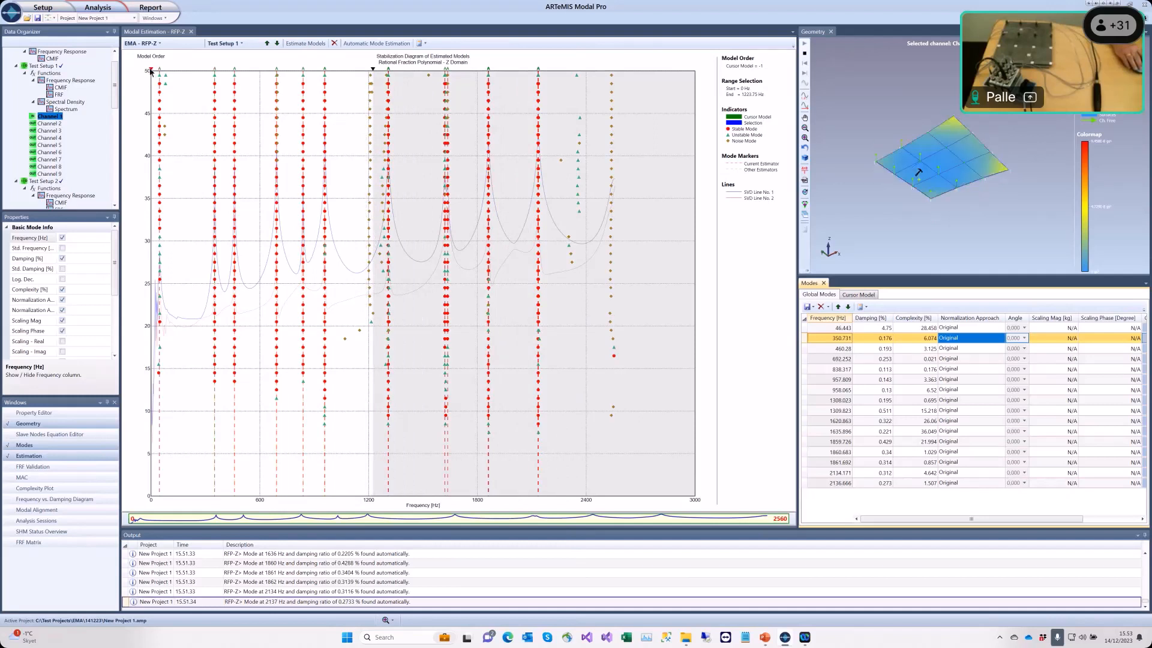
pyautogui.moveTo(150, 71); pyautogui.dragTo(180, 73)
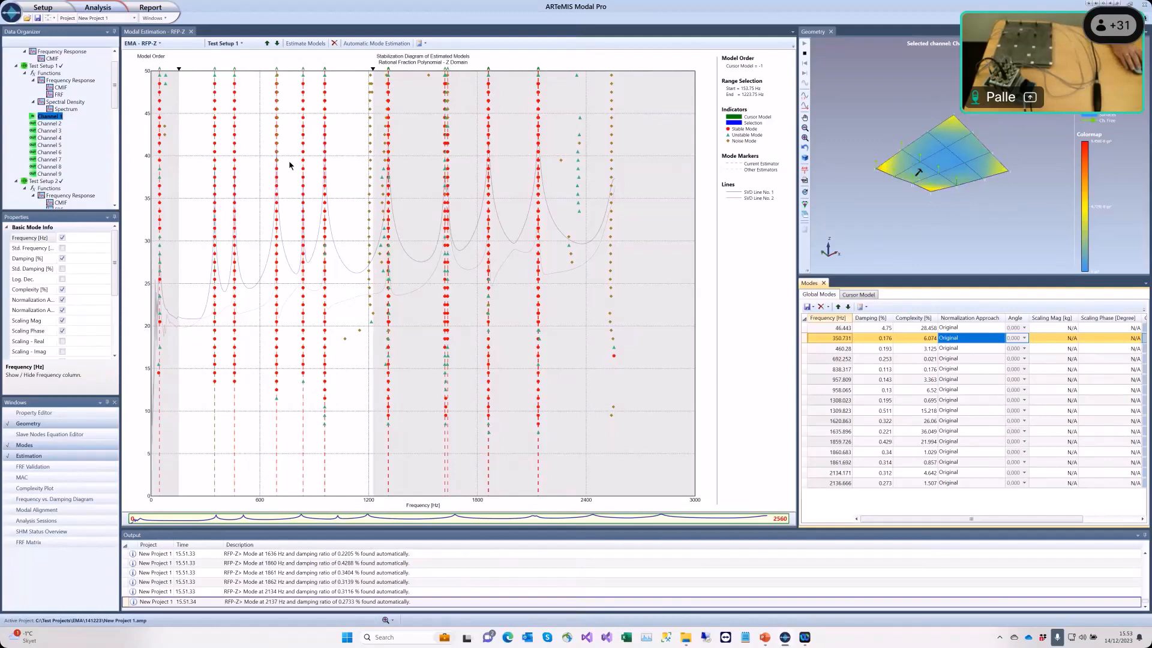
pyautogui.click(307, 43)
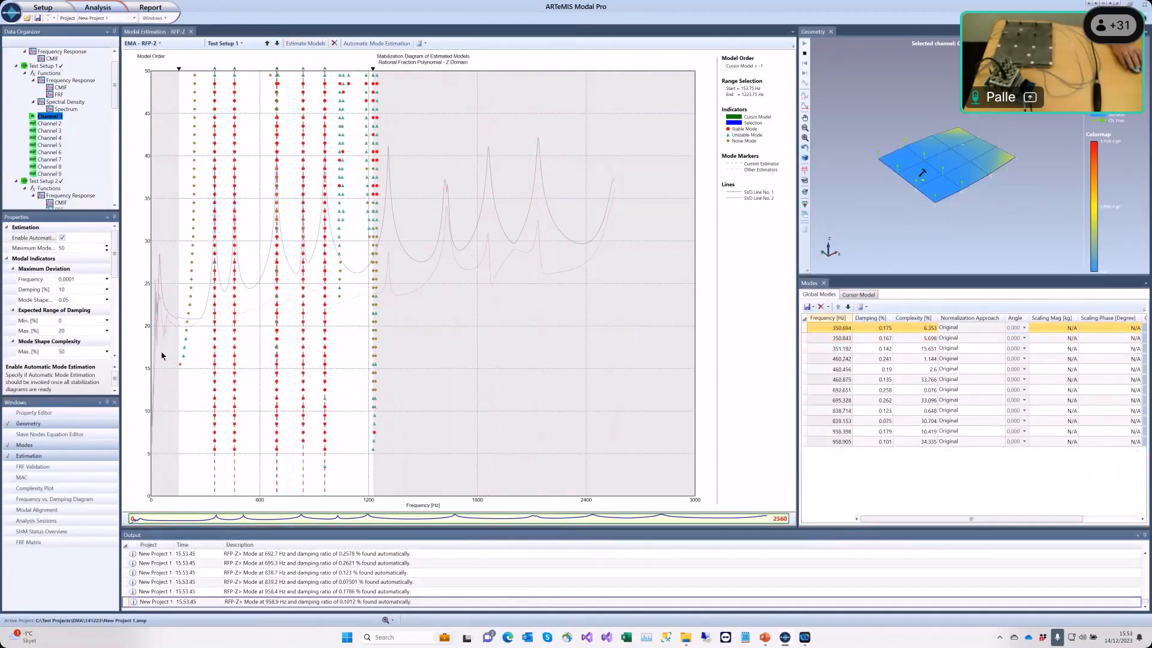
pyautogui.moveTo(338, 298)
pyautogui.moveTo(114, 277); pyautogui.dragTo(112, 301)
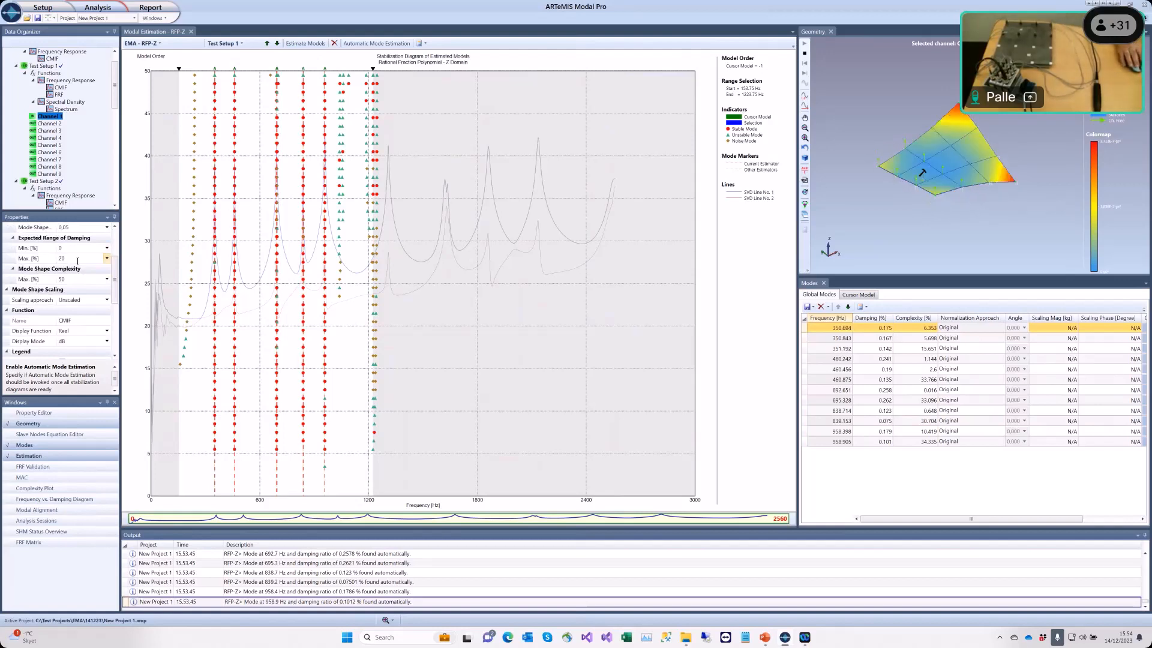
pyautogui.moveTo(187, 302)
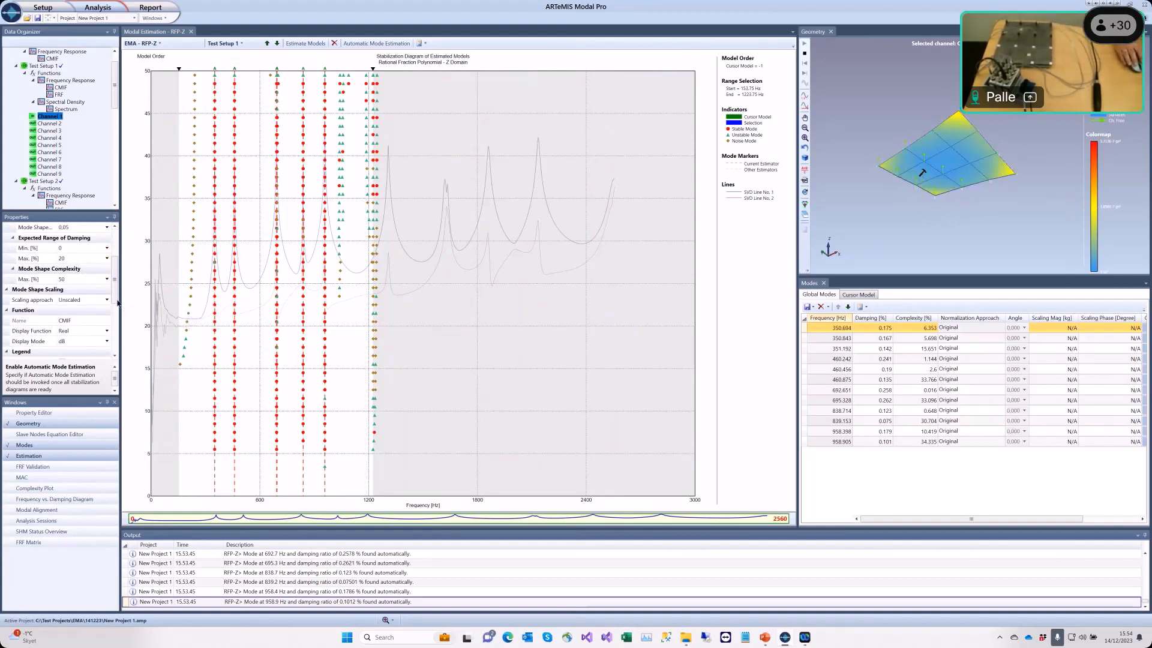
pyautogui.scroll(3, 115, 266)
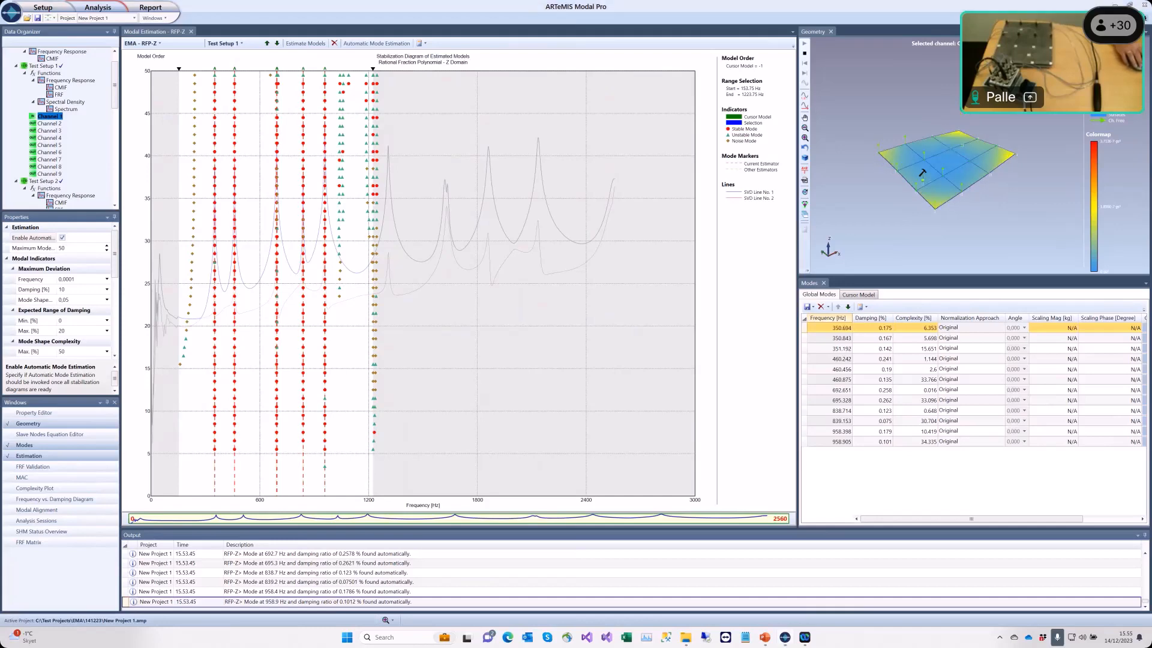
# Step: Switch to the presentation and advance to the Final Remarks slide
pyautogui.hotkey('alt', 'Tab')
pyautogui.press('Right')
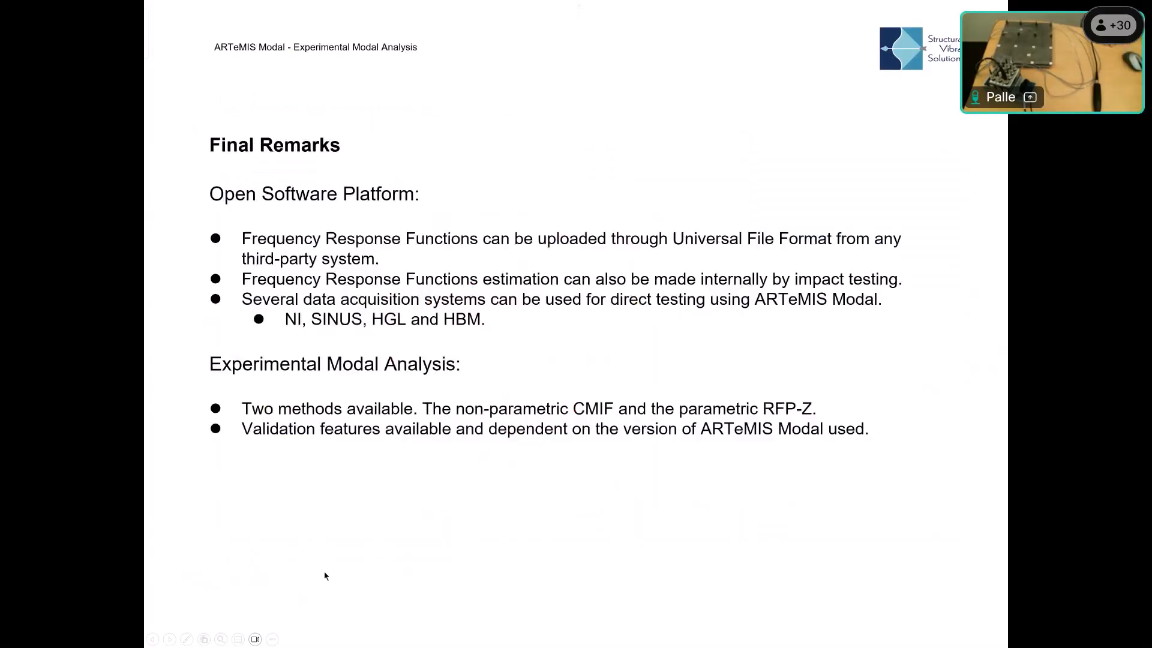